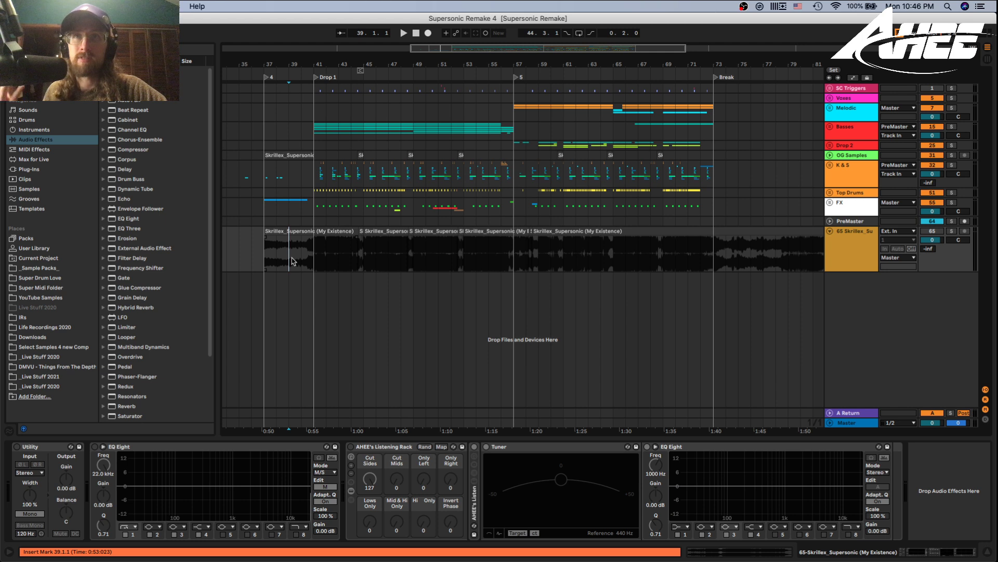
Play the arrangement from bar 39 and show the Master track's spectrum in SPAN Plus.
key(space)
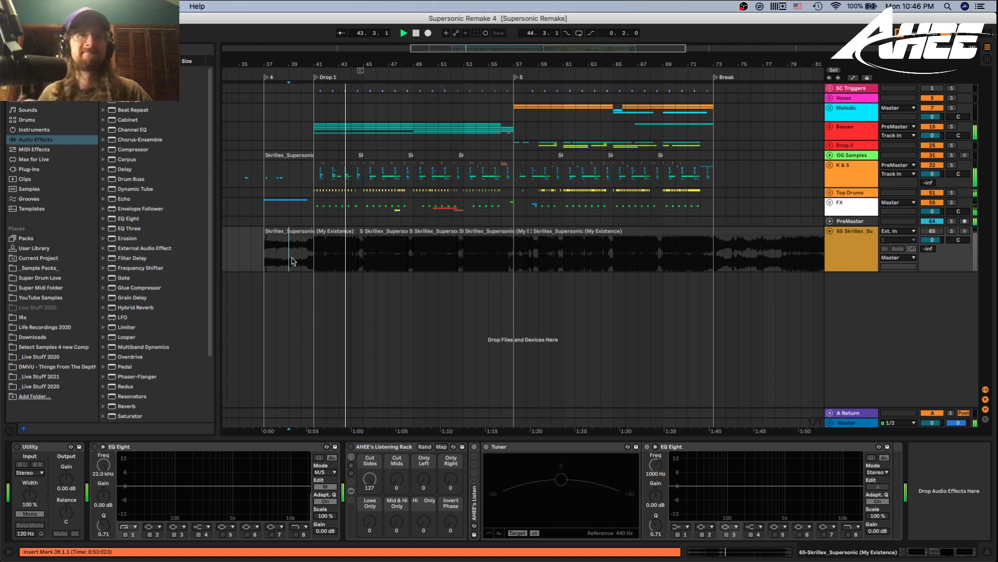
click(520, 422)
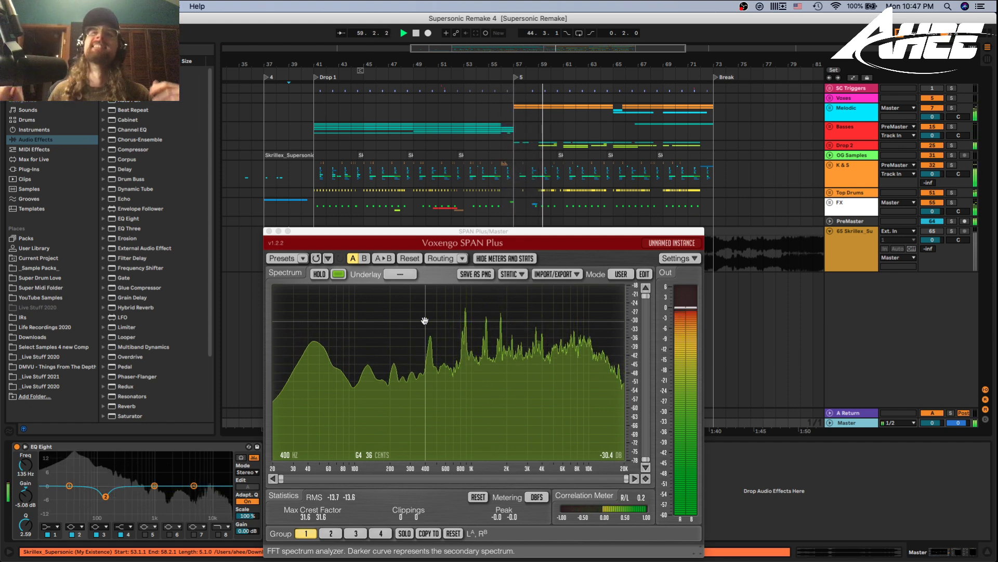
Unfold the Melodic group, look over its tracks during playback, and fold it again.
click(832, 109)
scroll(569, 203, down, 4)
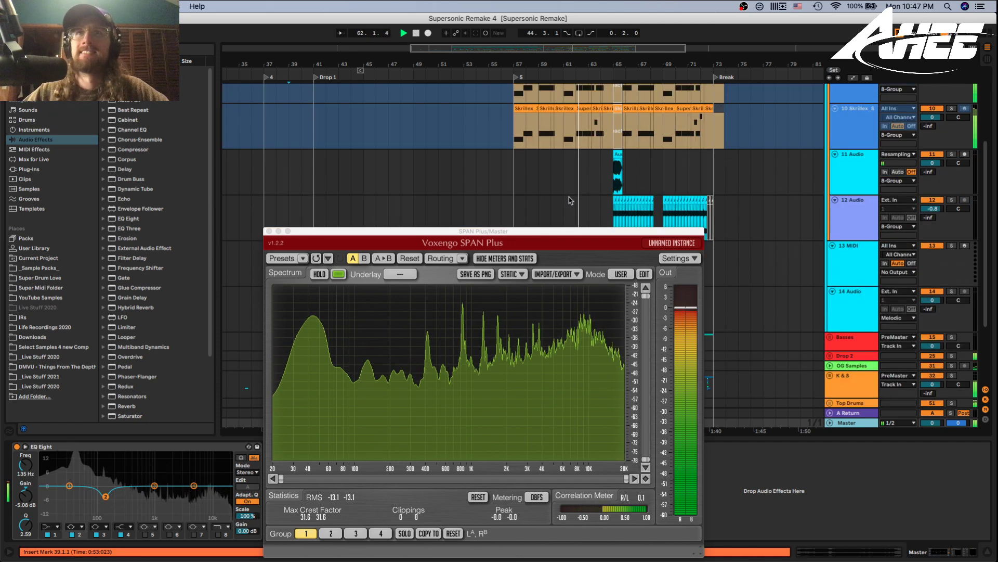
scroll(569, 203, up, 3)
scroll(702, 156, up, 2)
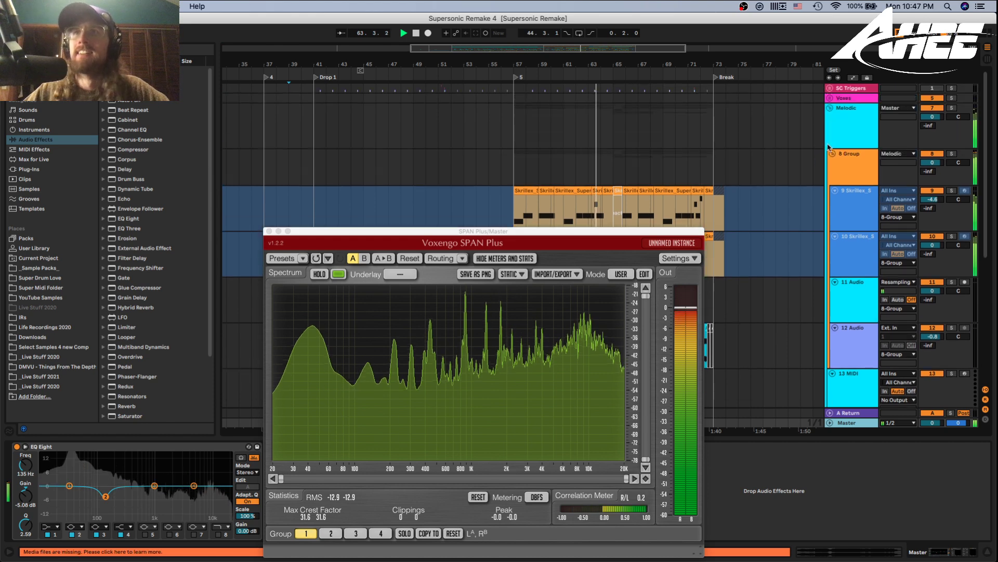
click(830, 108)
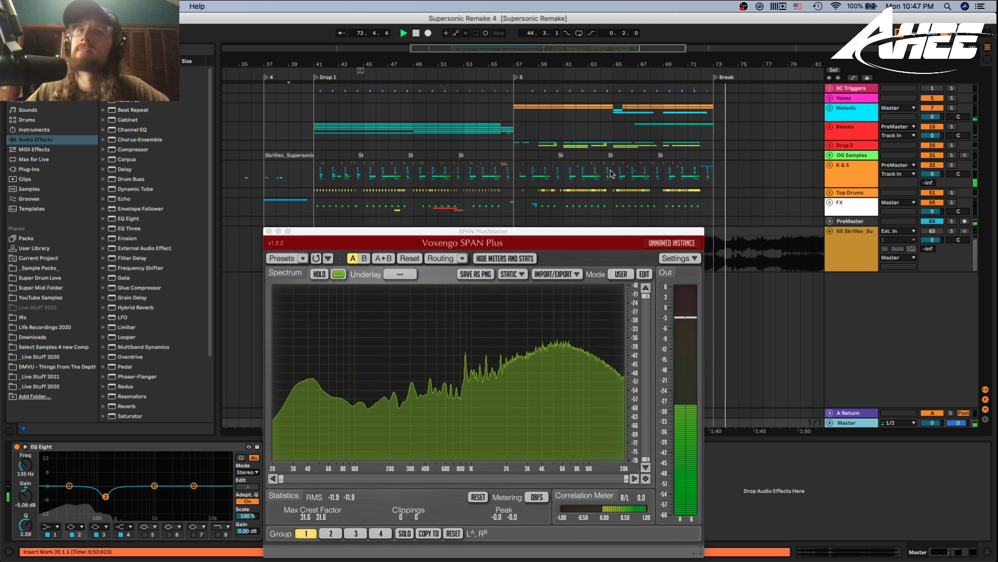
Highlight bars 57 to 73, stop playback, and select bars 41 to 57 across the Basses through FX tracks.
drag(314, 174, 500, 128)
drag(514, 177, 714, 132)
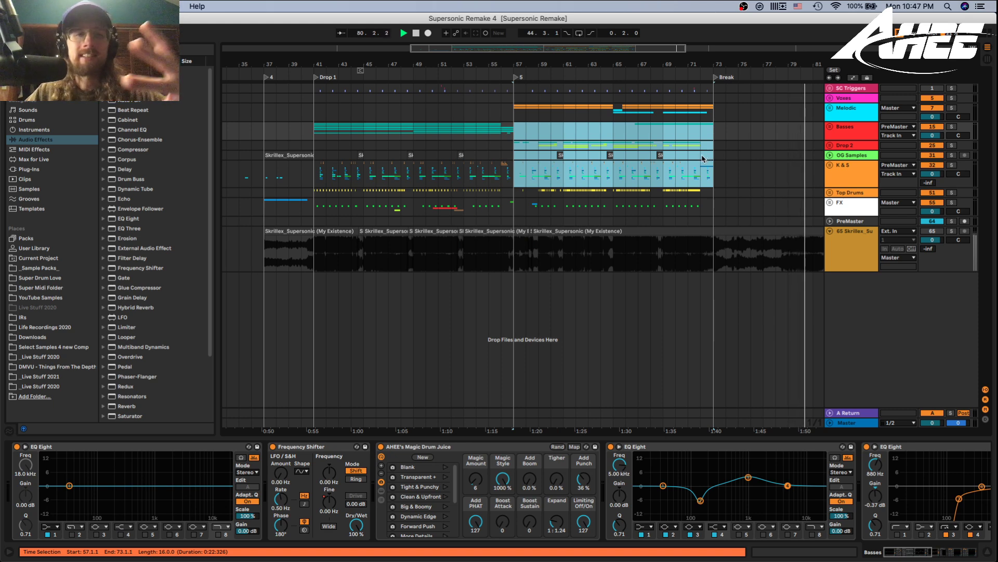
key(space)
drag(513, 127, 305, 163)
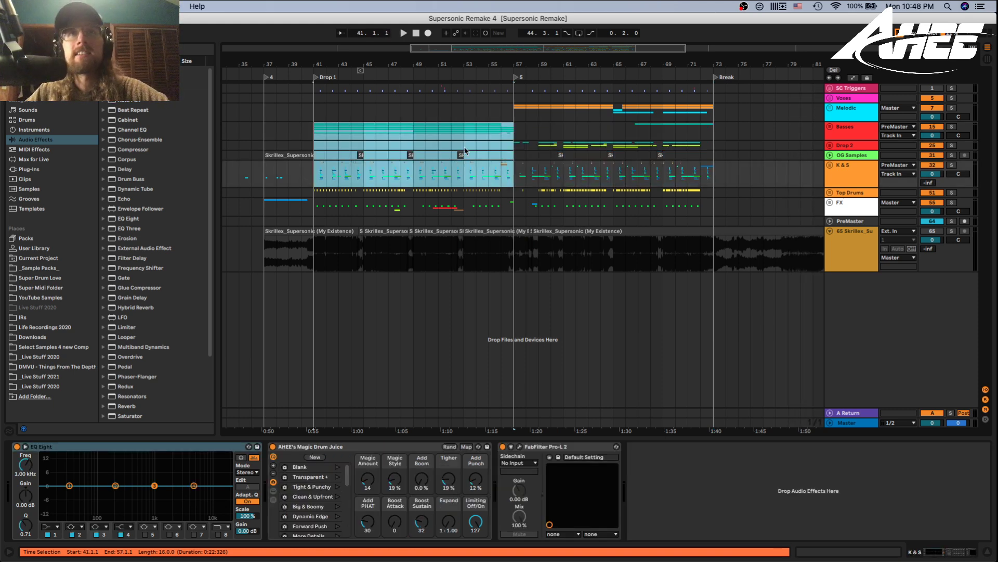
drag(517, 128, 315, 211)
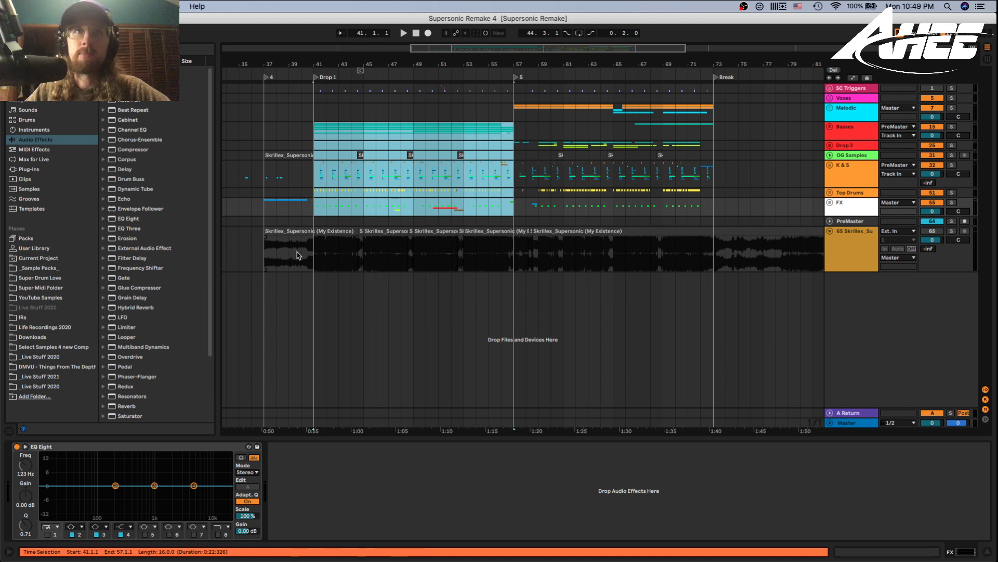
Place the insert mark at 41.1.1 on the reference track and inspect its waveform at the start of Drop 1.
drag(322, 62, 466, 190)
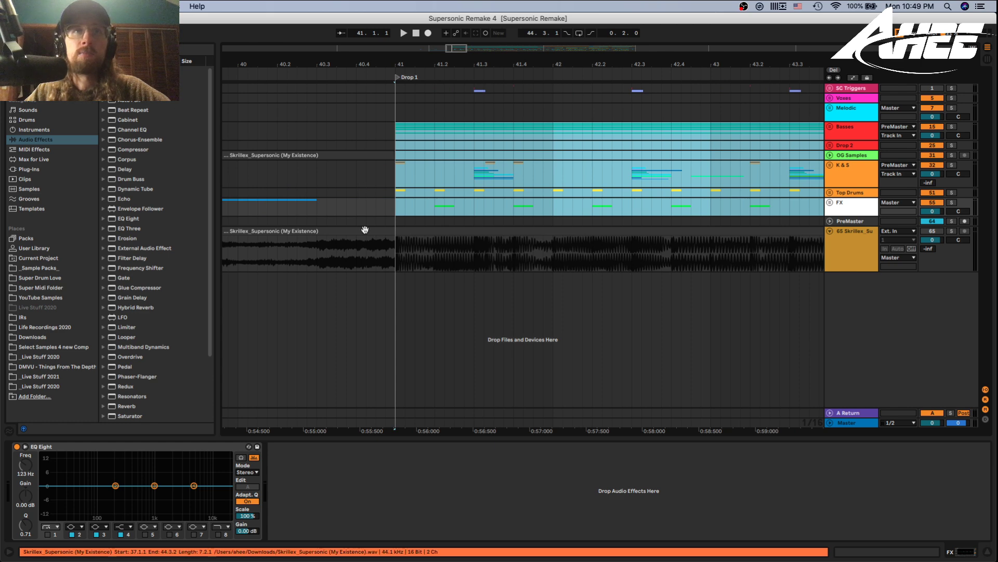
click(402, 259)
drag(396, 61, 464, 187)
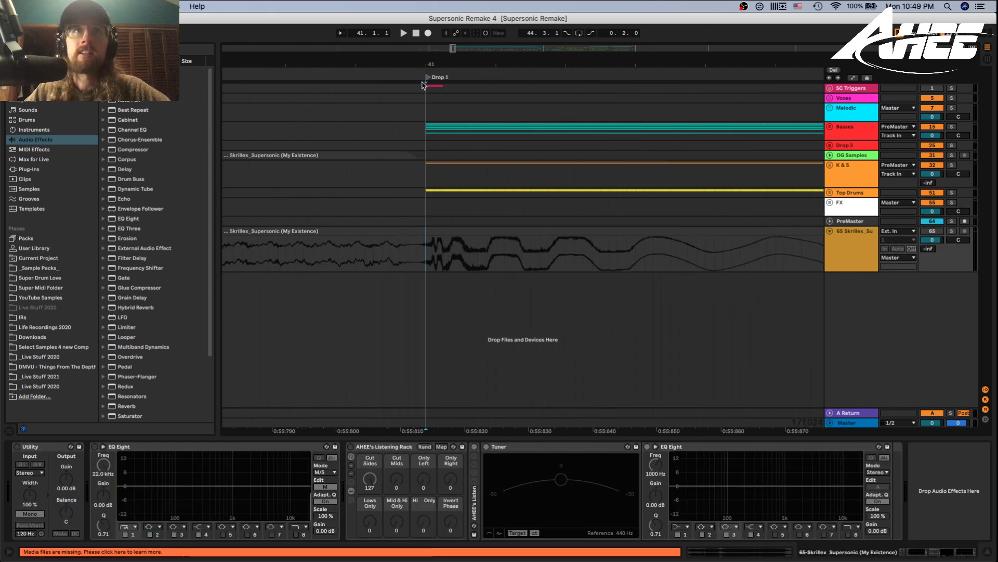
drag(447, 65, 441, 21)
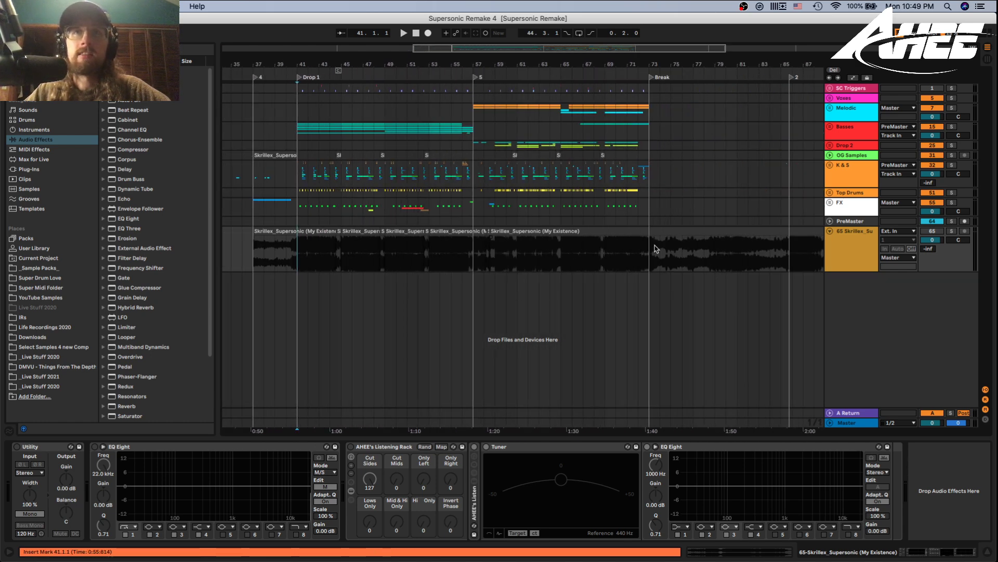
Highlight the short hits at 41.4.1 and 42.4.1 in the reference track's waveform and compare them with the drum patterns above.
mouse_move(297, 60)
mouse_down()
mouse_move(327, 245)
mouse_move(364, 260)
mouse_move(354, 260)
mouse_move(442, 259)
mouse_up()
key(minus)
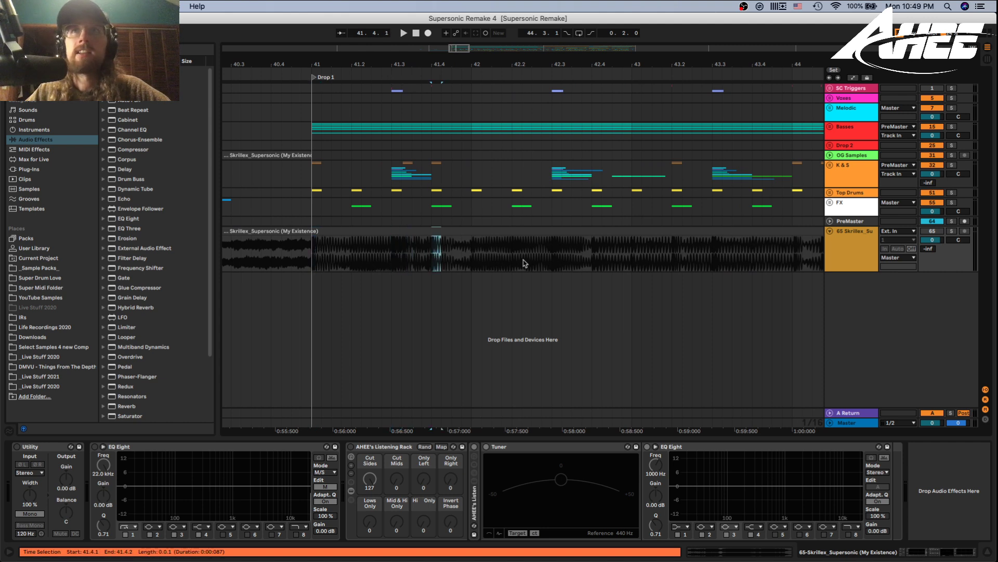
drag(552, 254, 607, 258)
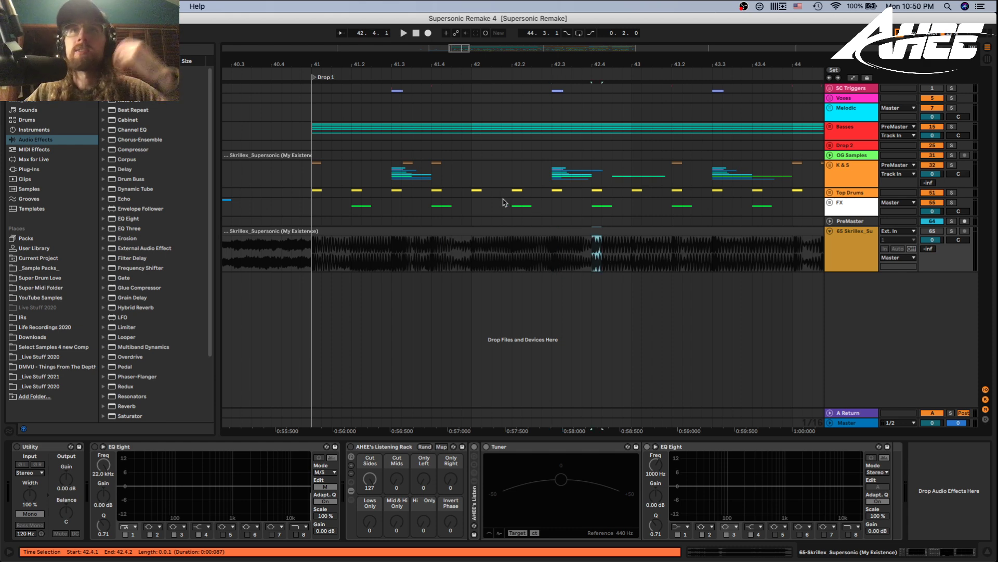
drag(464, 63, 376, 31)
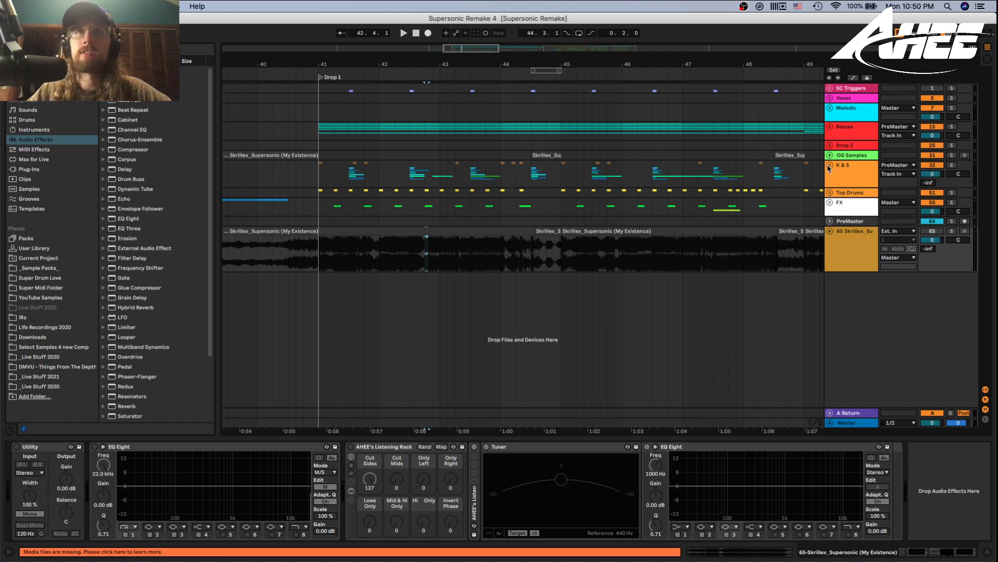
key(plus)
key(plus)
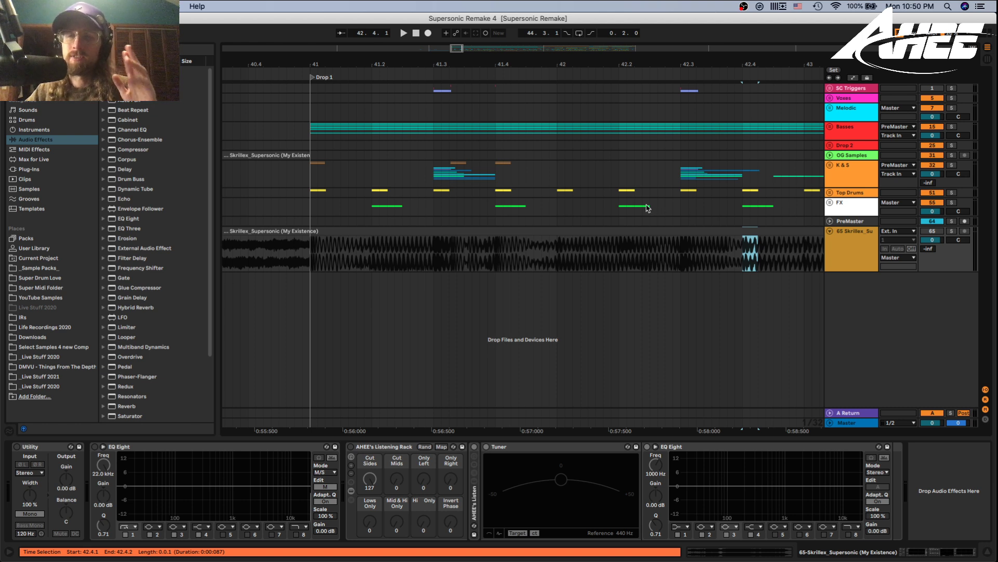
key(minus)
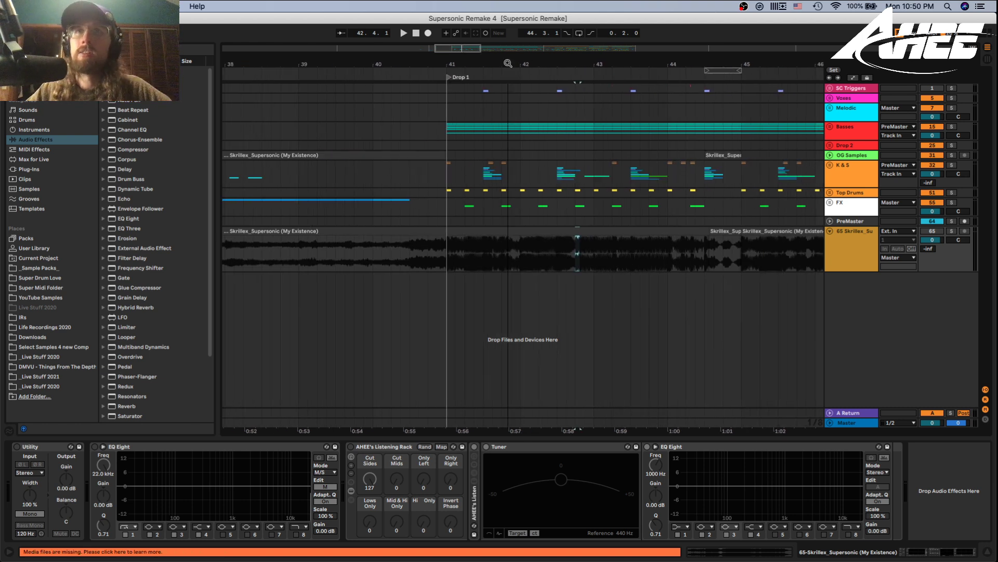
Unfold the K & S group and select the layered kick clips just after 41.3 on tracks 34 and 35.
click(830, 193)
scroll(597, 254, down, 5)
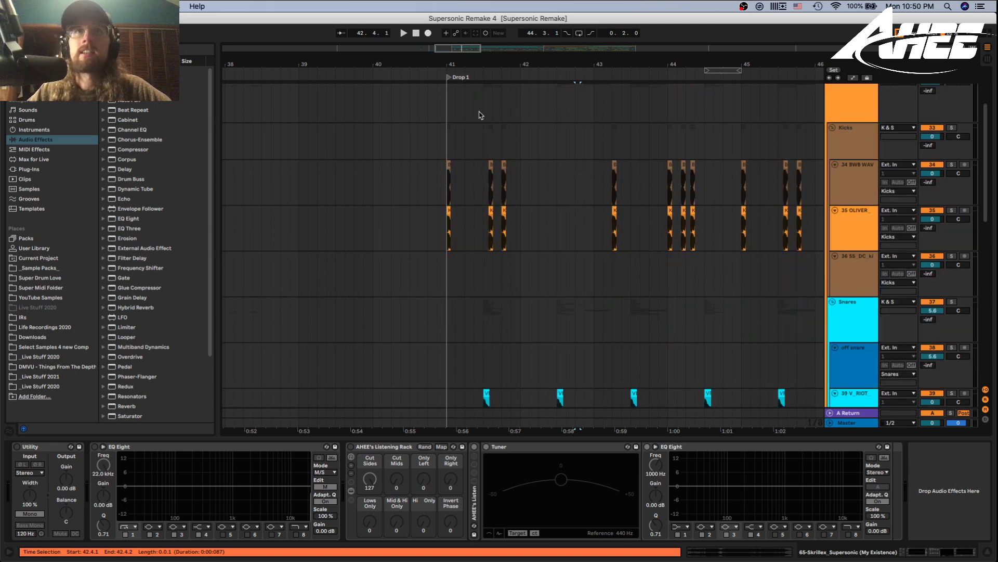
drag(494, 61, 489, 87)
drag(570, 172, 507, 211)
mouse_move(519, 64)
mouse_down()
mouse_move(519, 86)
mouse_move(520, 52)
mouse_up()
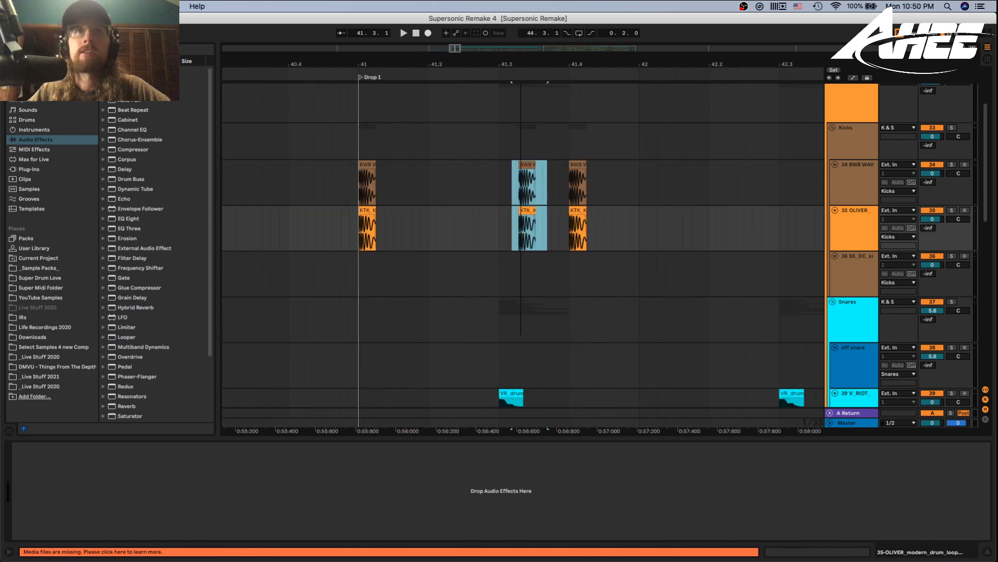
Examine the layered snare tracks and select bars 41 to 45 on track 42 TS_NEON.
scroll(558, 248, down, 10)
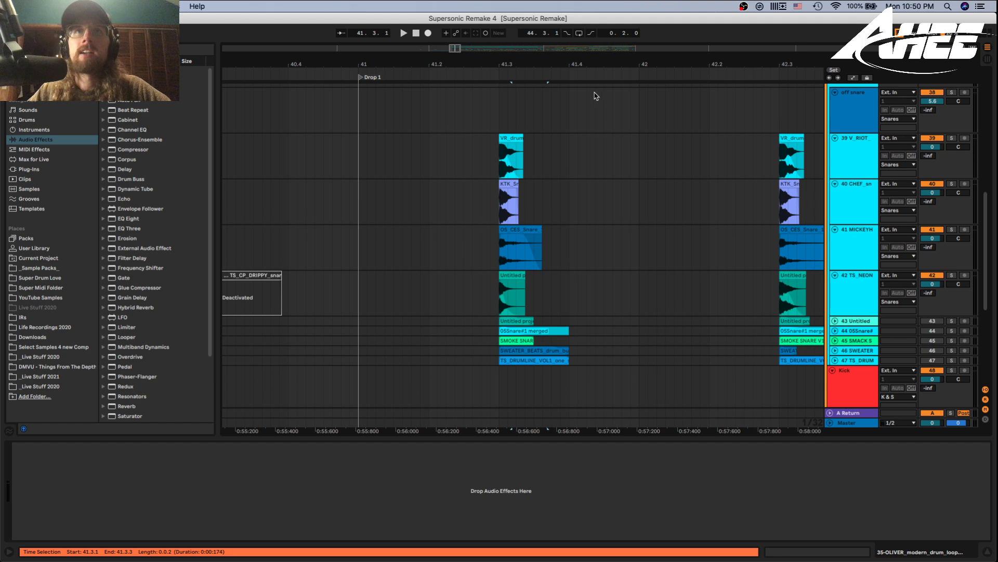
key(minus)
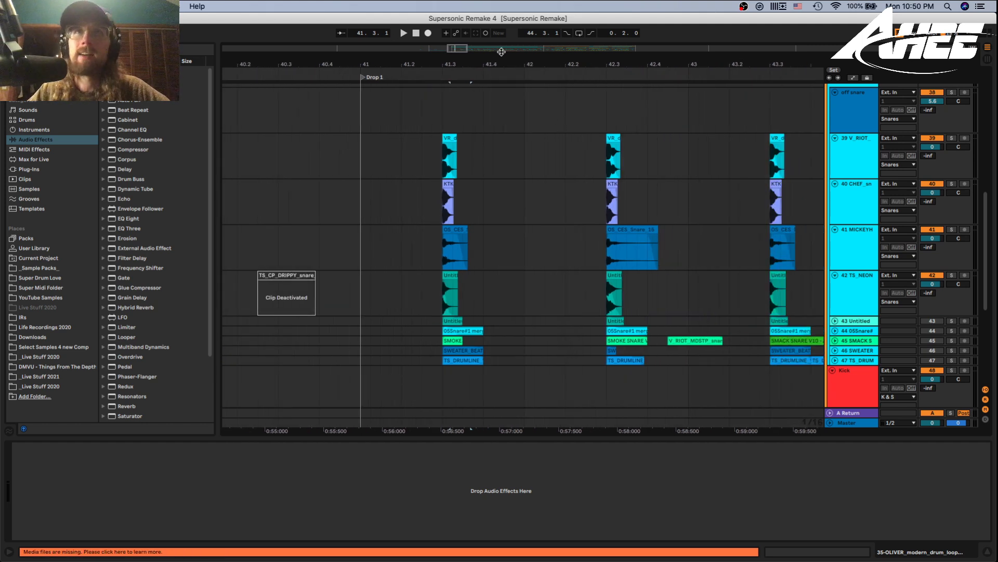
drag(503, 60, 399, 63)
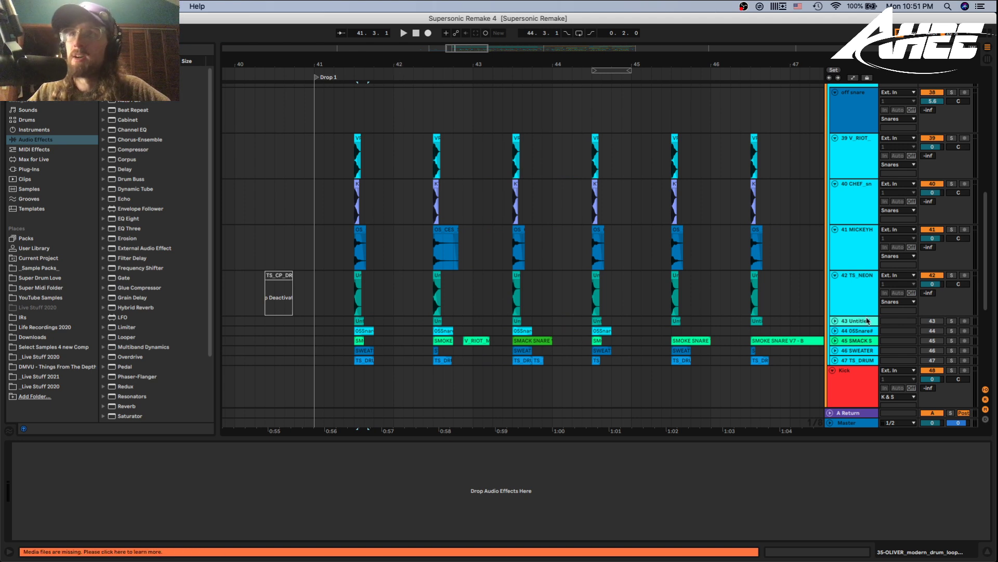
drag(370, 64, 329, 71)
click(322, 260)
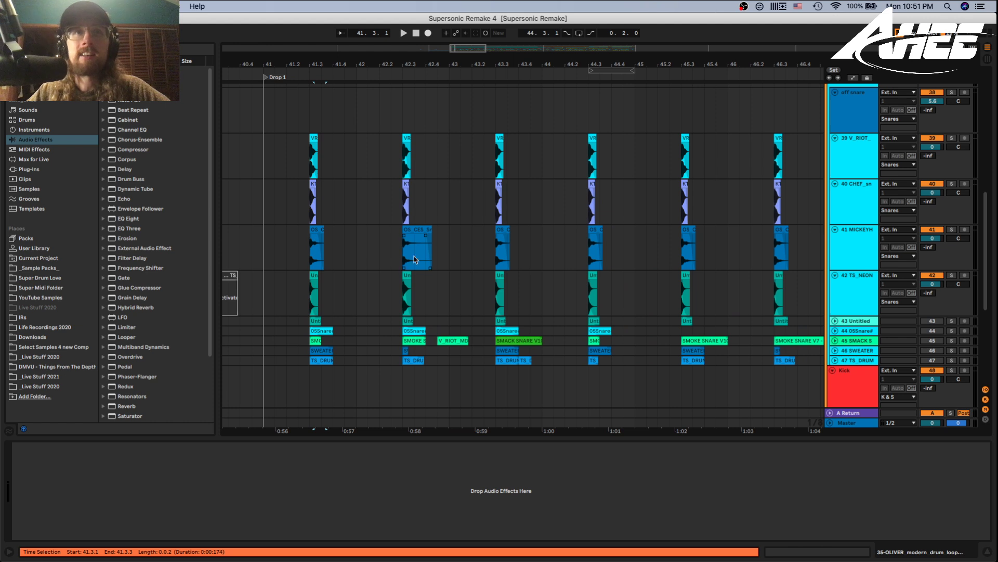
drag(270, 310, 635, 300)
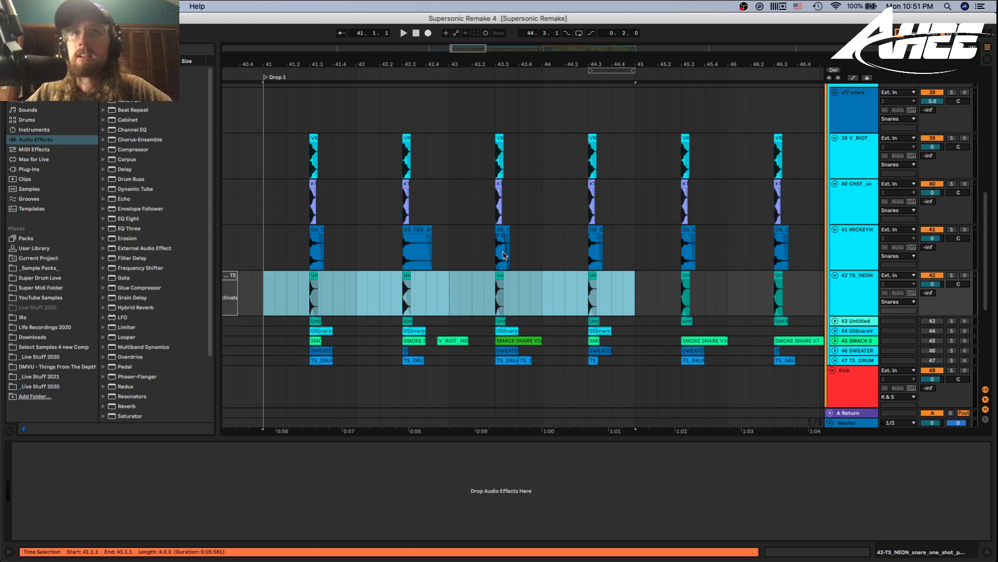
Solo the Snares group and audition the layered snare hits from 41.3.1.
click(314, 246)
scroll(935, 209, up, 3)
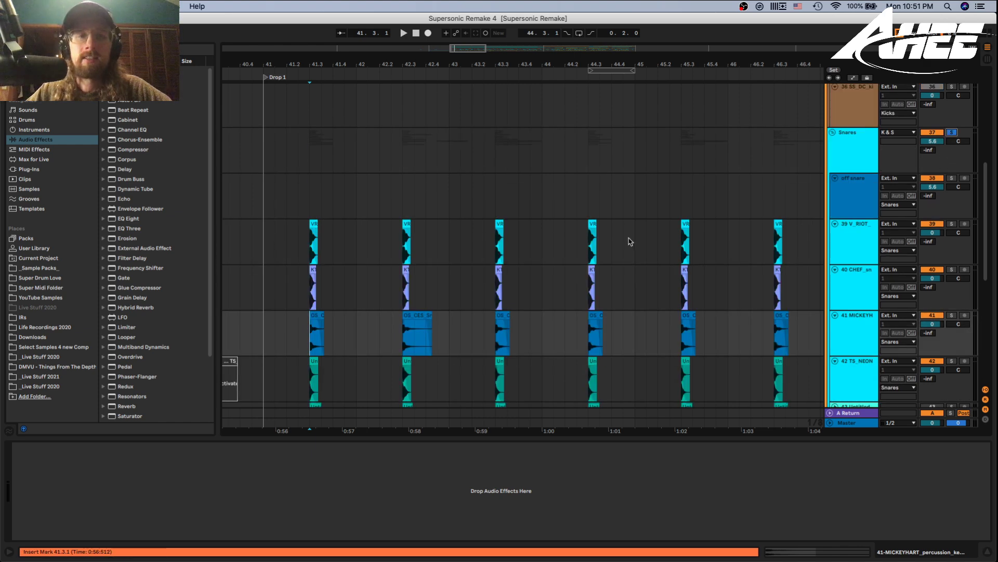
scroll(605, 234, down, 2)
key(space)
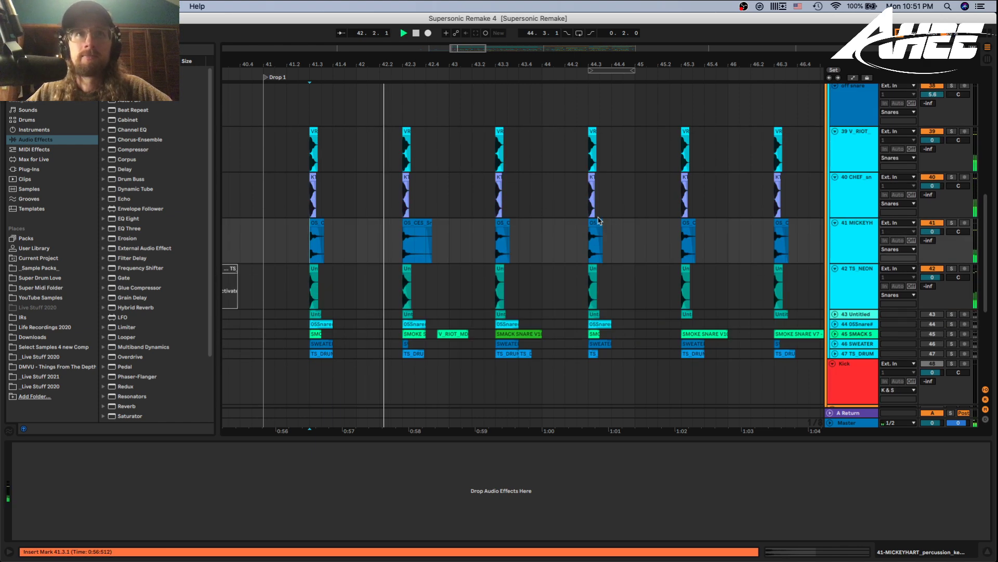
key(space)
click(403, 200)
key(space)
click(306, 195)
key(space)
click(403, 200)
key(space)
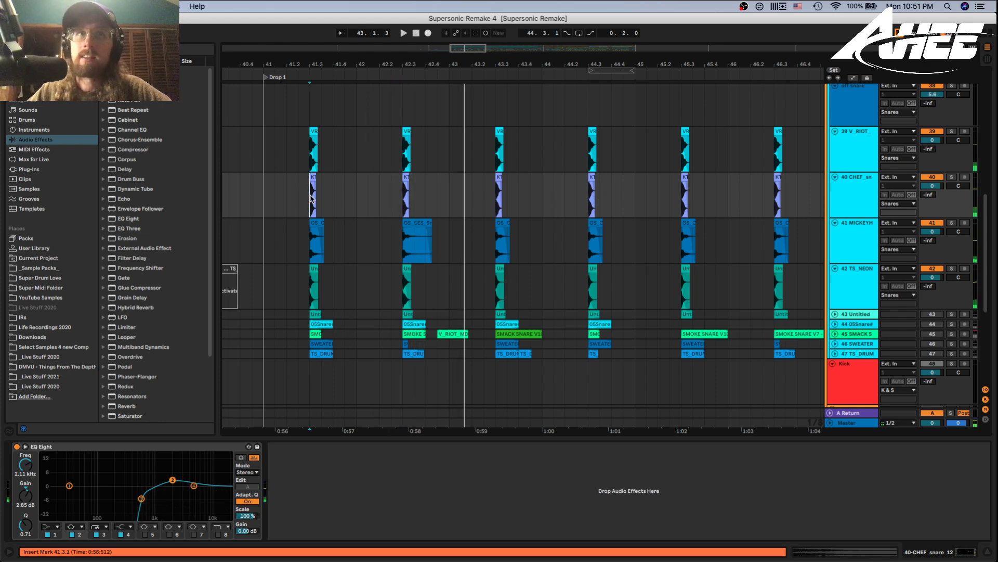
click(311, 199)
key(space)
Fold the Snares group and bring the kick layers back into view.
scroll(886, 225, up, 5)
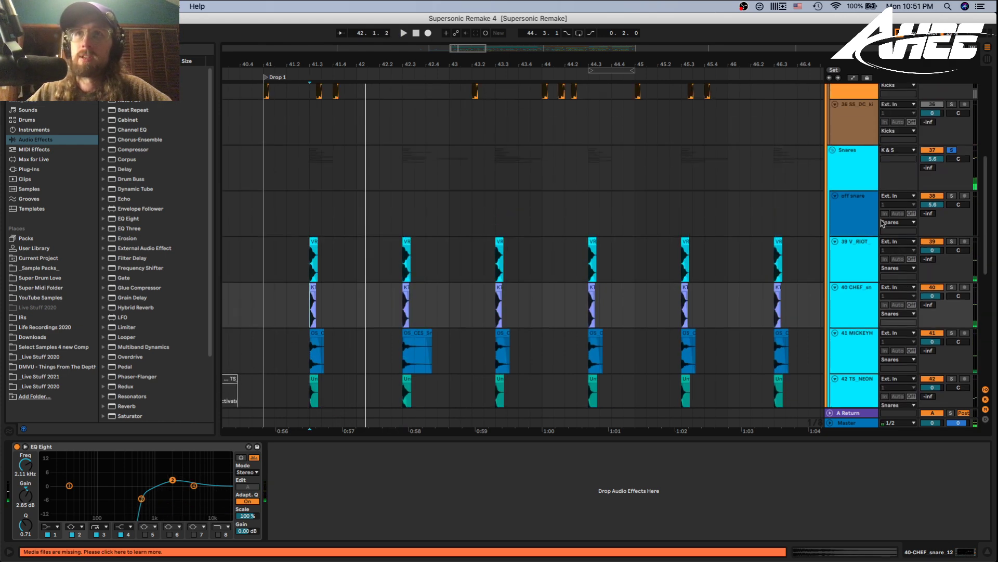
click(832, 150)
scroll(475, 216, up, 4)
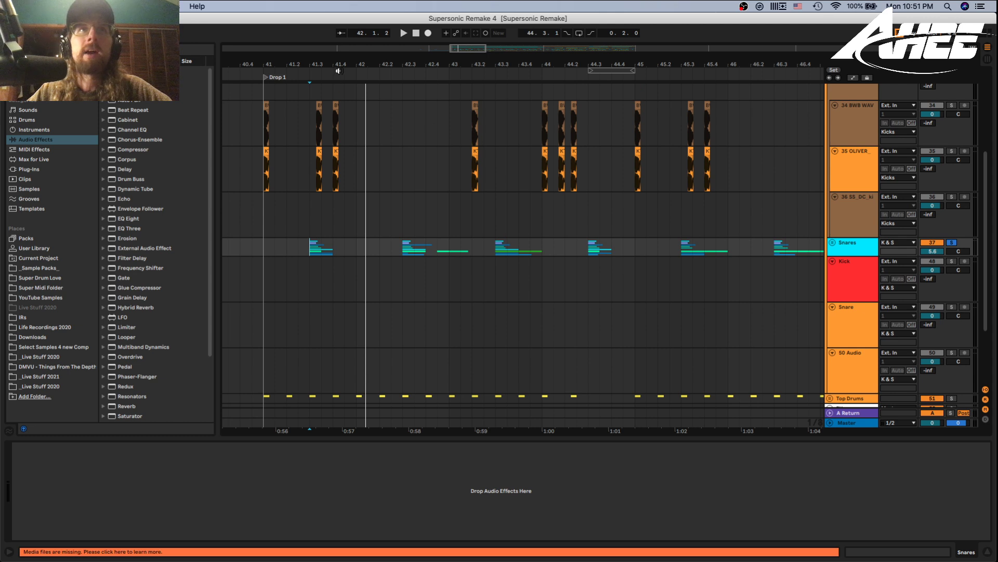
Try duplicating the kick pattern of bars 41 to 45 on tracks 34 and 35, and undo the duplication.
scroll(294, 106, down, 5)
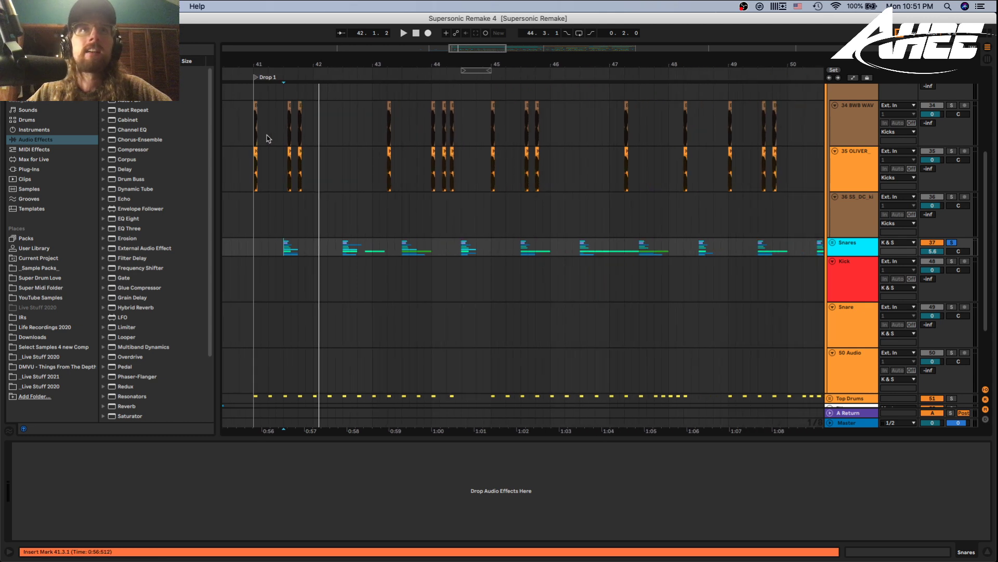
drag(255, 134, 490, 180)
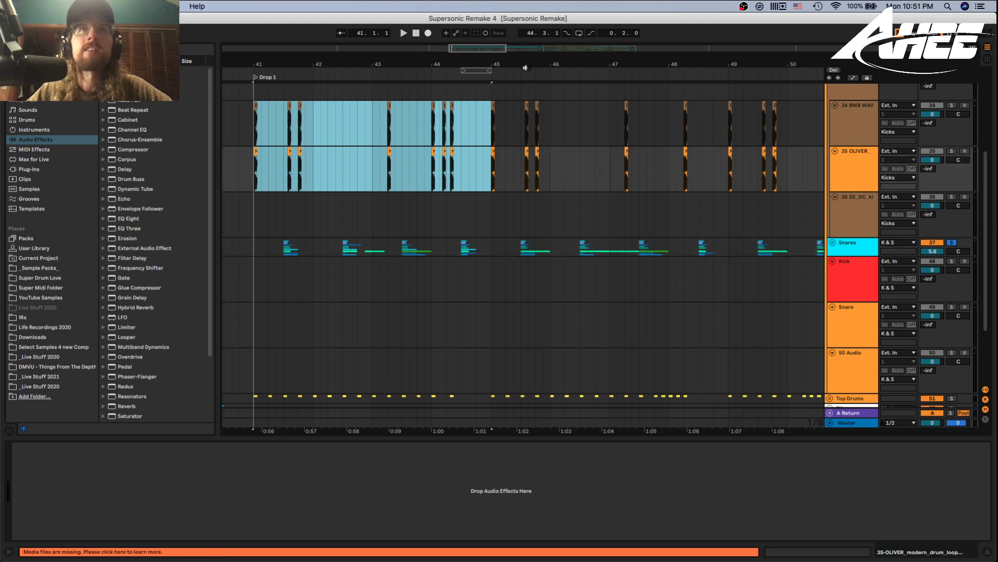
key(super+d)
key(super+z)
key(super+shift+z)
key(super+z)
key(super+shift+z)
key(super+z)
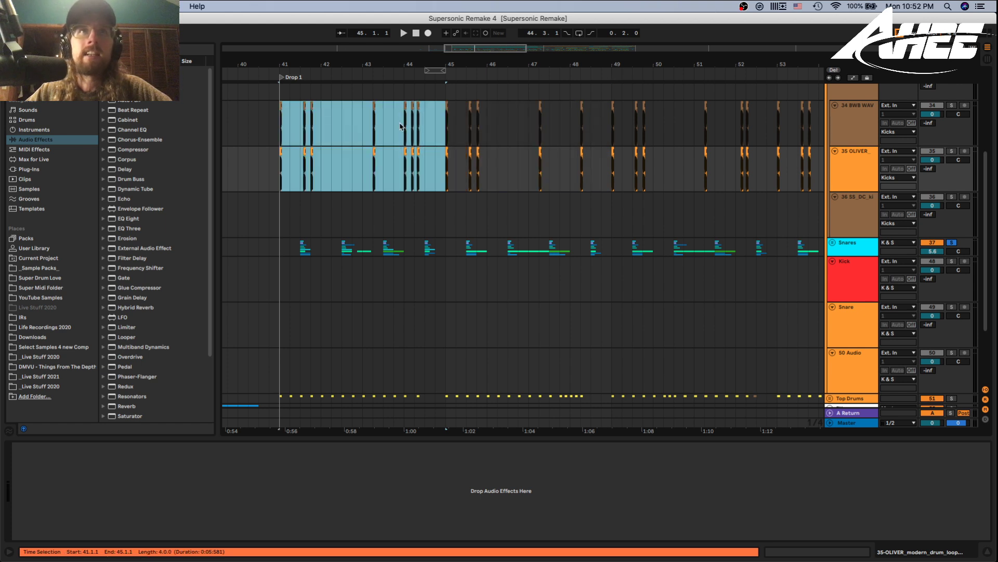
Copy the kick clips from 44.1.1 to 44.3.1 on tracks 34 and 35 and paste them at 48.1.1.
drag(400, 125, 425, 158)
click(571, 126)
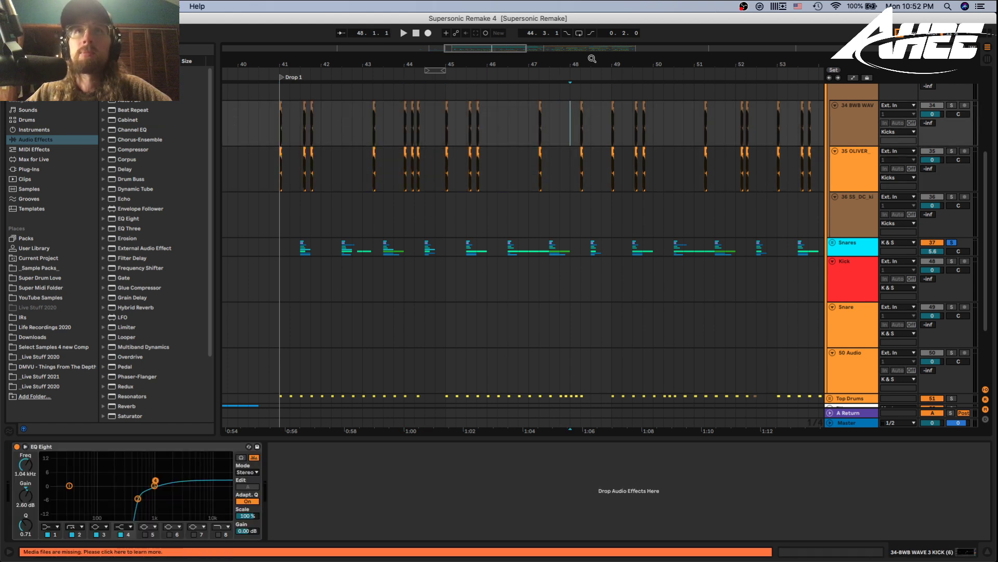
key(plus)
key(plus)
key(super+v)
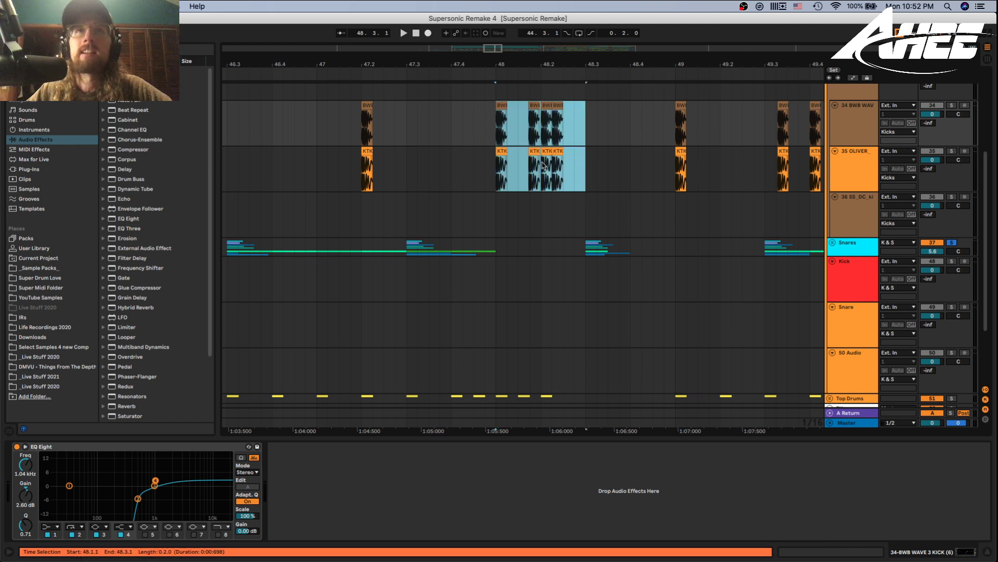
key(super+z)
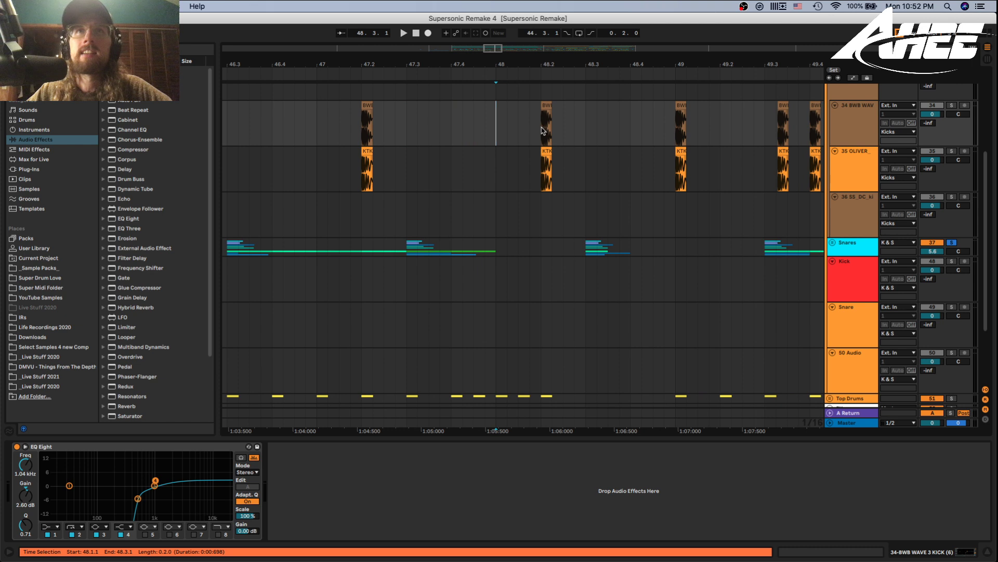
key(super+v)
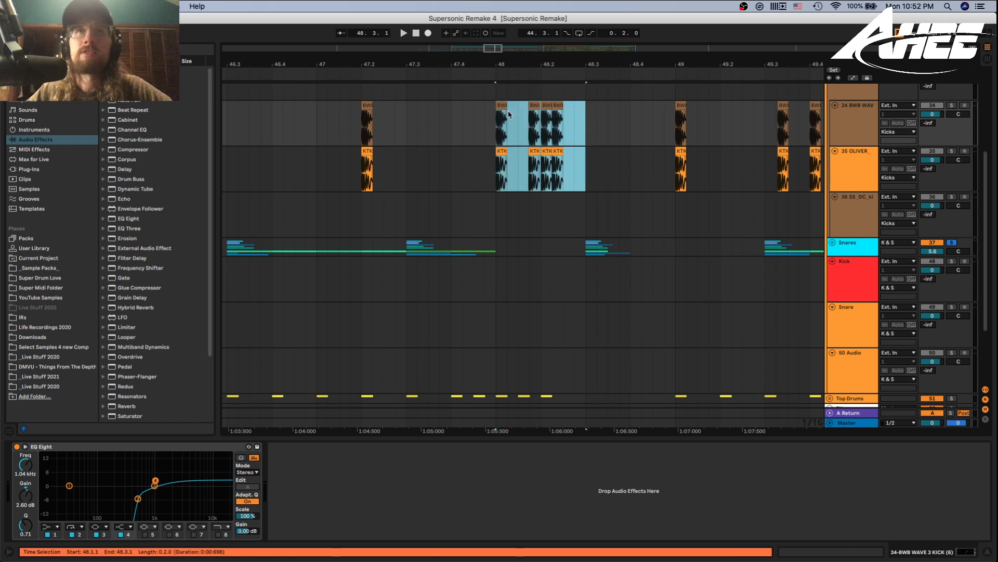
Compare the repeating kick phrases on tracks 34 and 35 across the whole of Drop 1.
click(563, 149)
scroll(563, 150, down, 6)
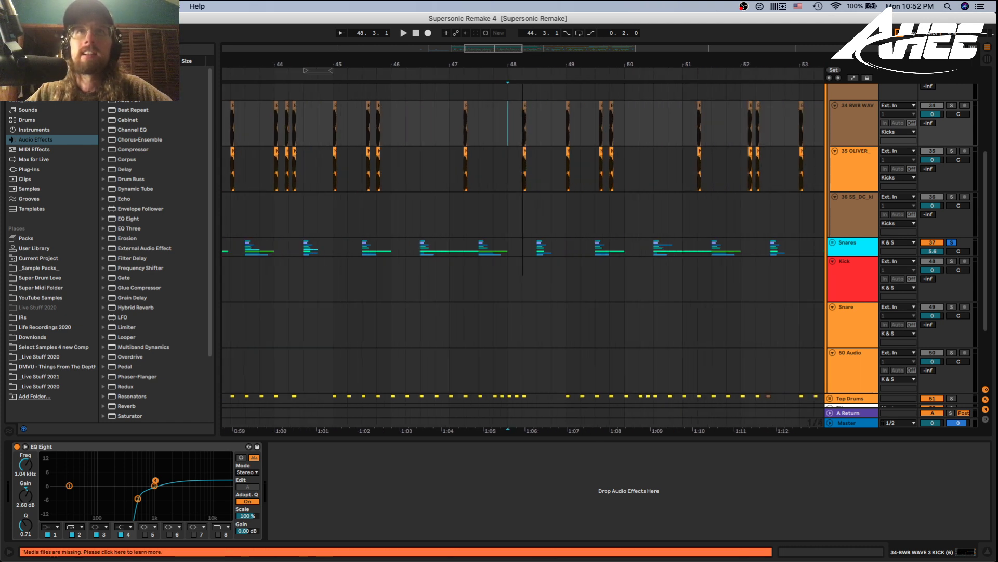
drag(523, 61, 523, 64)
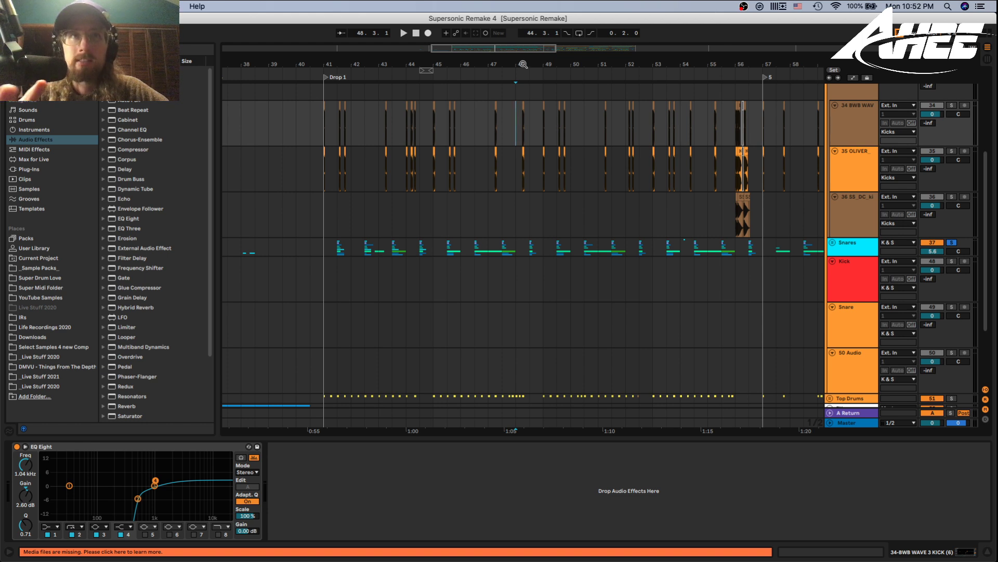
click(523, 64)
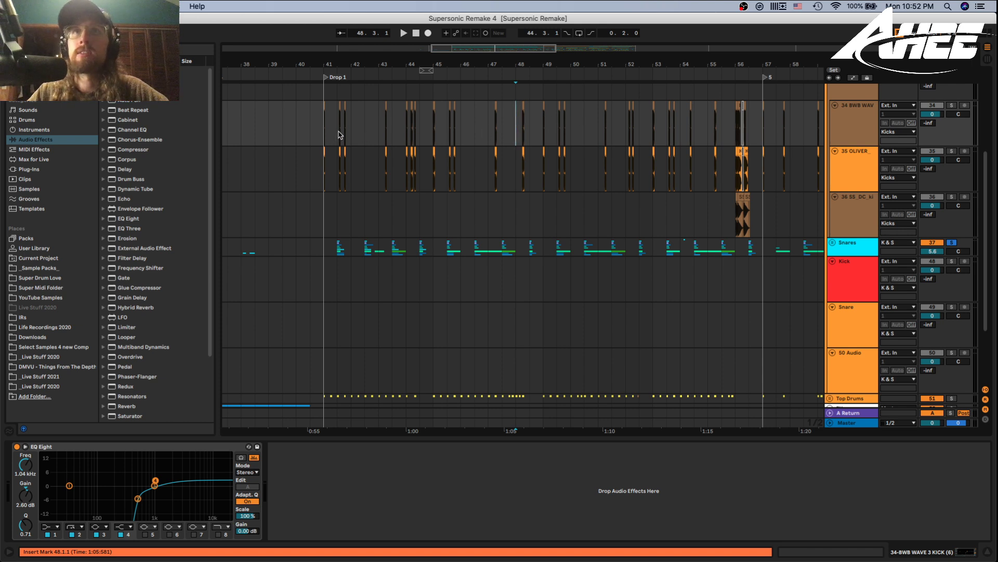
drag(544, 136, 572, 161)
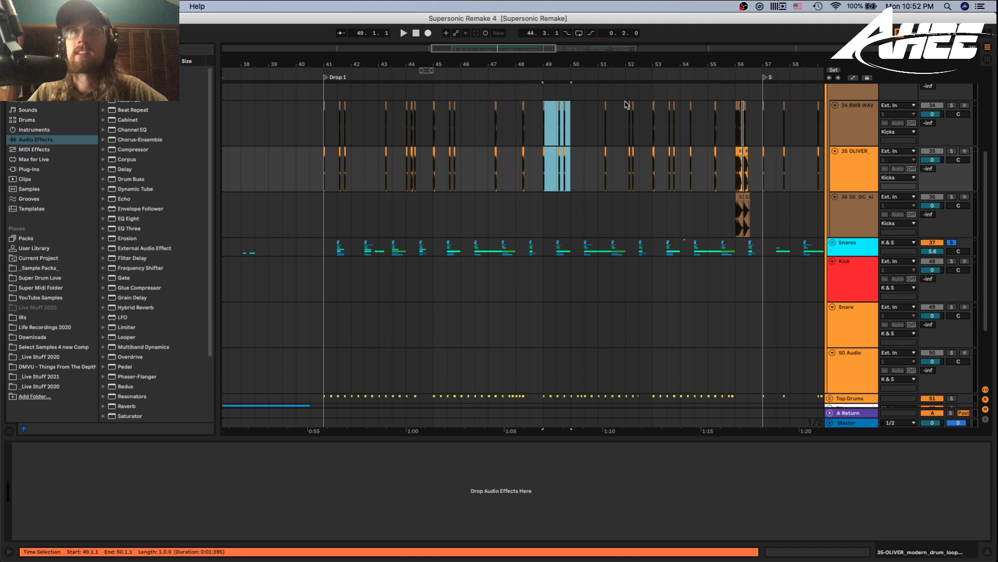
drag(411, 118, 436, 159)
drag(653, 156, 625, 128)
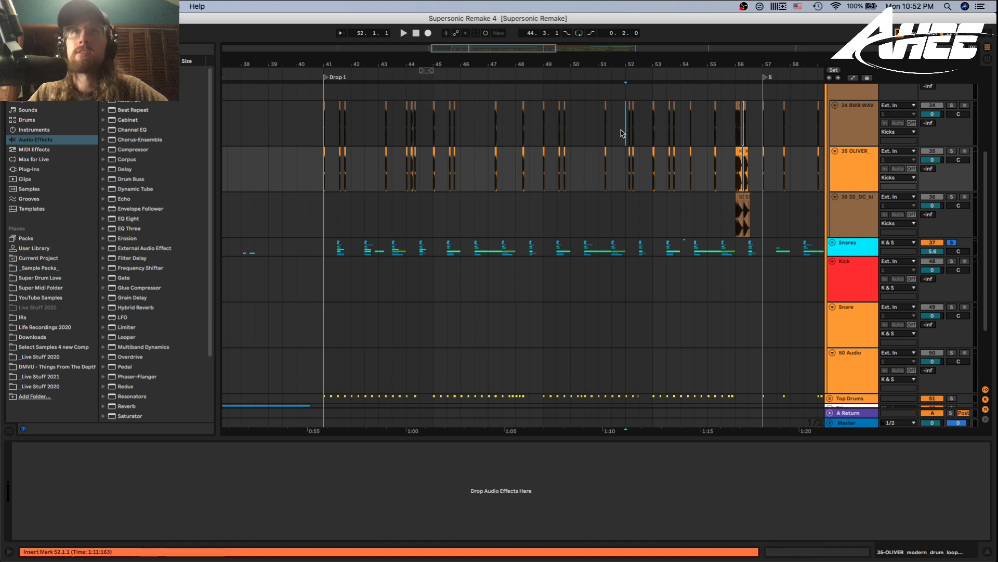
Unsolo the Snares group and audition the kick fill on tracks 34 to 36 from 56.1.1.
key(plus)
key(plus)
key(plus)
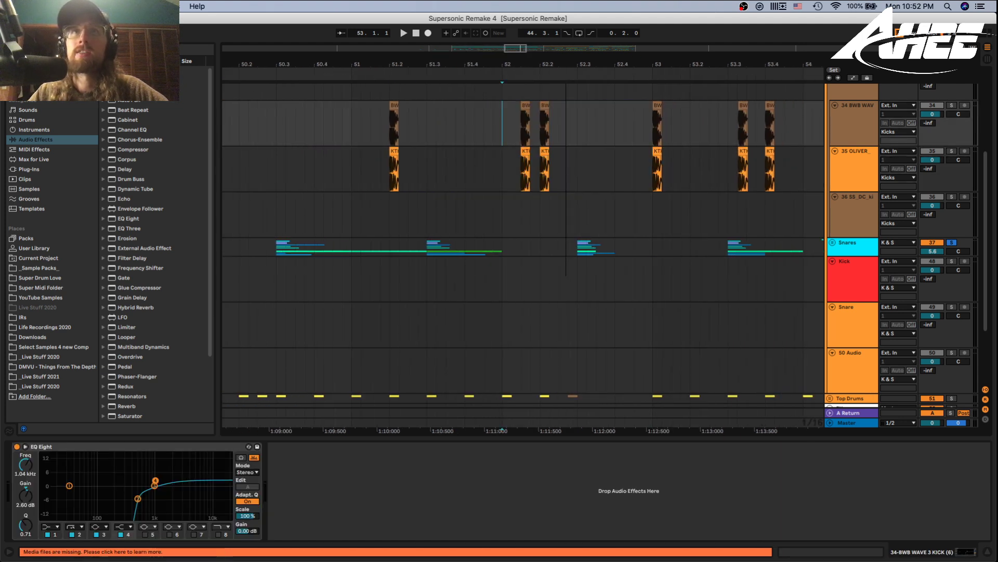
key(super+z)
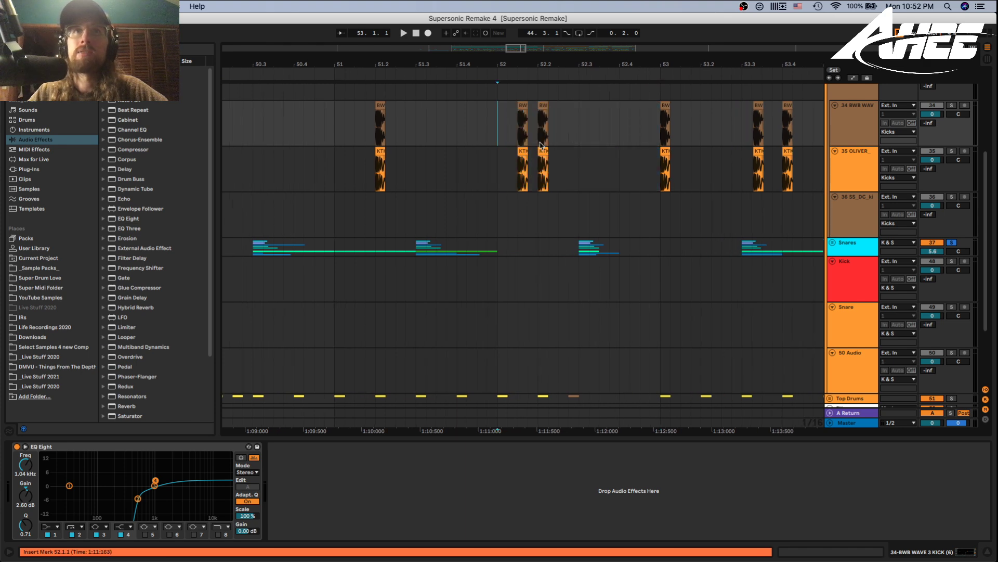
key(super+shift+z)
key(super+z)
drag(541, 61, 534, 26)
drag(536, 67, 568, 163)
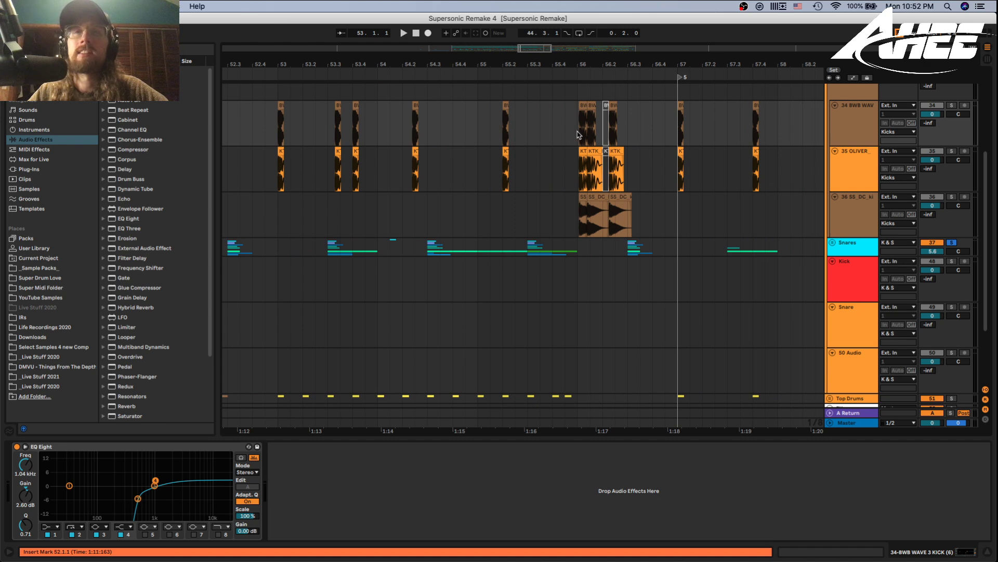
key(space)
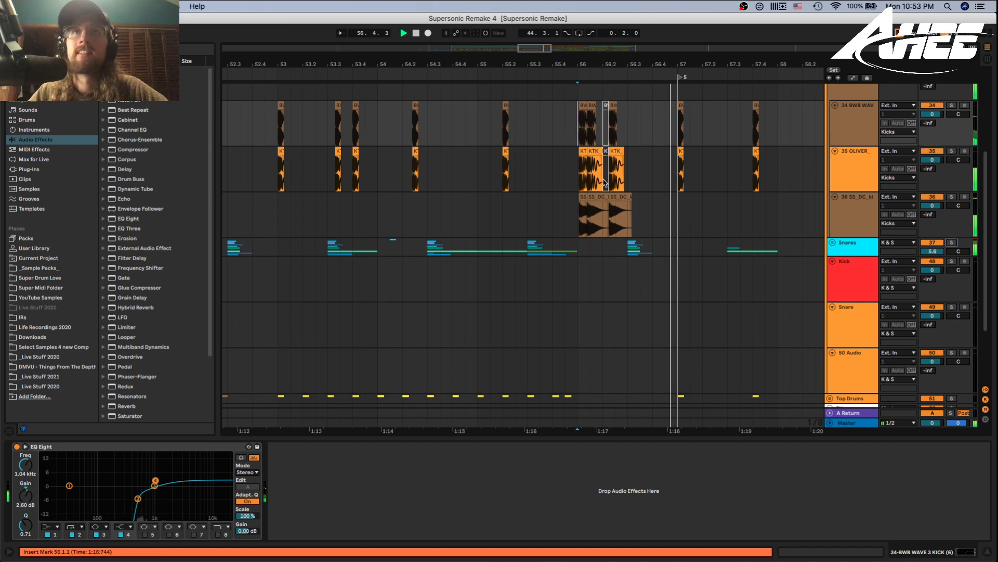
Return the insert mark to 41.1.1 at the start of Drop 1 and unfold the Top Drums group.
drag(602, 67, 604, 60)
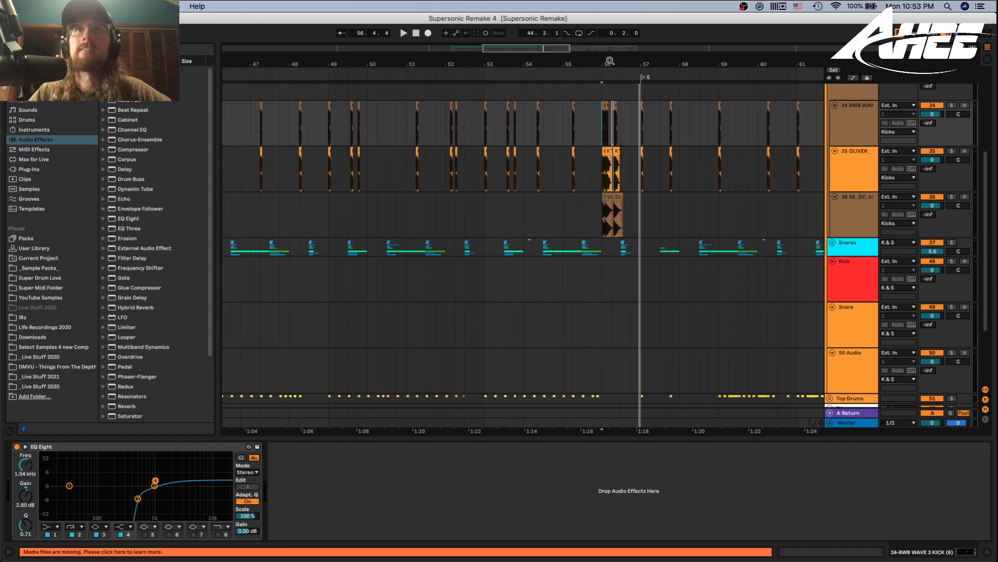
scroll(525, 205, up, 3)
drag(338, 63, 448, 54)
click(282, 308)
scroll(309, 325, down, 3)
scroll(310, 325, down, 3)
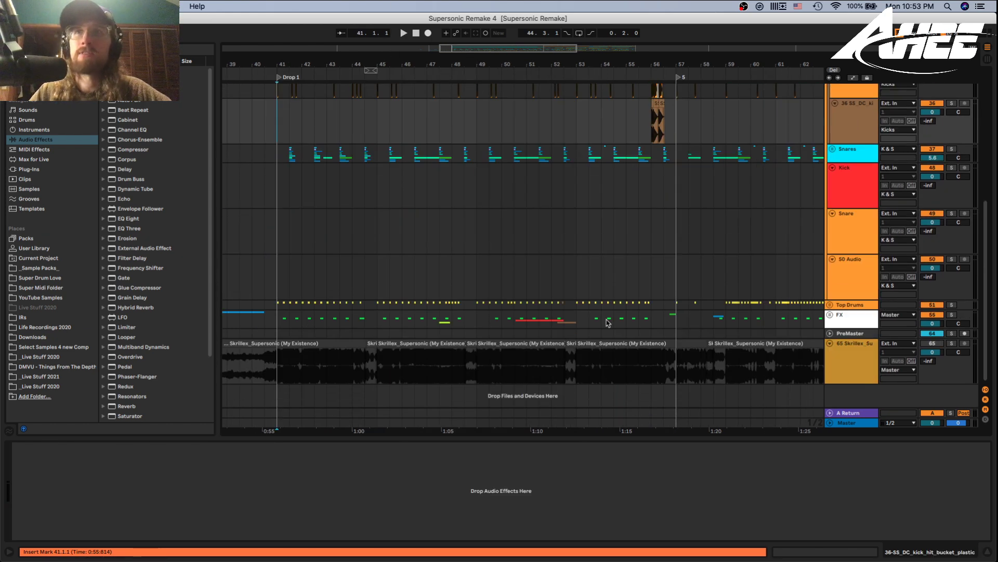
click(831, 305)
scroll(391, 329, down, 2)
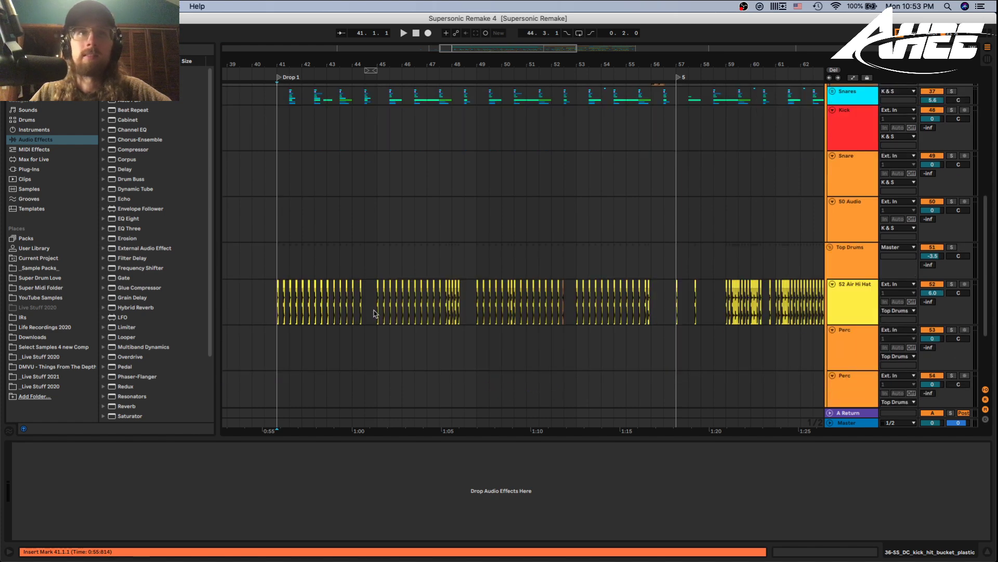
Solo the Top Drums group and audition its hi-hats from 41.1.1.
click(908, 262)
click(951, 247)
key(space)
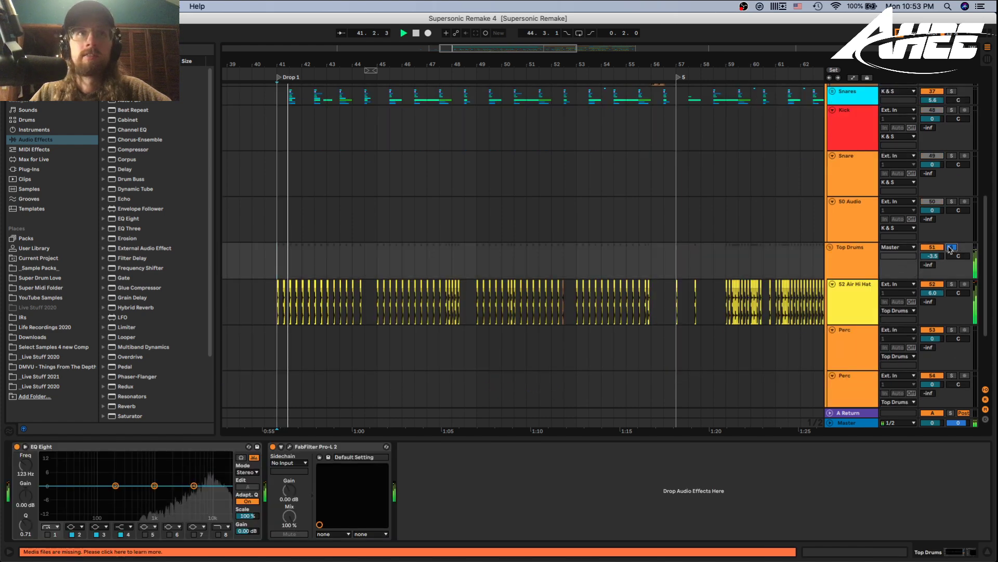
key(space)
Compare the hi-hat phrases of Drop 1 by marking their time ranges on the Top Drums group between bars 41 and 57.
drag(474, 263, 676, 256)
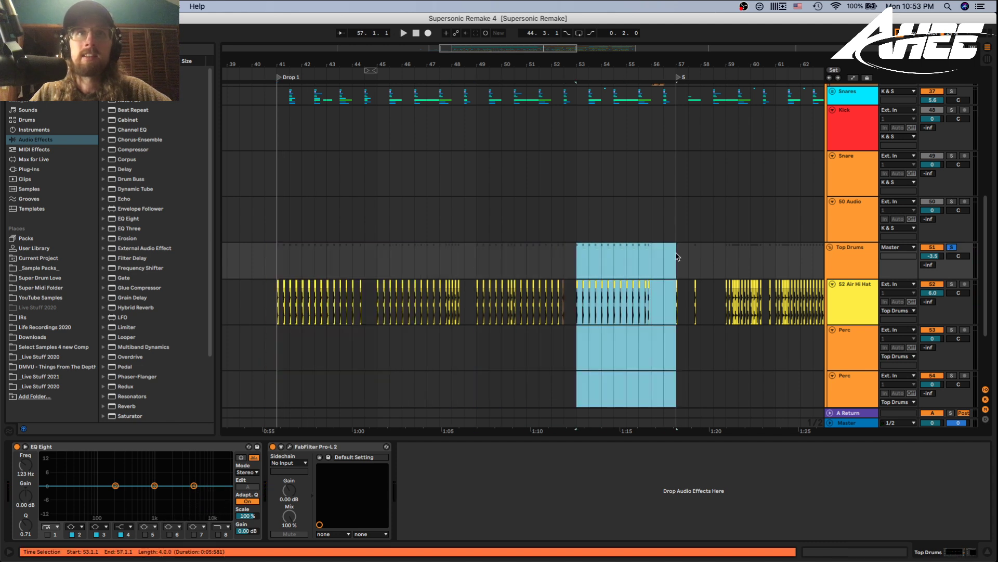
drag(276, 267, 462, 269)
click(549, 281)
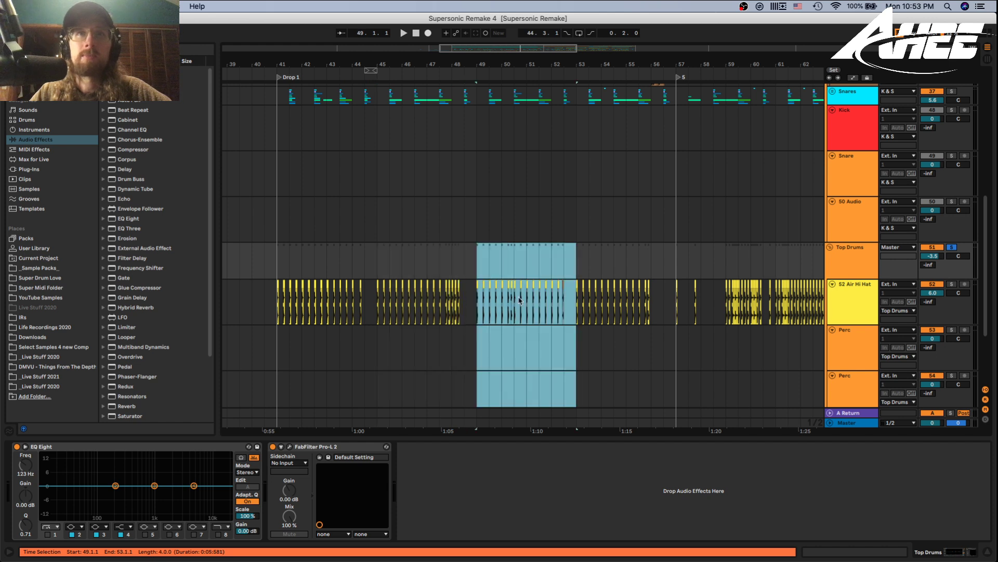
drag(575, 272, 655, 274)
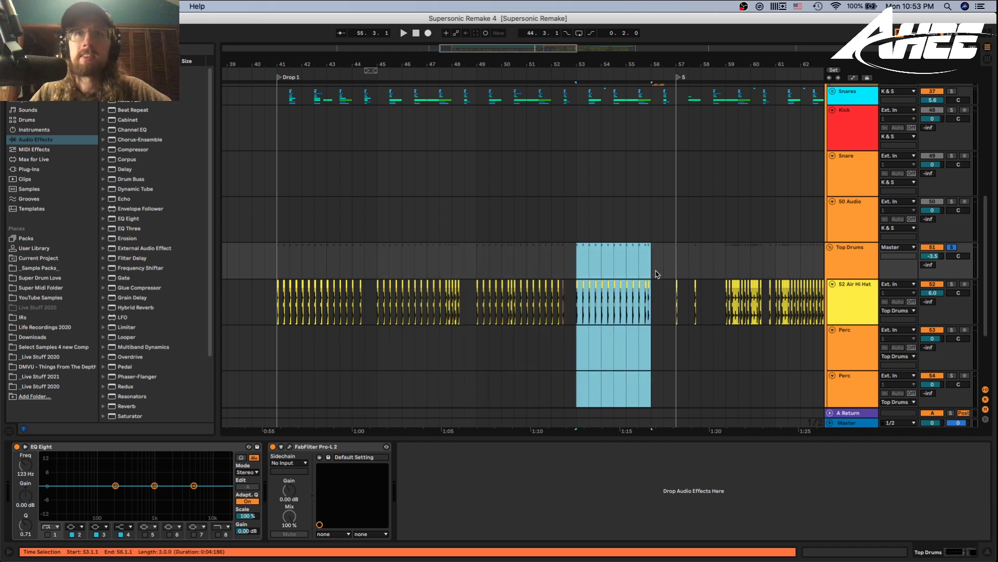
Audition the denser hi-hat pattern on the Air Hi Hat track from bar 59 in the second half of the drop.
drag(681, 66, 407, 309)
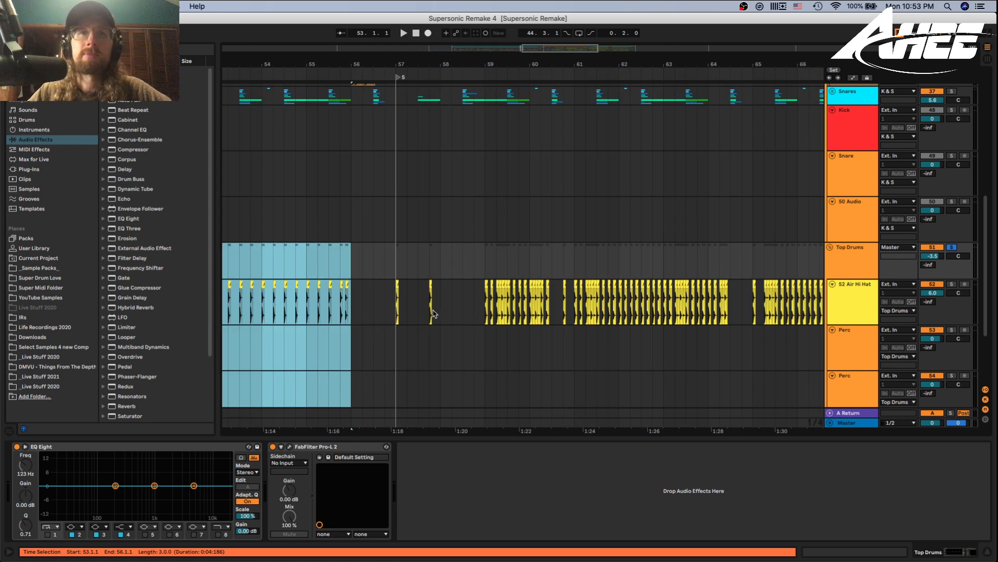
drag(500, 314, 510, 307)
click(484, 310)
key(space)
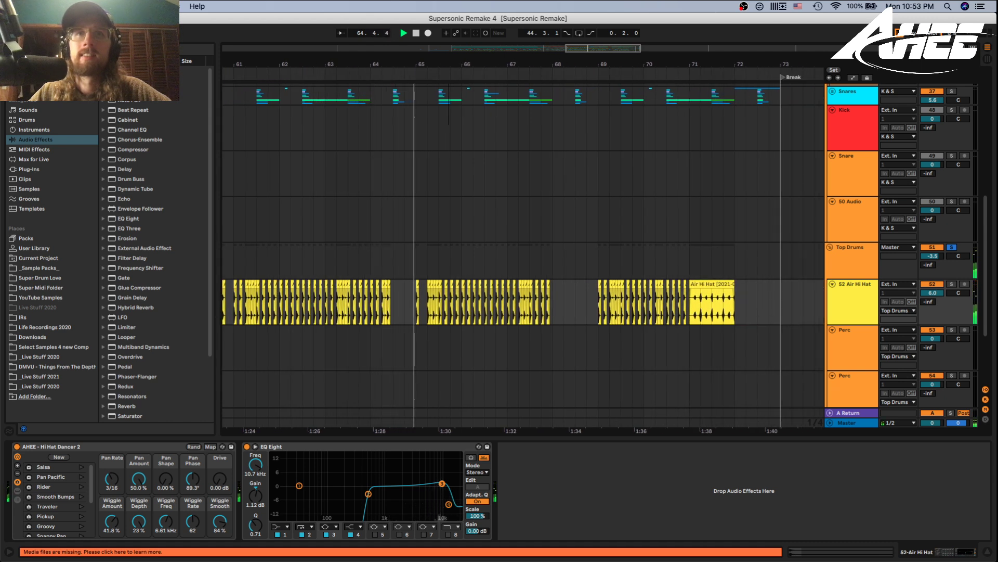
key(space)
Audition the closing hi-hat pattern before the Break from 70.4.1, and stop playback.
key(minus)
key(minus)
drag(639, 62, 600, 292)
key(space)
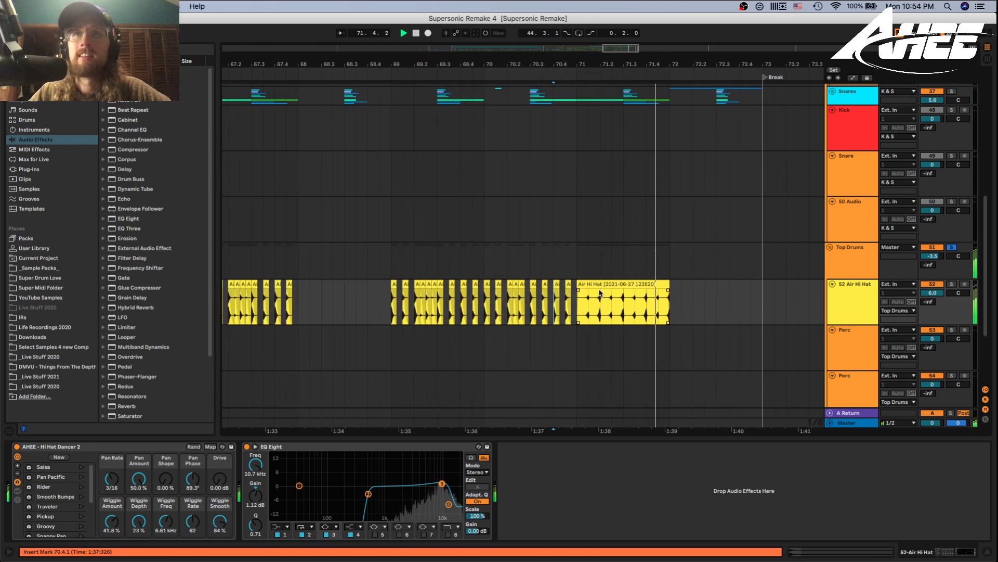
click(559, 252)
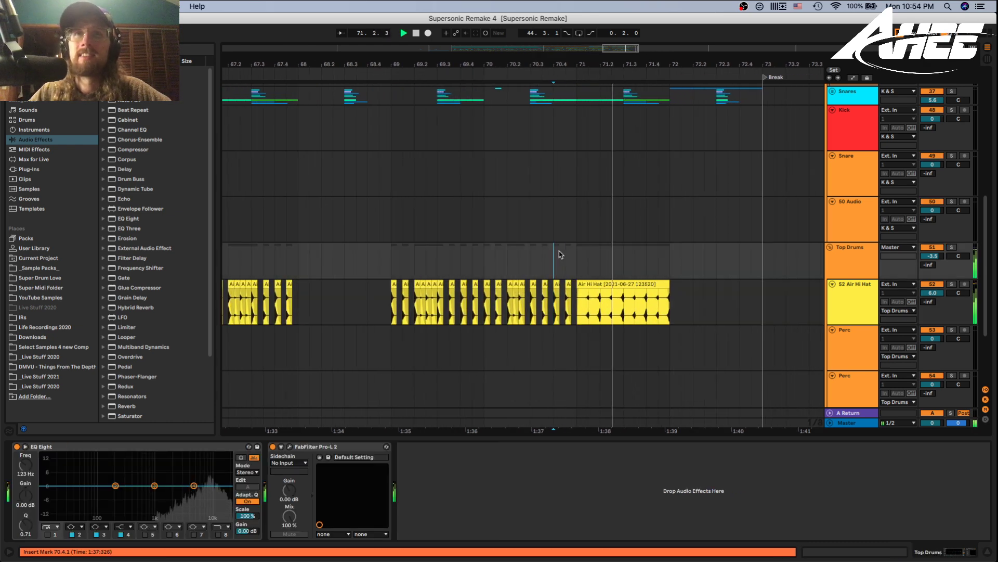
key(space)
Show the Air Hi Hat track's devices and recall the Ratatat and then the Pan Pacific variation of Hi Hat Dancer 2.
click(952, 248)
scroll(728, 260, down, 10)
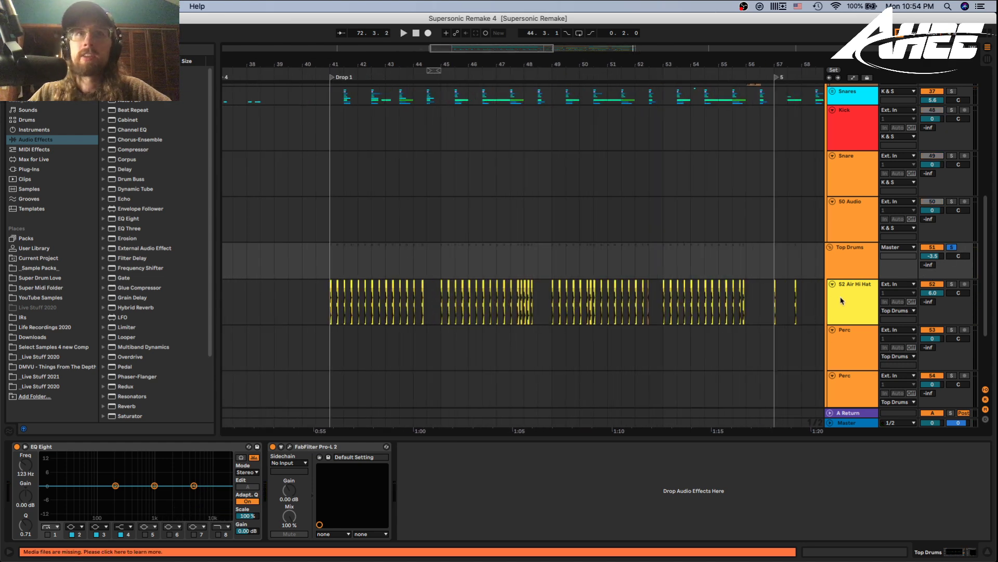
click(841, 300)
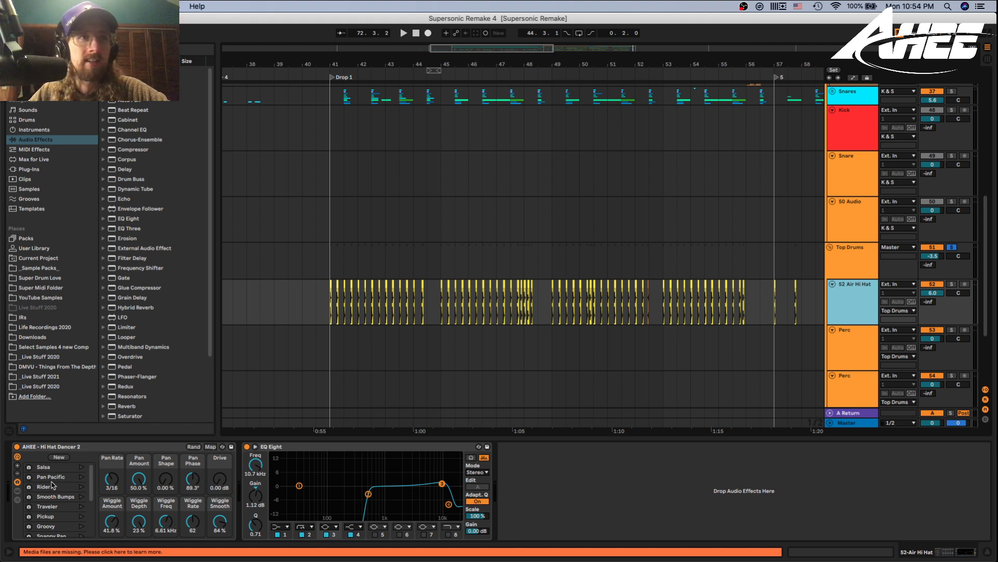
scroll(55, 507, down, 3)
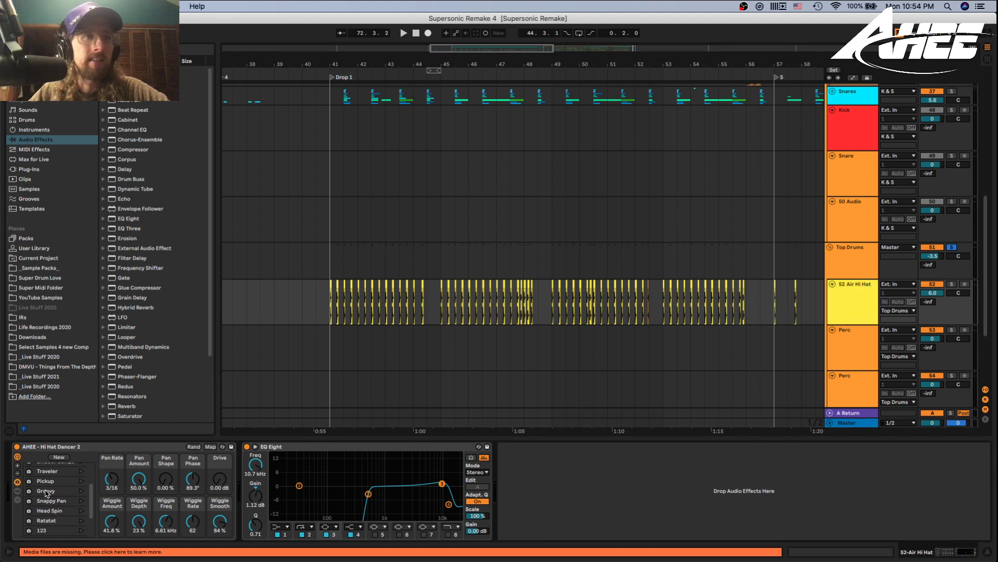
click(51, 482)
click(50, 471)
click(55, 518)
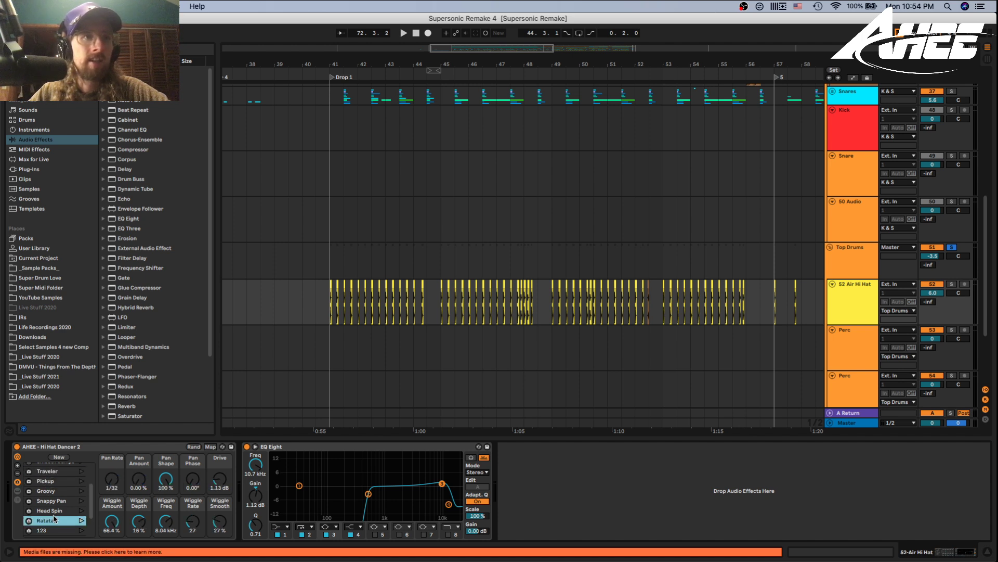
scroll(56, 517, up, 3)
click(49, 477)
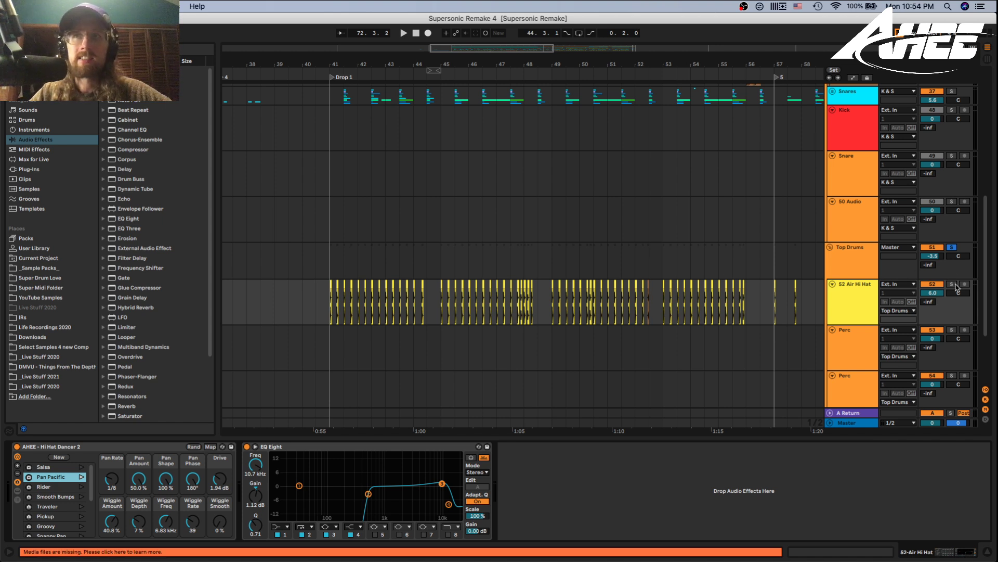
Solo the Air Hi Hat track, play it from 41.1.1 and turn off the Hi Hat Dancer 2 rack.
click(952, 285)
click(329, 311)
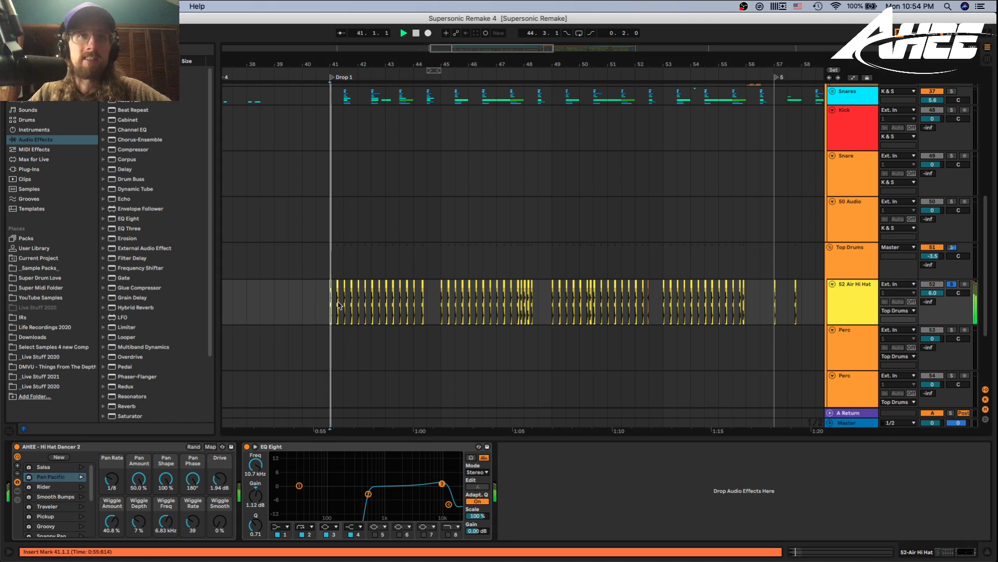
click(18, 447)
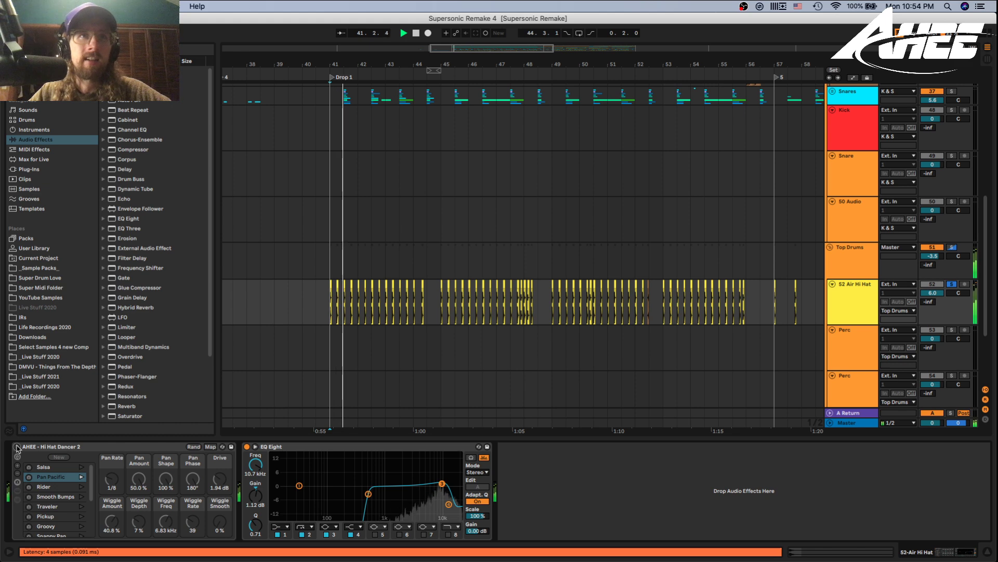
key(space)
Replay the Air Hi Hat track from 41.1.1 with Hi Hat Dancer 2 bypassed.
drag(359, 60, 359, 124)
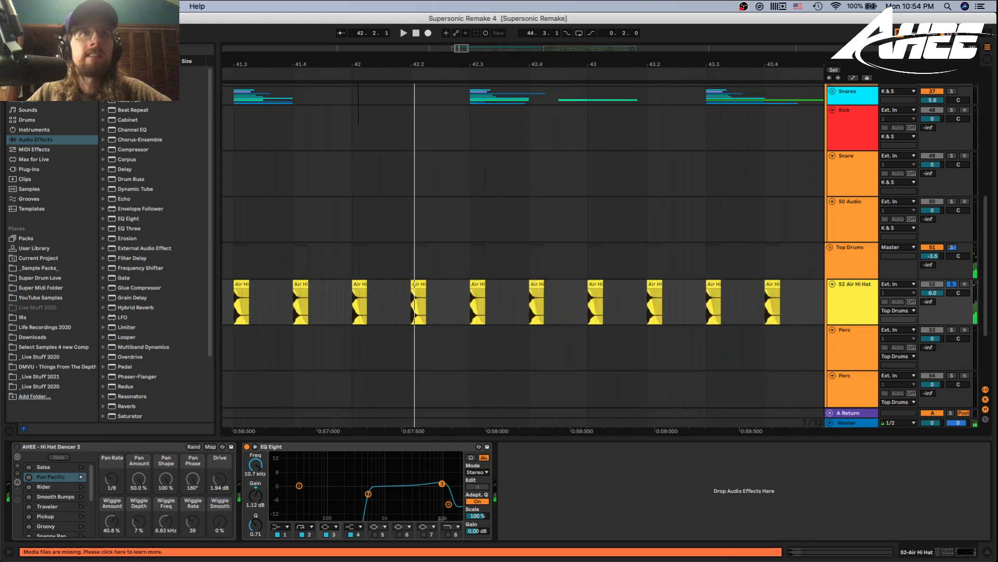
key(minus)
key(minus)
key(space)
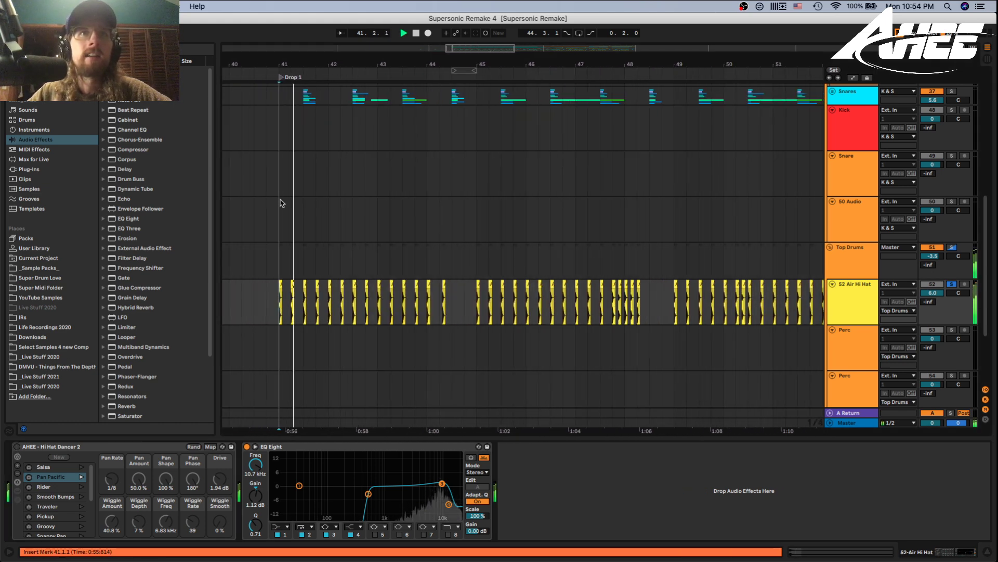
key(space)
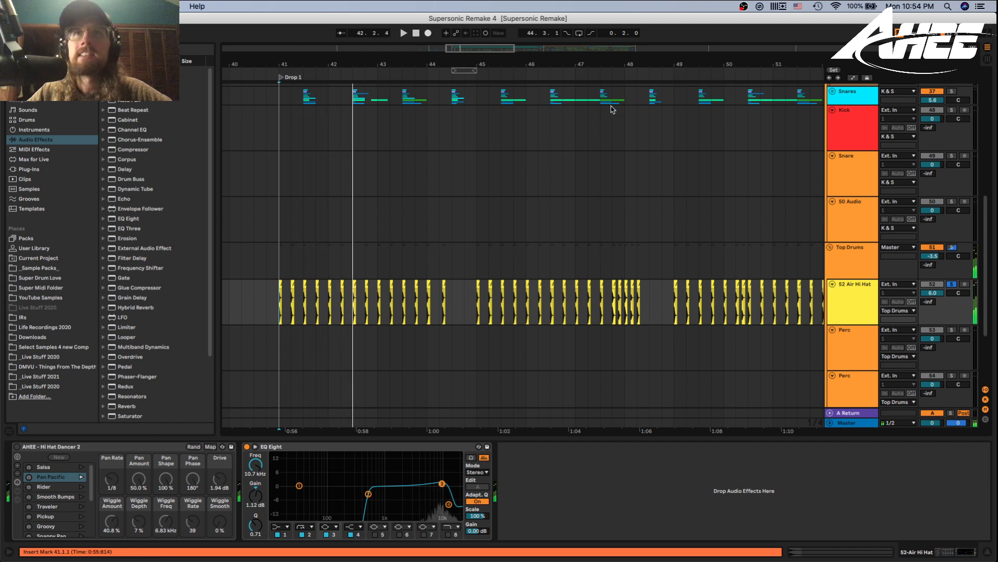
Audition the faster hi-hat run on the Air Hi Hat track from 47.4.1.
drag(615, 62, 549, 289)
click(563, 320)
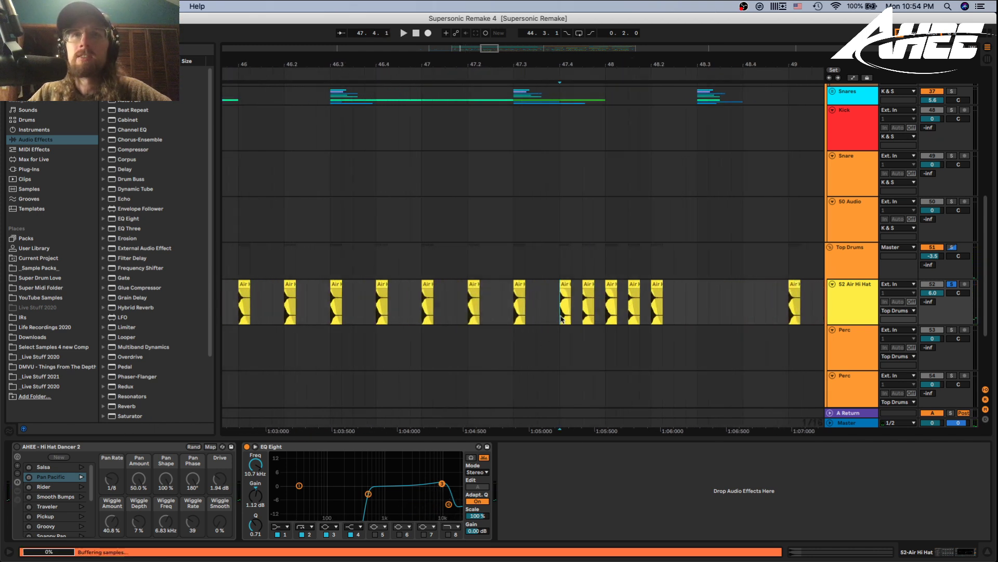
key(space)
key(space)
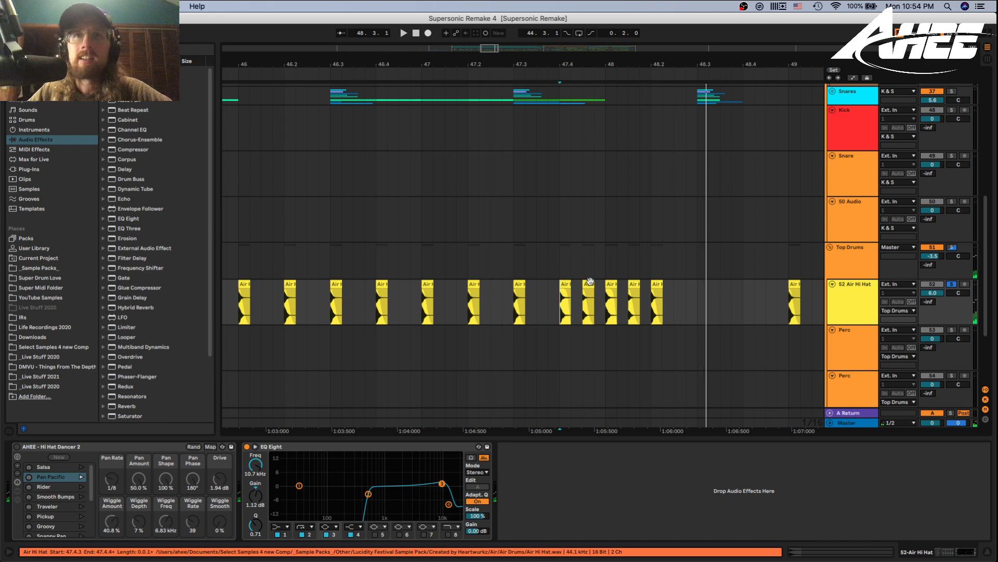
Check the clip gain of the Air Hi Hat clip at 47.4.3 and of the clip at 41.1.1.
click(588, 310)
key(minus)
key(minus)
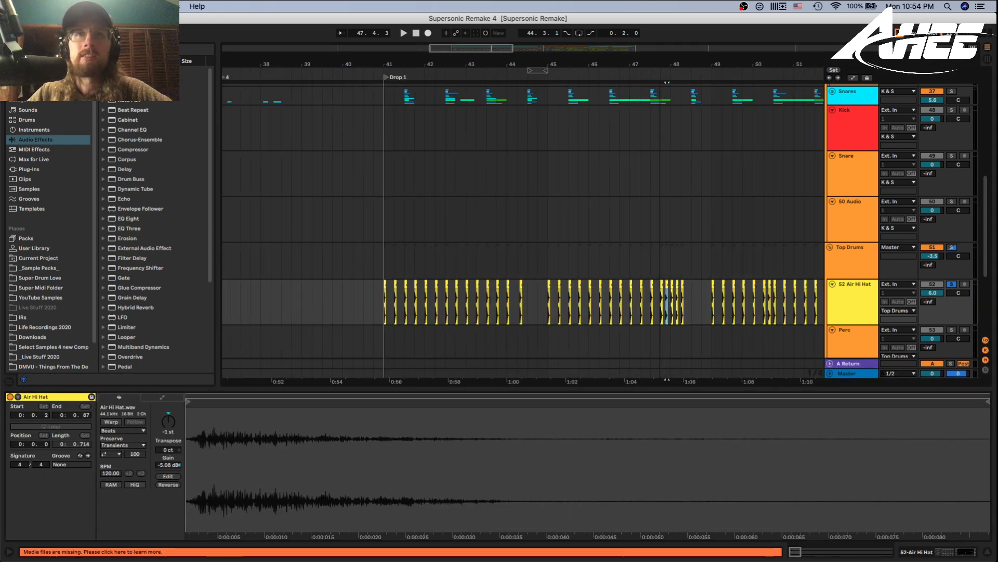
click(326, 307)
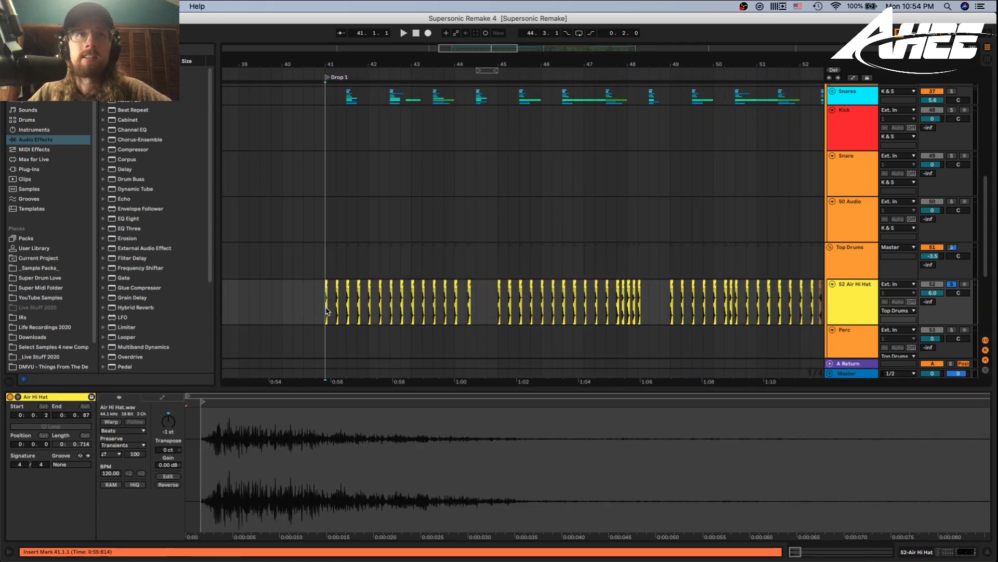
click(655, 302)
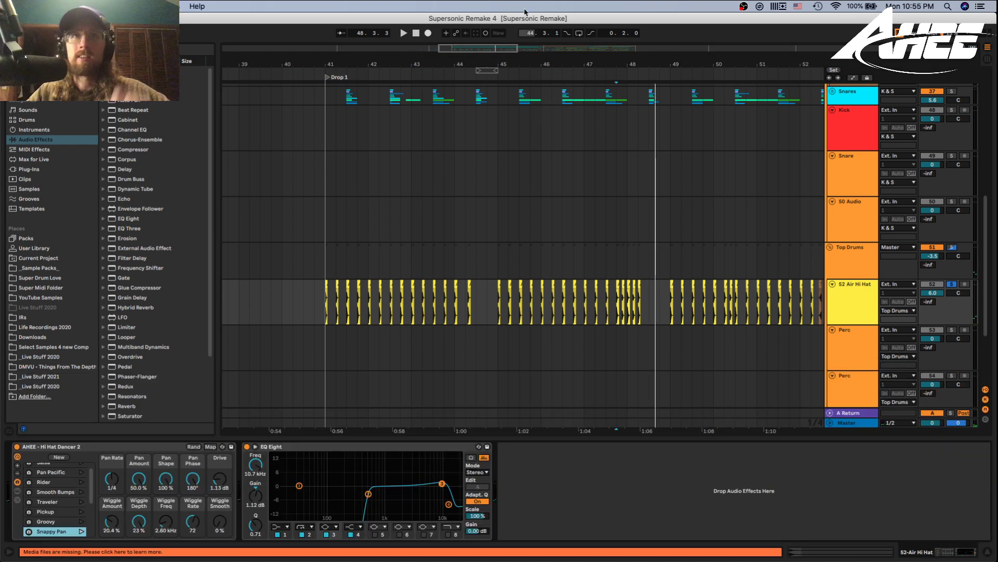
Fold the K & S and Top Drums groups so the arrangement shows only the main groups.
key(minus)
key(minus)
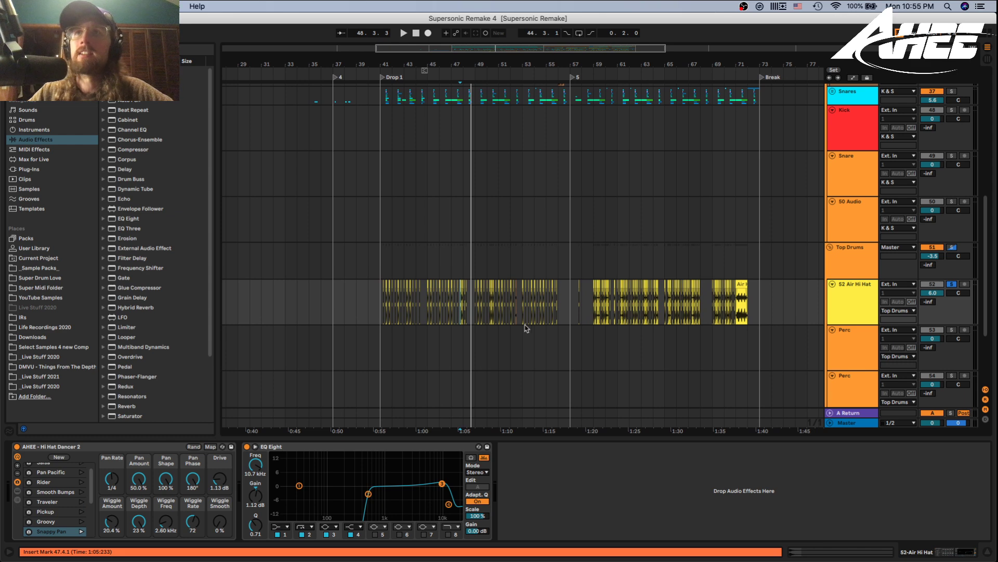
scroll(589, 323, up, 5)
scroll(804, 226, up, 2)
click(829, 109)
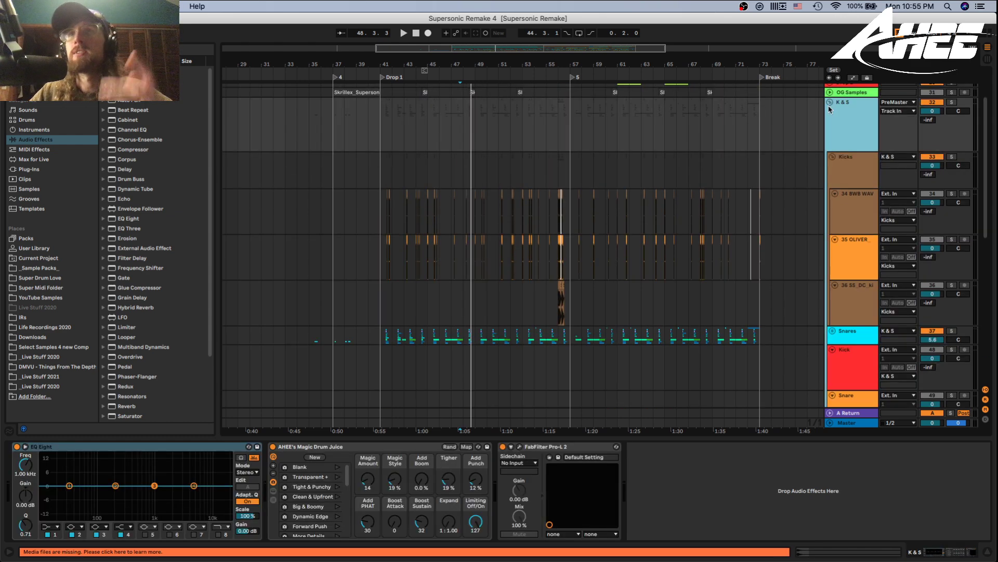
click(829, 103)
click(830, 129)
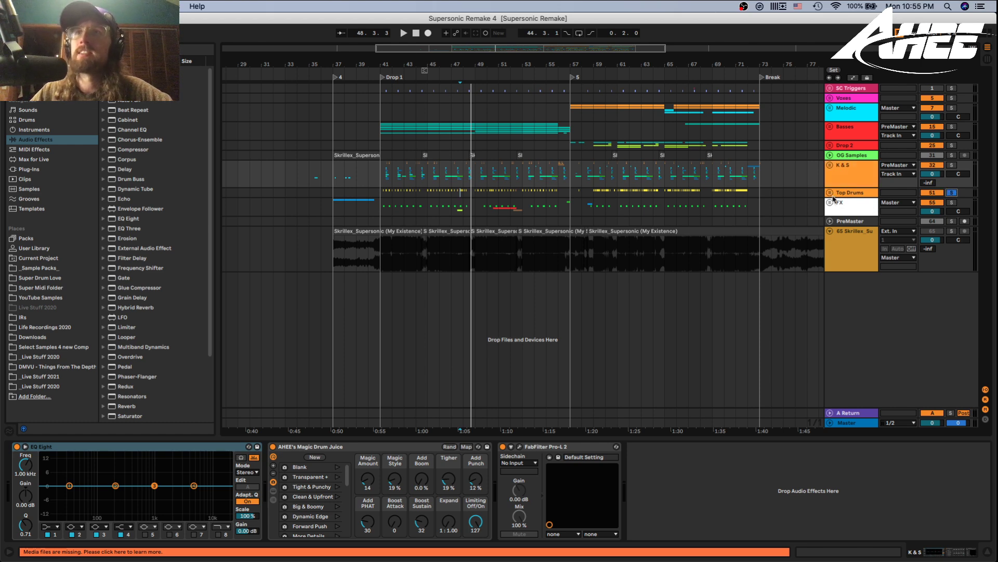
Show the kick and snare sidechain compressors on the Basses group and play the full mix from 41.1.1 to watch them.
click(847, 139)
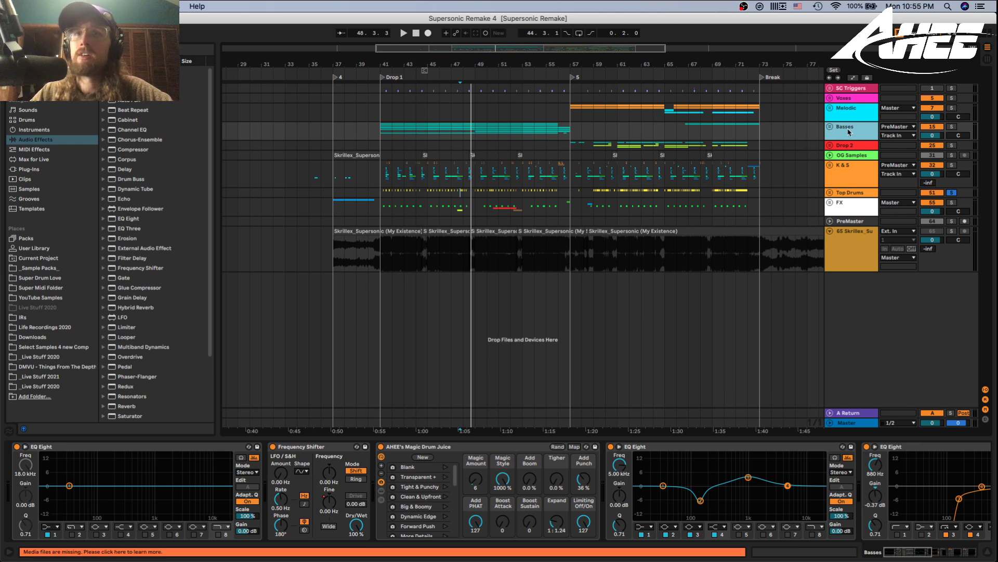
drag(908, 552, 984, 556)
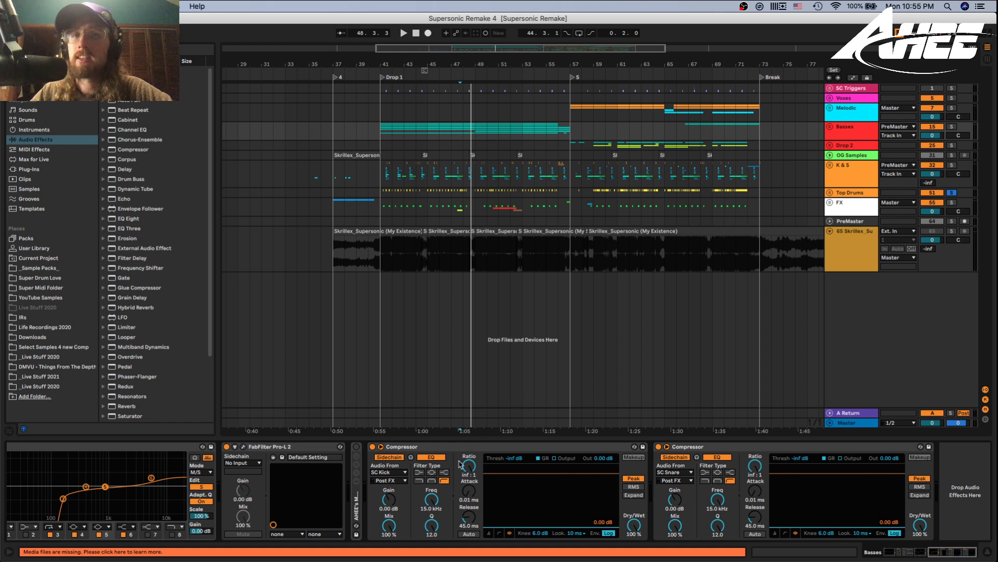
key(space)
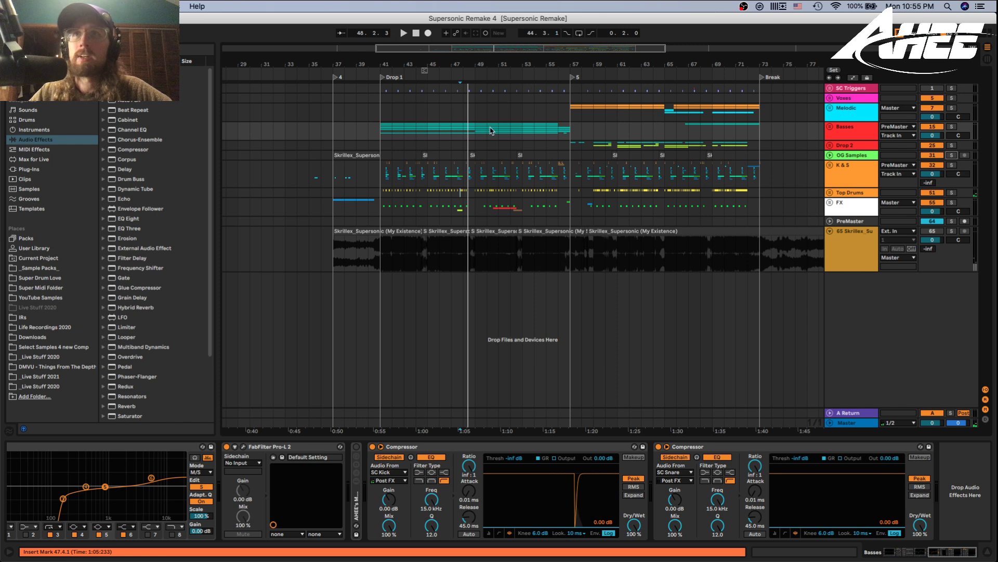
click(391, 78)
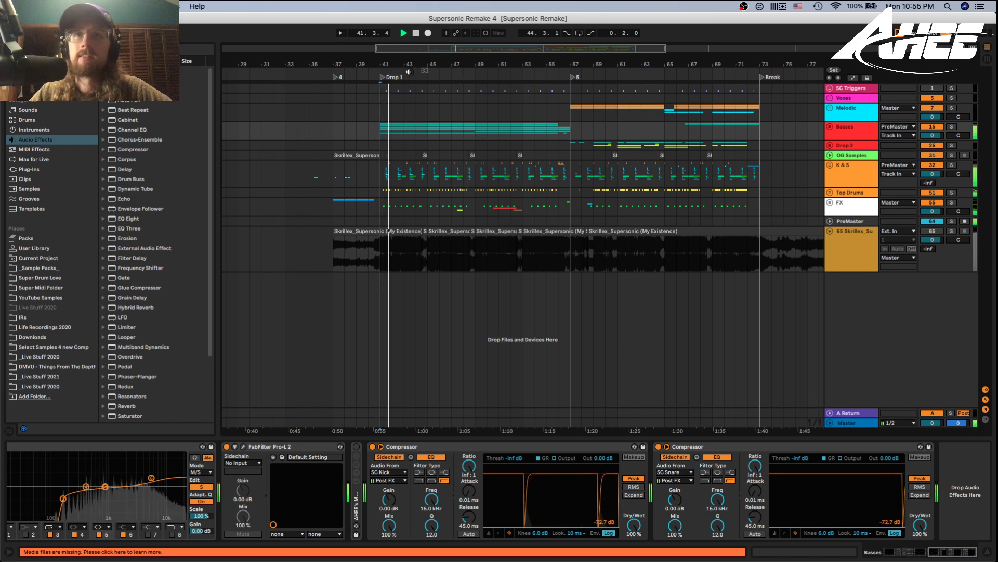
scroll(415, 85, up, 5)
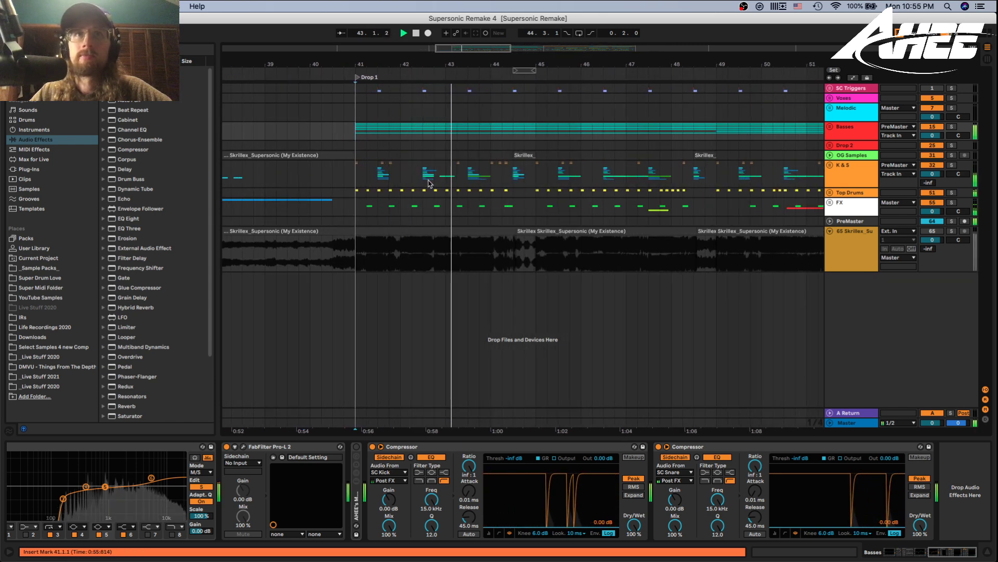
key(space)
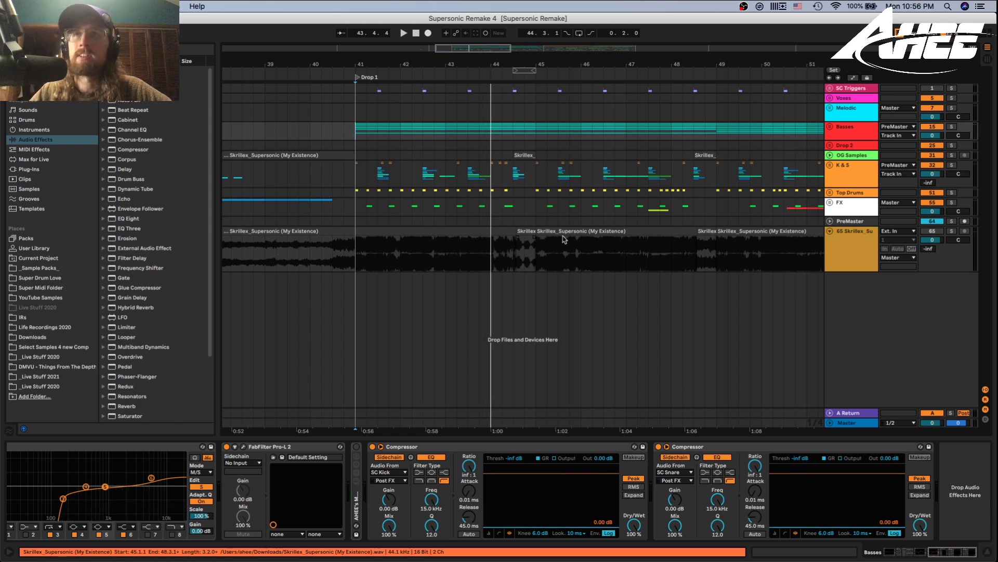
Solo the K & S group and compare its playback with AHEE's Magic Drum Juice off and on.
scroll(541, 234, right, 3)
key(minus)
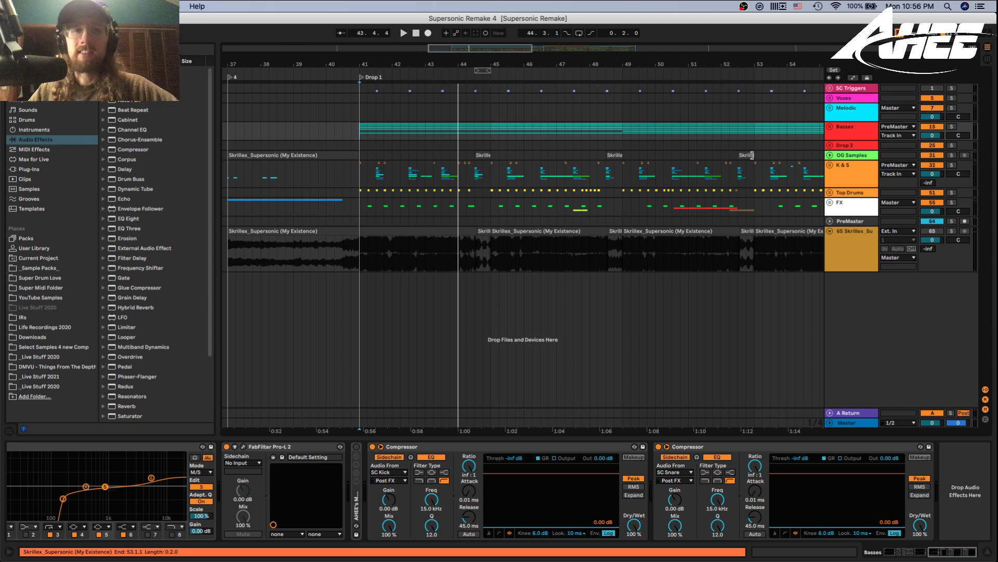
click(845, 173)
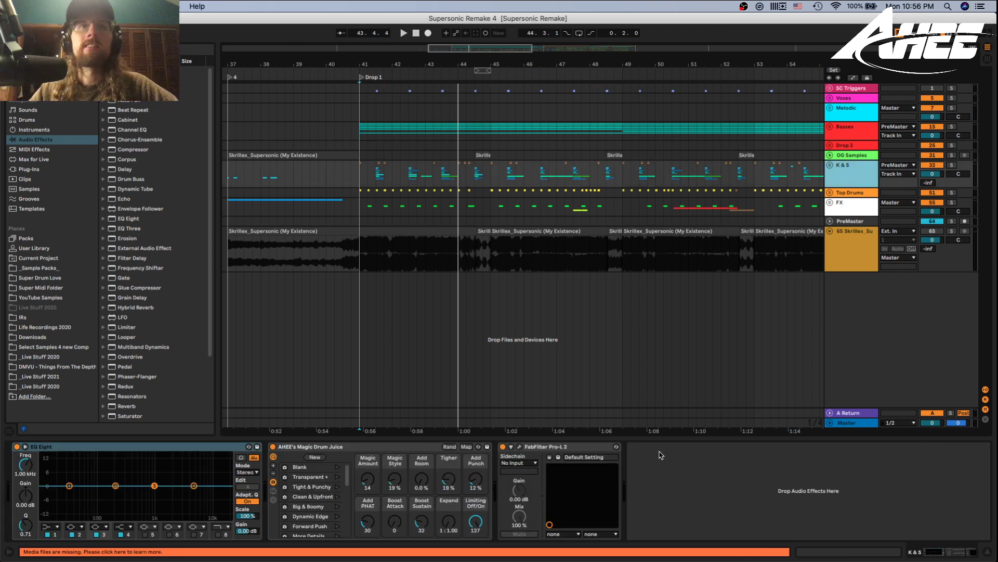
click(952, 164)
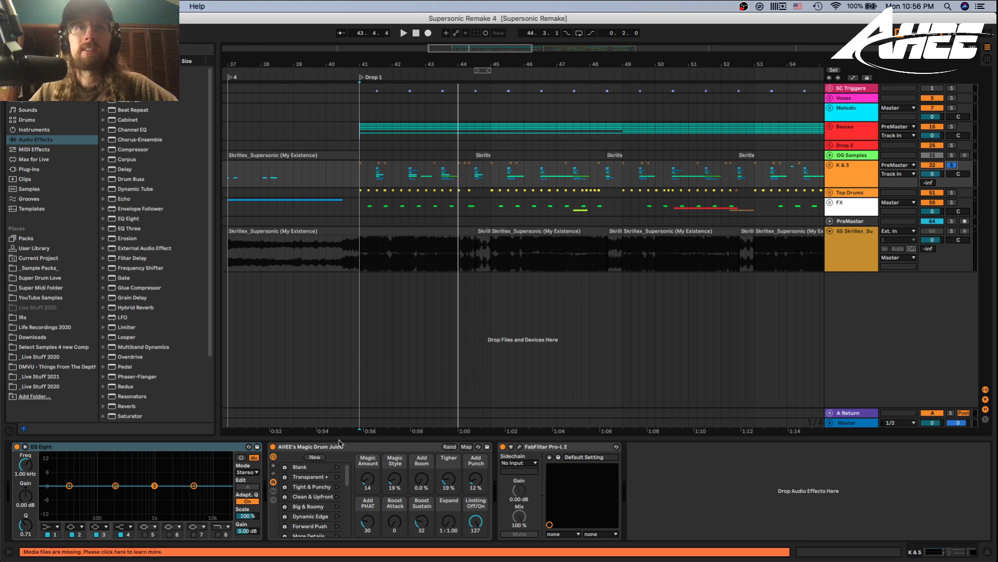
click(272, 447)
key(space)
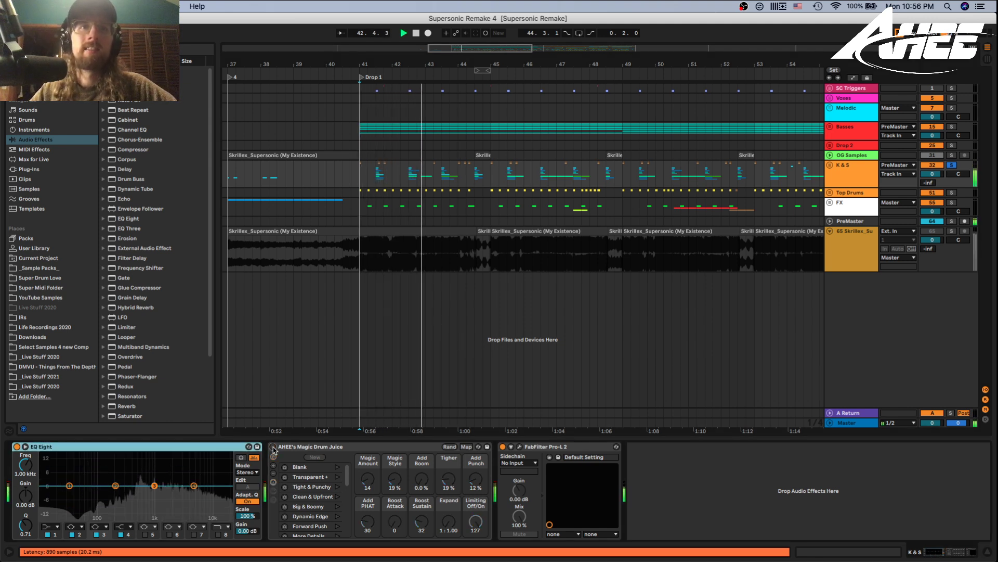
click(272, 447)
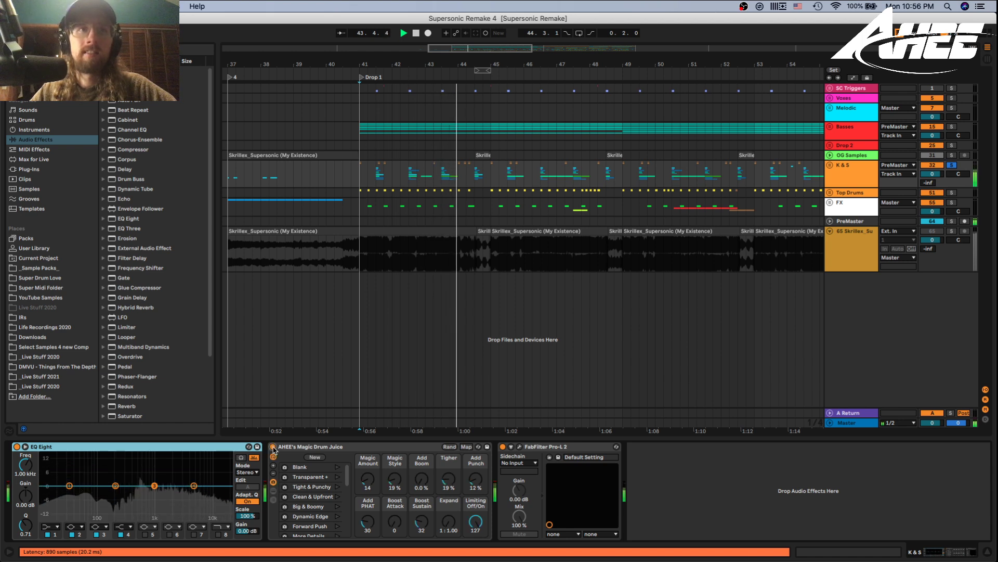
Audition the Tight & Punchy, Clean & Upfront and Forward Push variations of Magic Drum Juice on the K & S group.
click(306, 487)
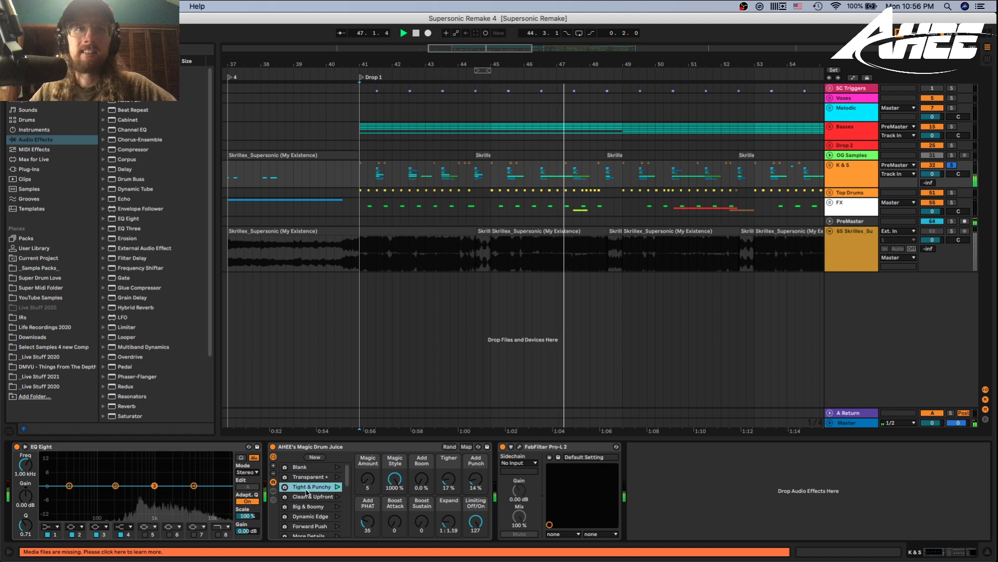
click(308, 498)
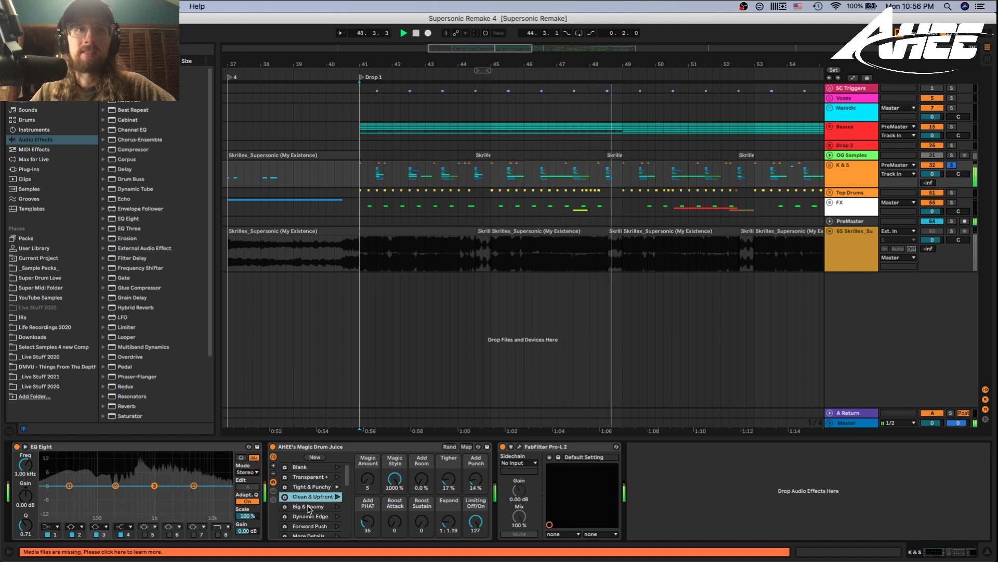
click(318, 525)
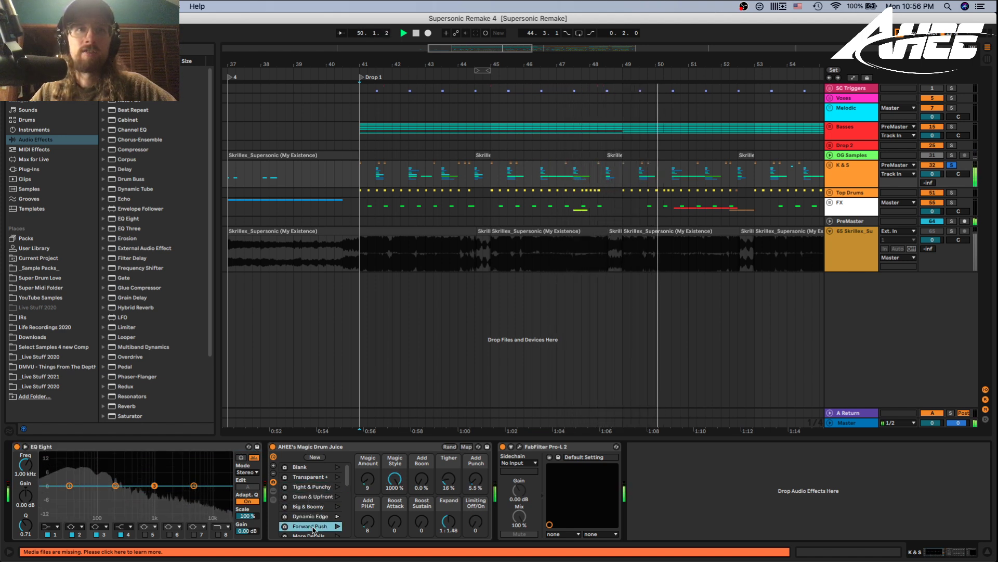
scroll(319, 515, down, 1)
click(317, 500)
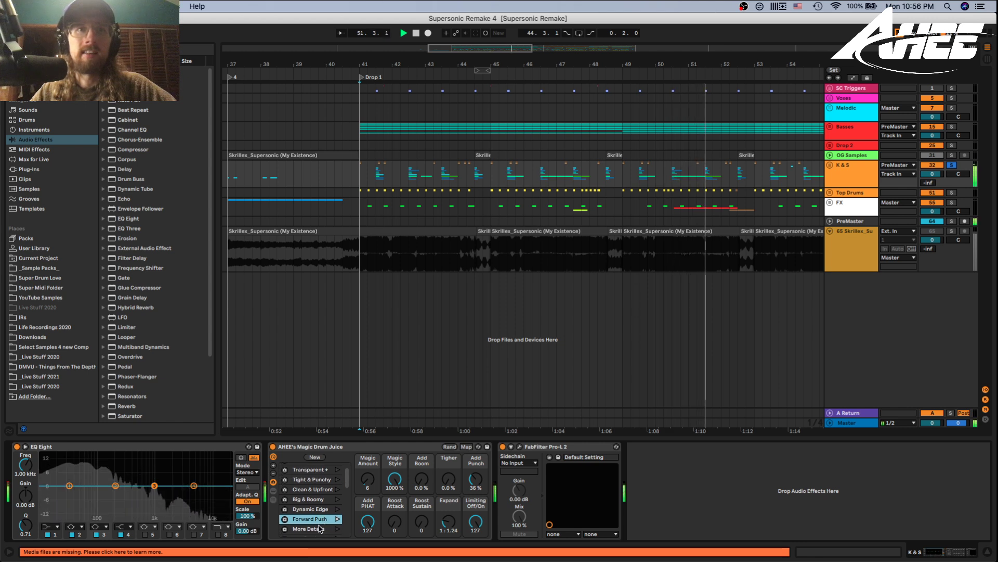
scroll(315, 507, down, 3)
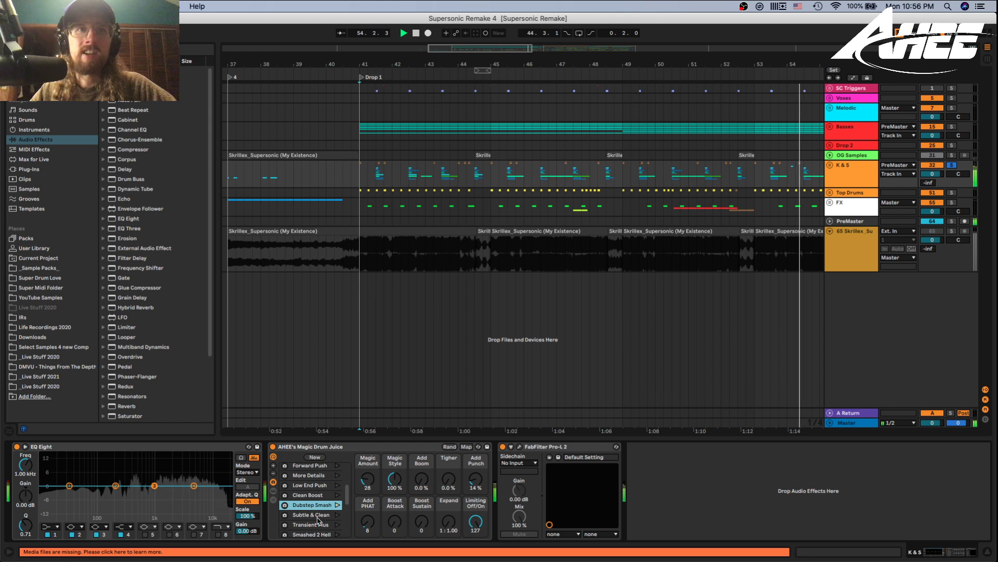
Audition the Dubstep Smash, Transient Plus, Smashed 2 Hell and Tight & Detailed variations of Magic Drum Juice.
click(312, 505)
scroll(317, 506, down, 1)
click(312, 500)
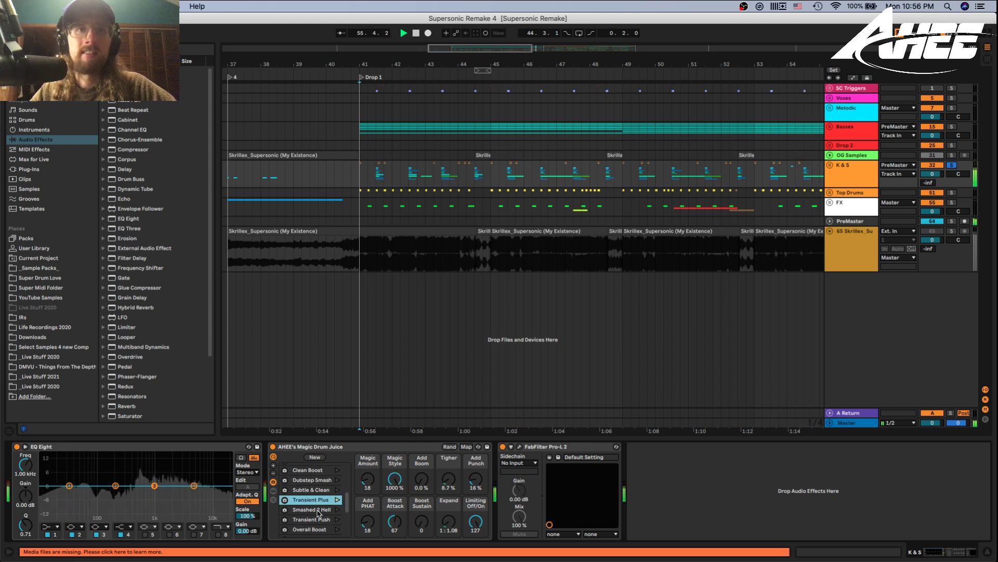
click(318, 511)
scroll(318, 524, down, 1)
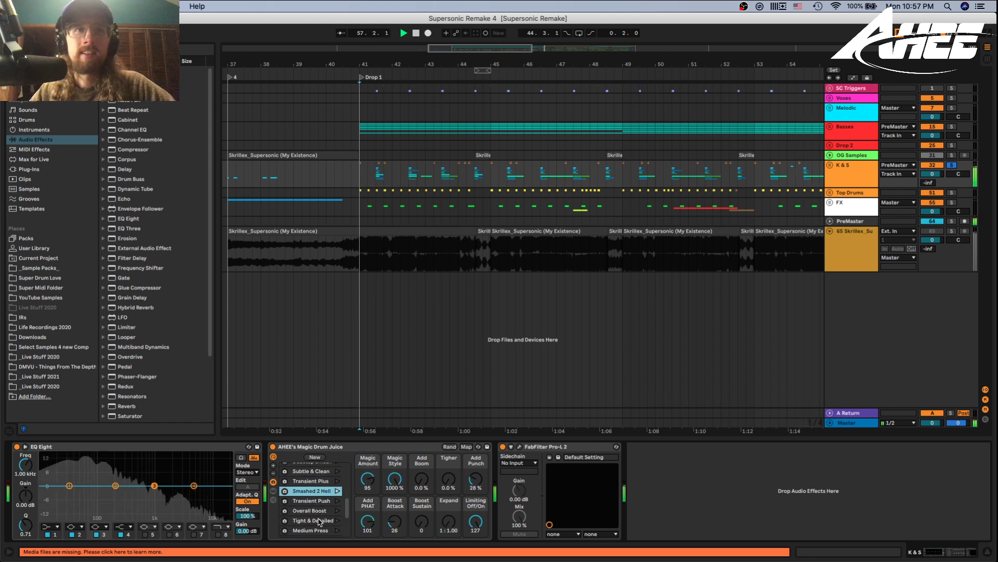
click(310, 521)
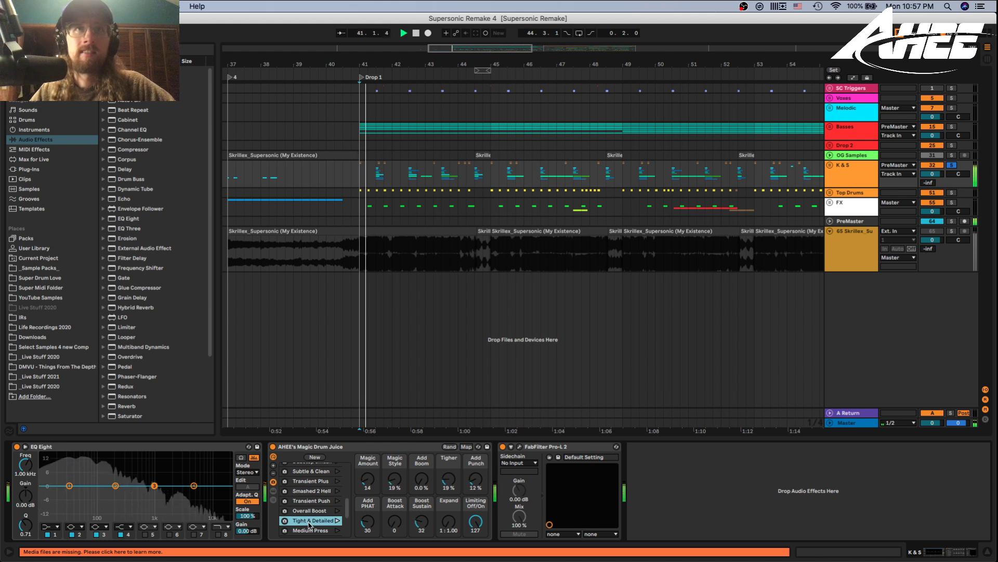
Audition the Medium Press, Too Big, Dirty Mess and Broken Gear variations of Magic Drum Juice, and stop playback.
scroll(311, 520, down, 2)
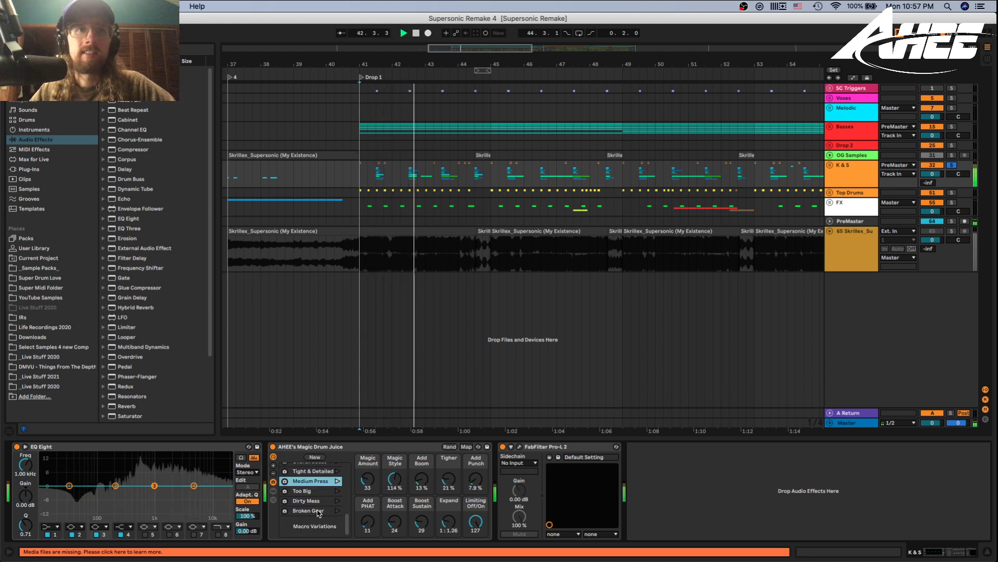
click(312, 491)
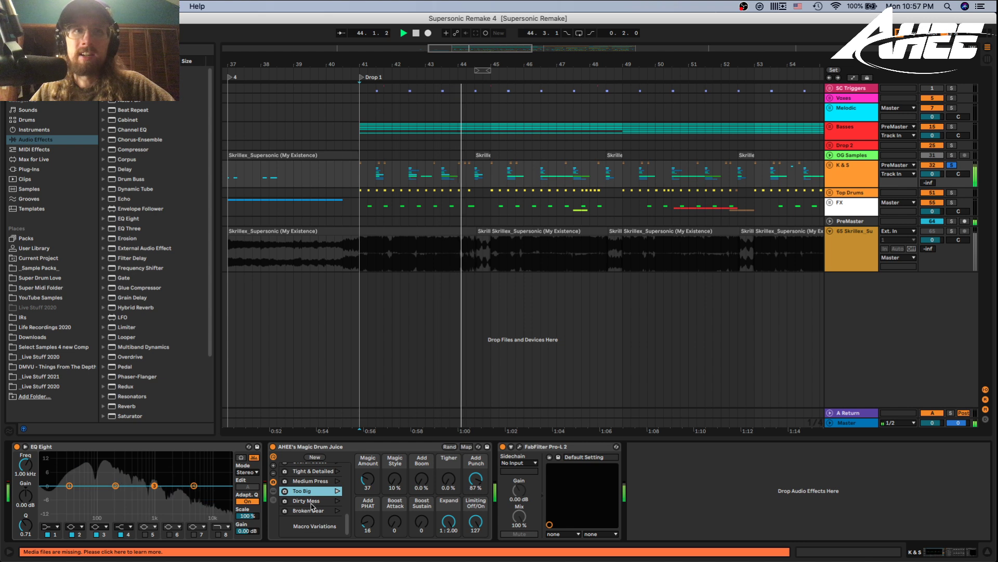
click(312, 500)
click(312, 511)
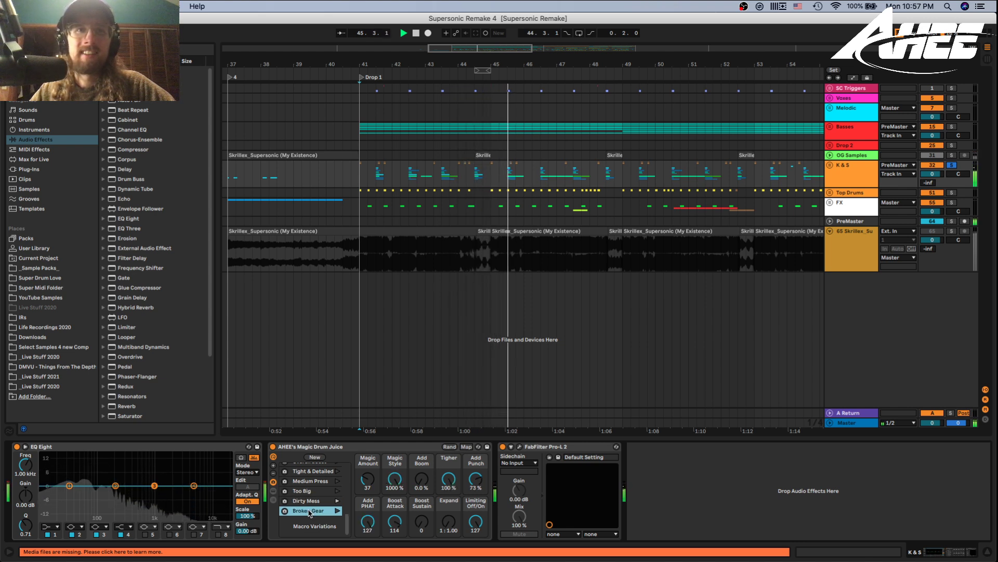
key(space)
Set Magic Drum Juice to the Forward Push variation and unsolo the K & S group.
scroll(315, 499, up, 2)
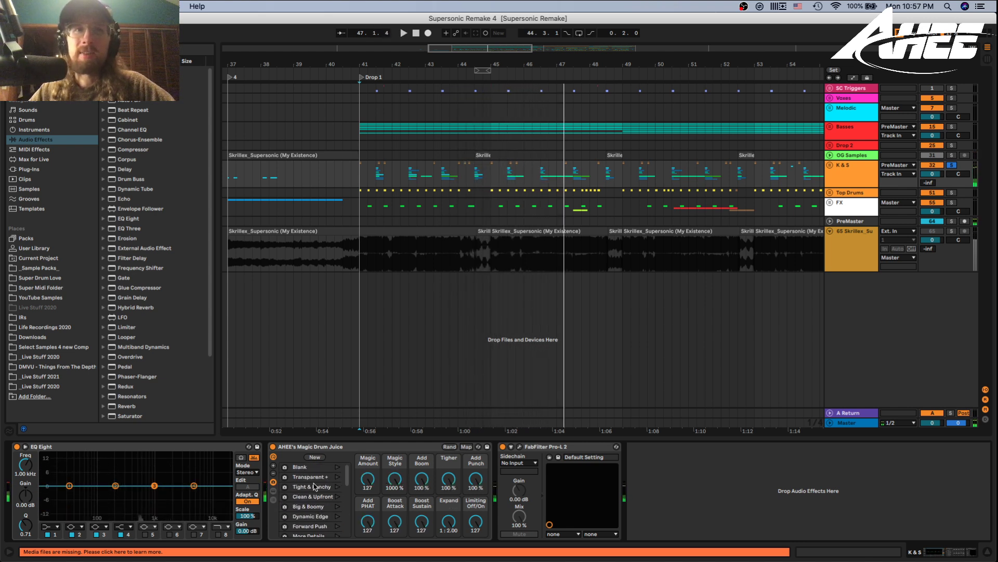
click(312, 477)
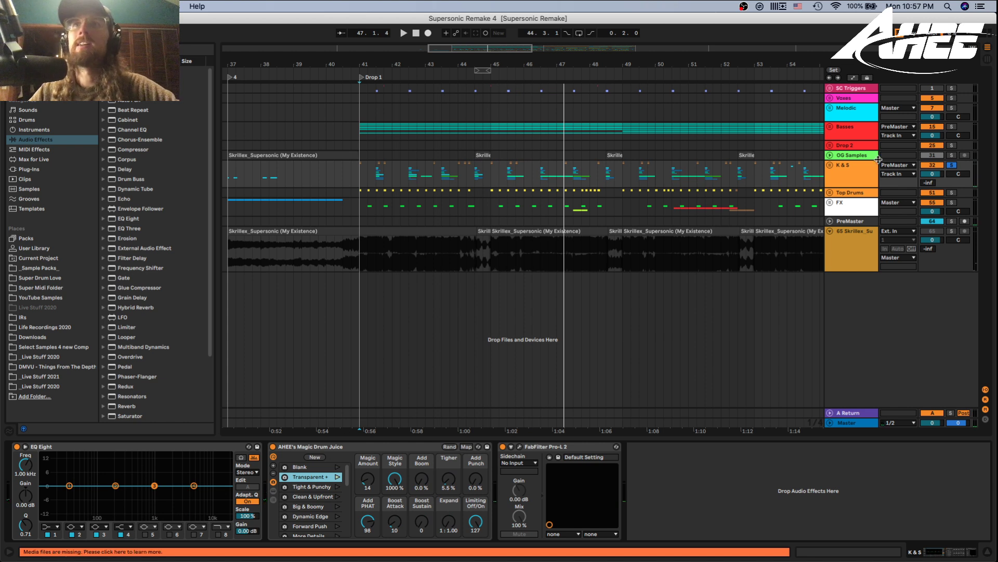
click(305, 517)
click(311, 526)
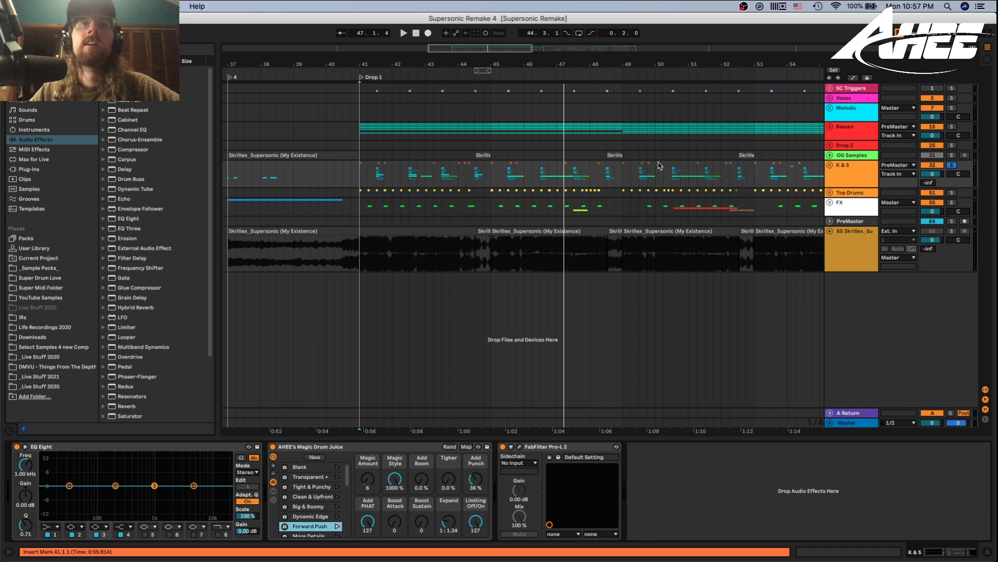
click(952, 165)
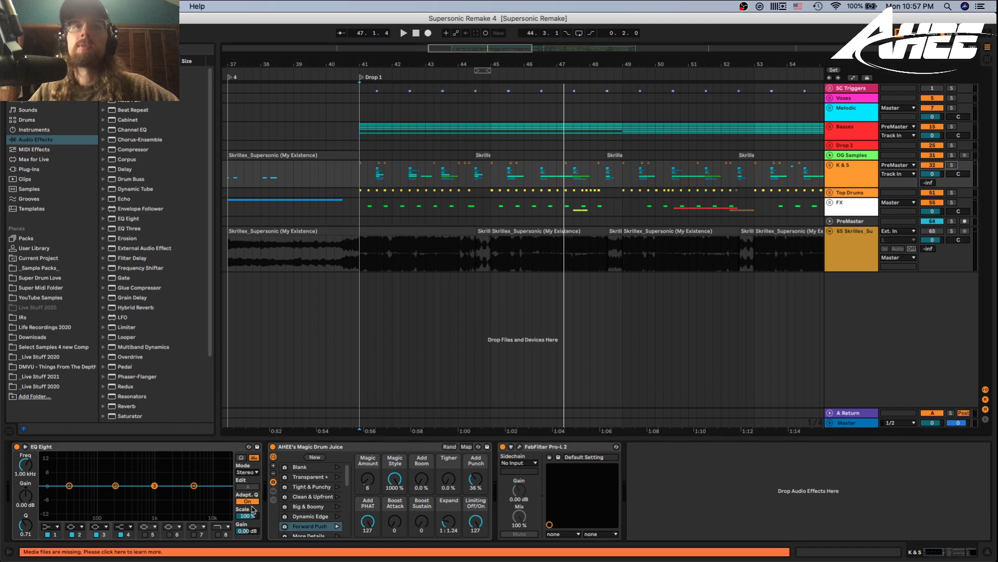
Unfold and solo the Basses group, select the first Fuzz clip at 41.1.1 and solo the Fuzz track.
click(829, 128)
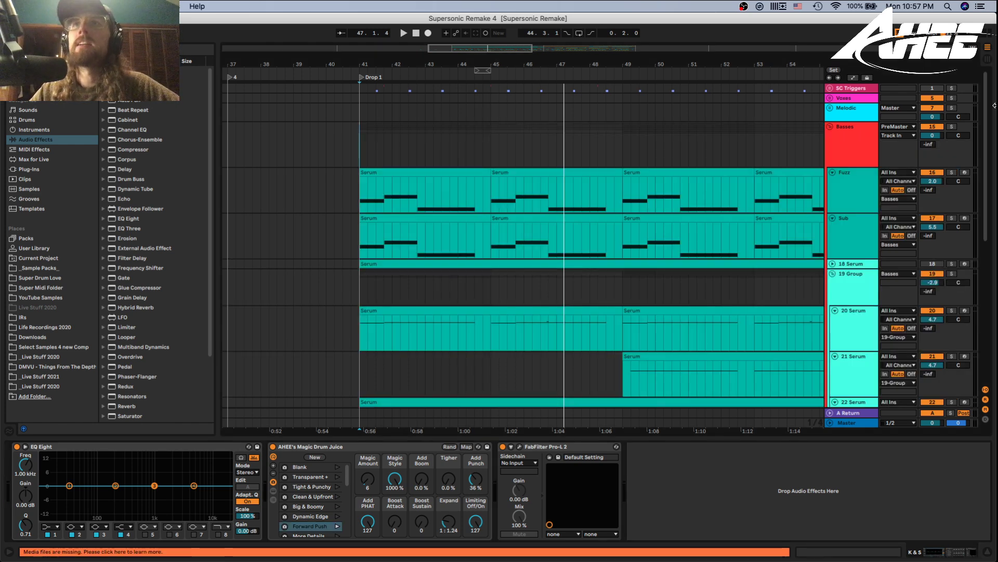
click(952, 127)
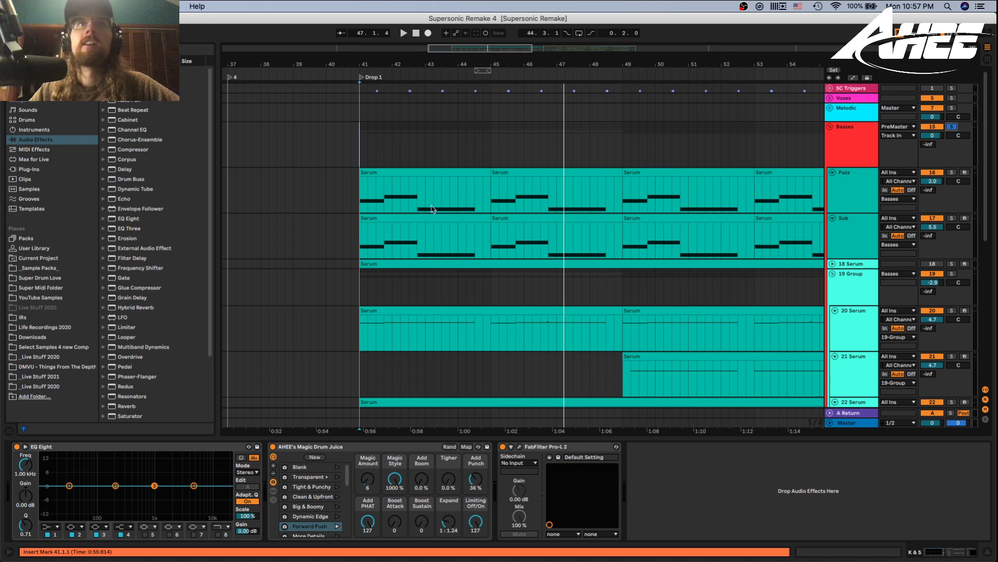
click(387, 174)
key(minus)
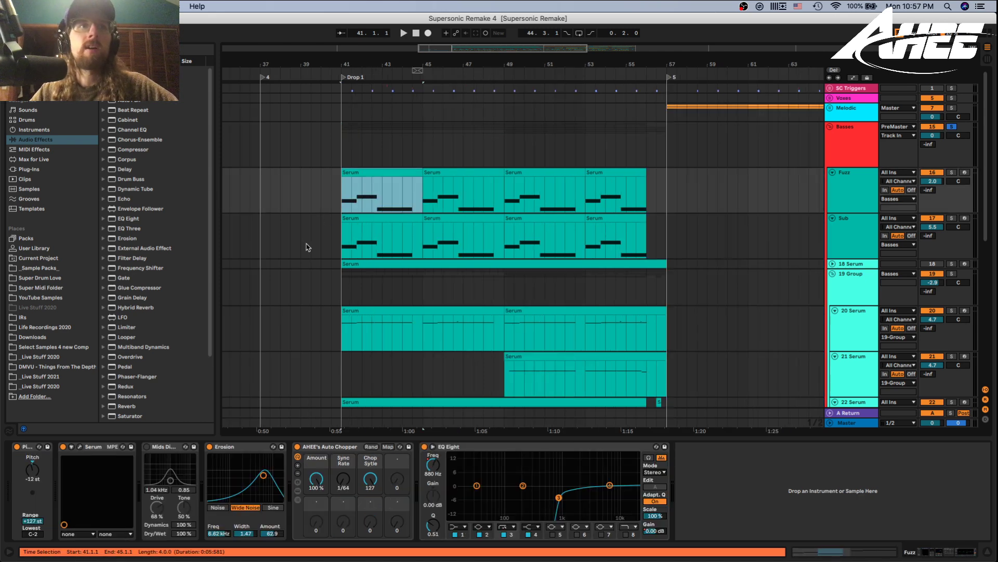
click(952, 173)
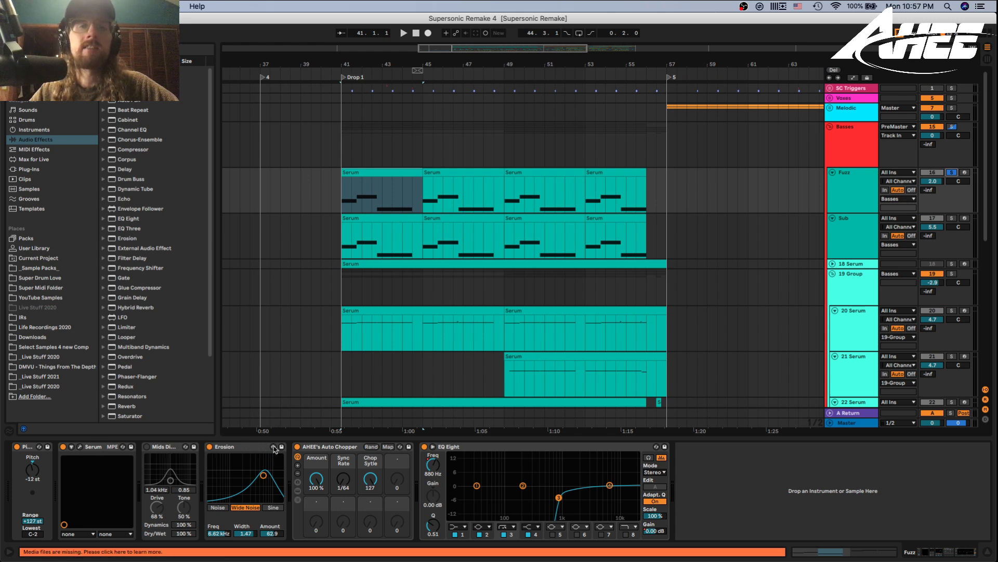
Turn off Erosion, AHEE's Auto Chopper and EQ Eight on the Fuzz track one by one, playing it between changes.
key(space)
click(210, 446)
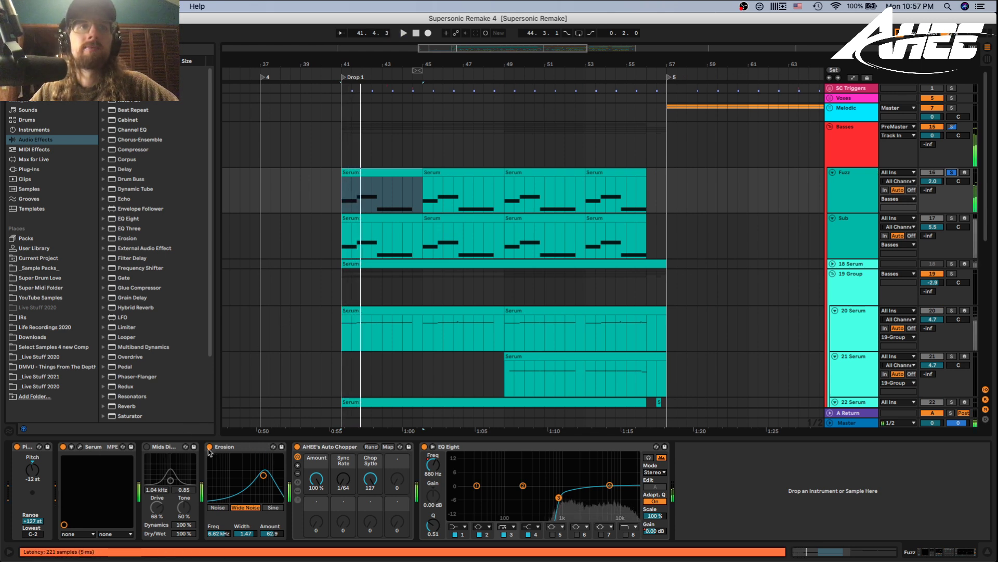
key(space)
click(297, 447)
key(space)
click(425, 446)
key(space)
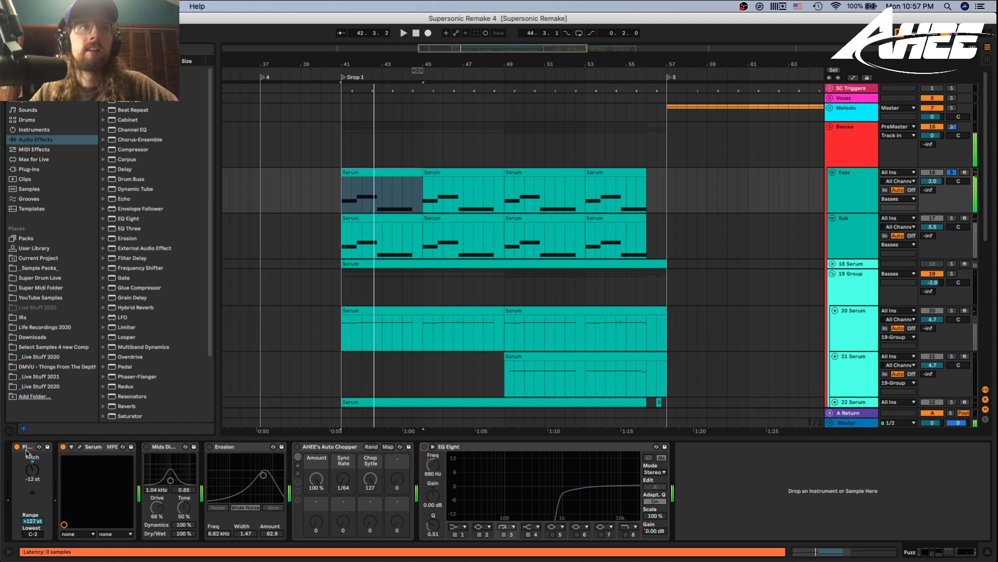
Open the Fuzz track's Serum, look over its oscillator and FX pages, and close it.
click(80, 446)
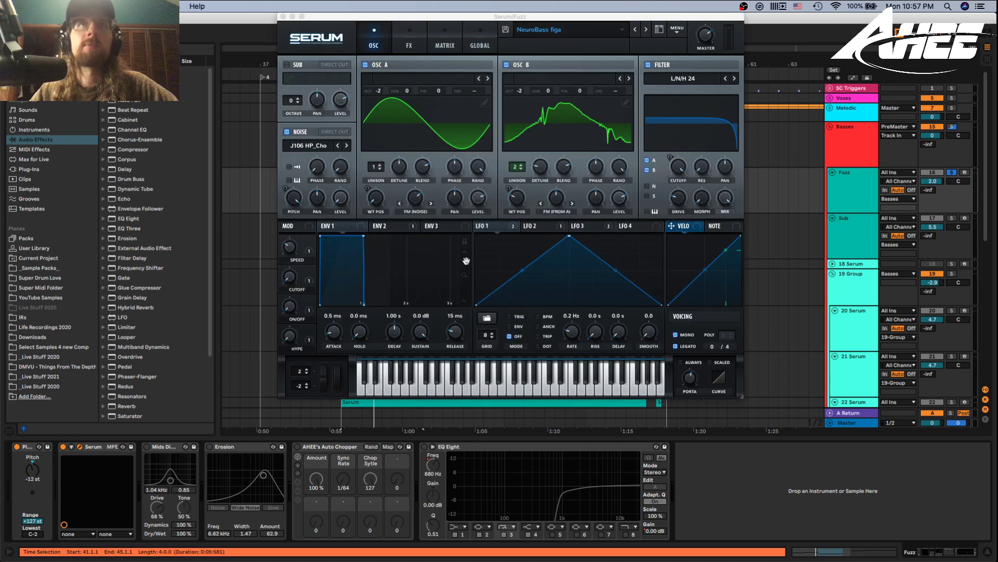
drag(442, 17, 431, 112)
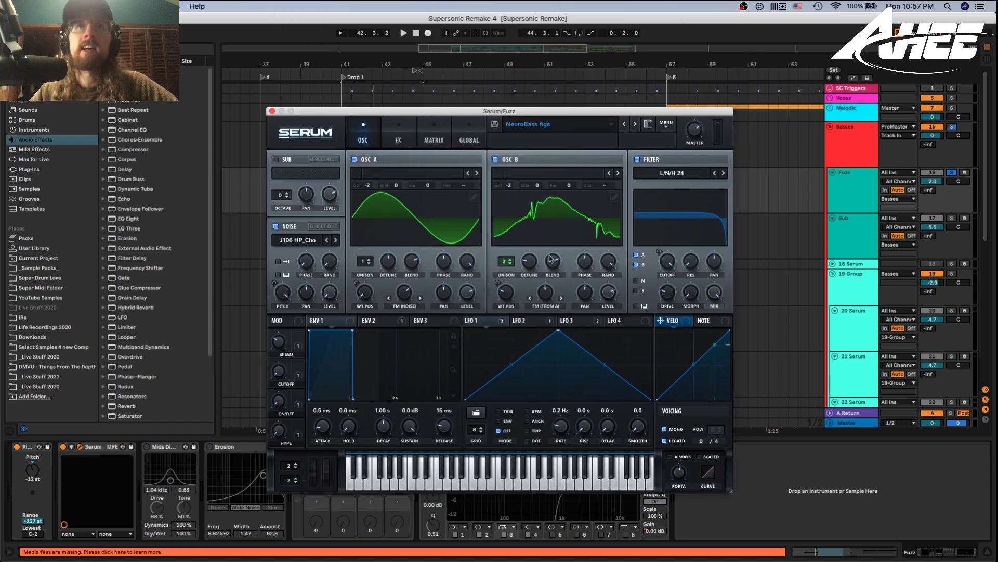
click(382, 139)
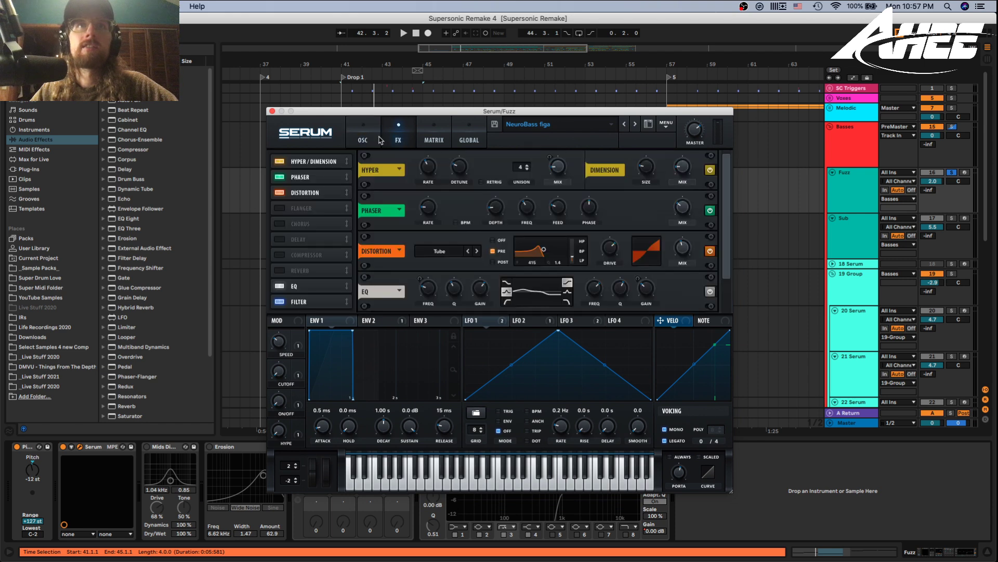
scroll(732, 265, down, 2)
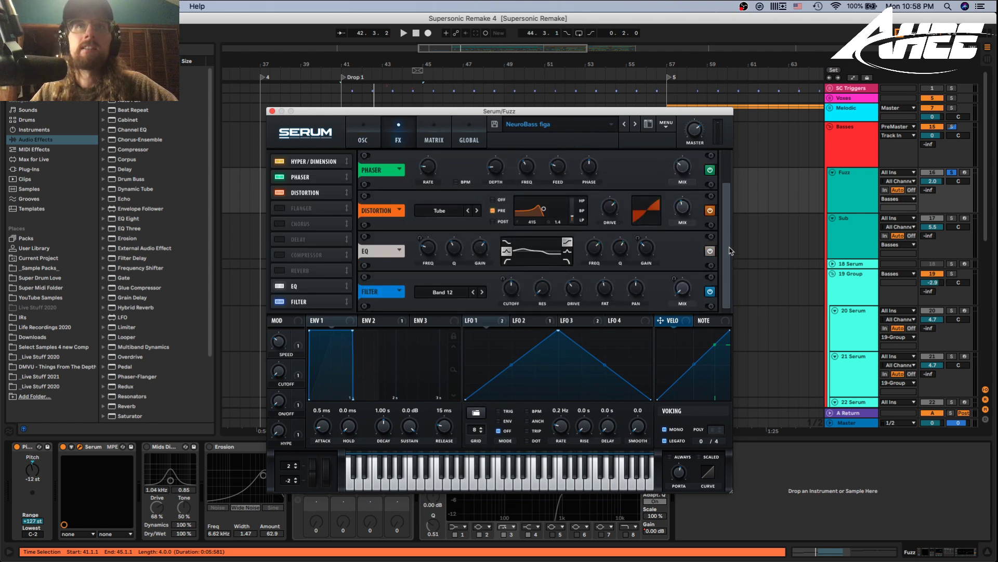
scroll(732, 254, up, 2)
click(363, 137)
click(271, 111)
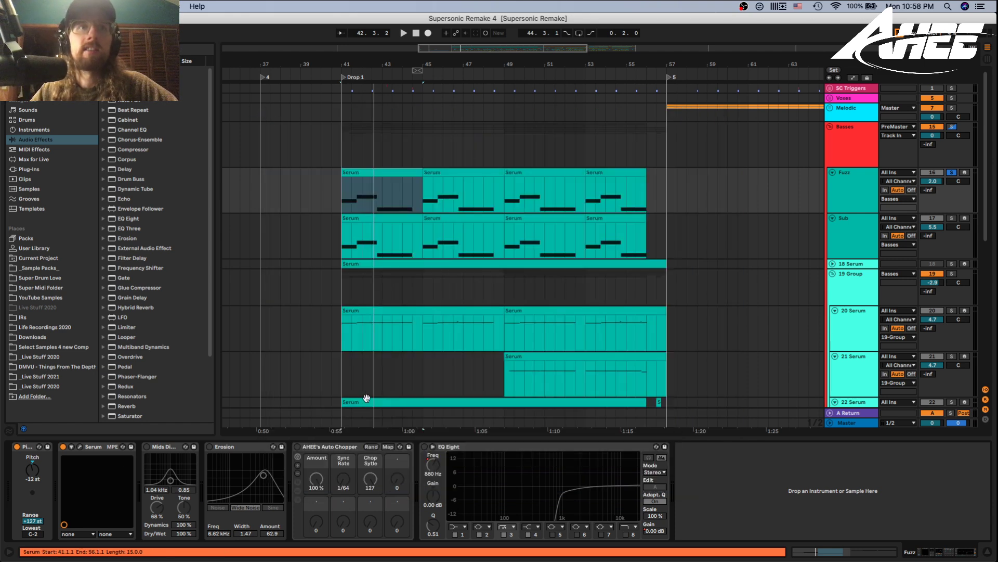
Turn Erosion, AHEE's Auto Chopper and EQ Eight back on for the Fuzz track, playing it between changes.
click(210, 447)
key(space)
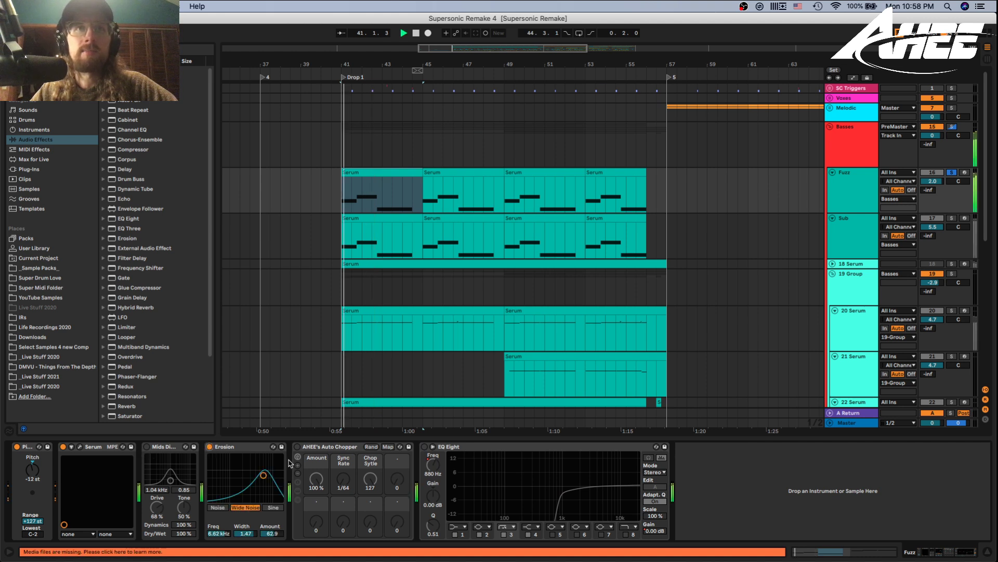
key(space)
key(space)
click(424, 447)
key(space)
key(space)
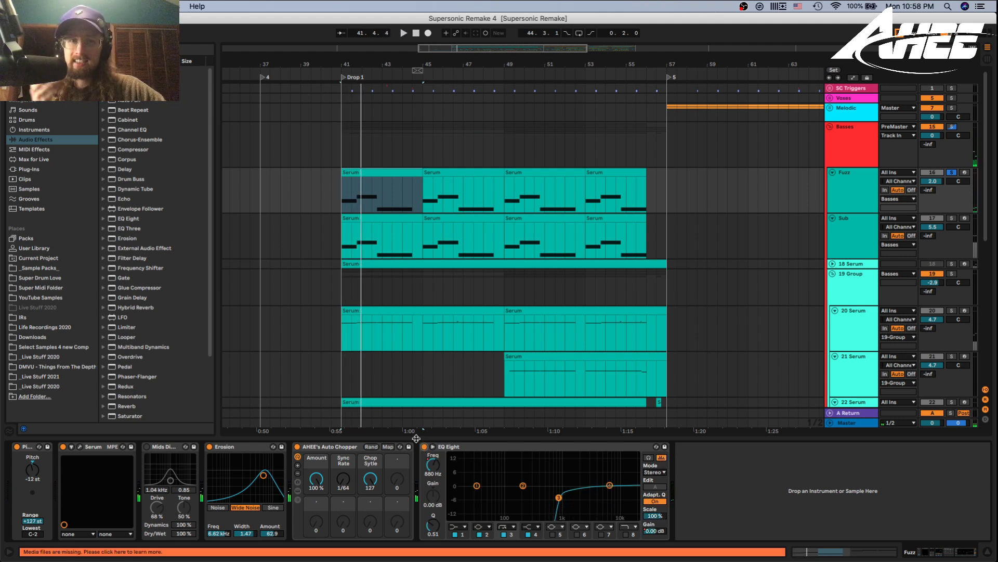
key(space)
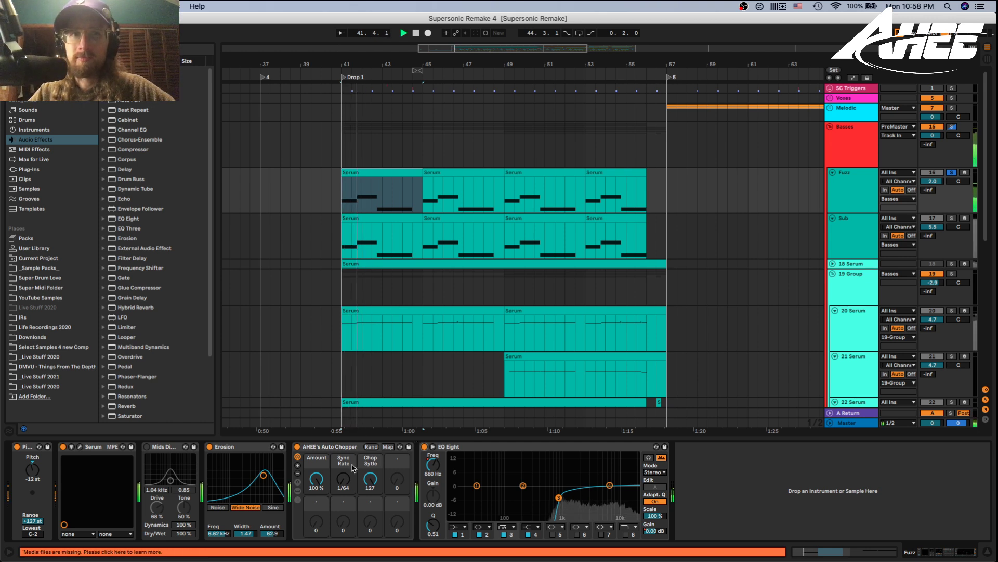
key(space)
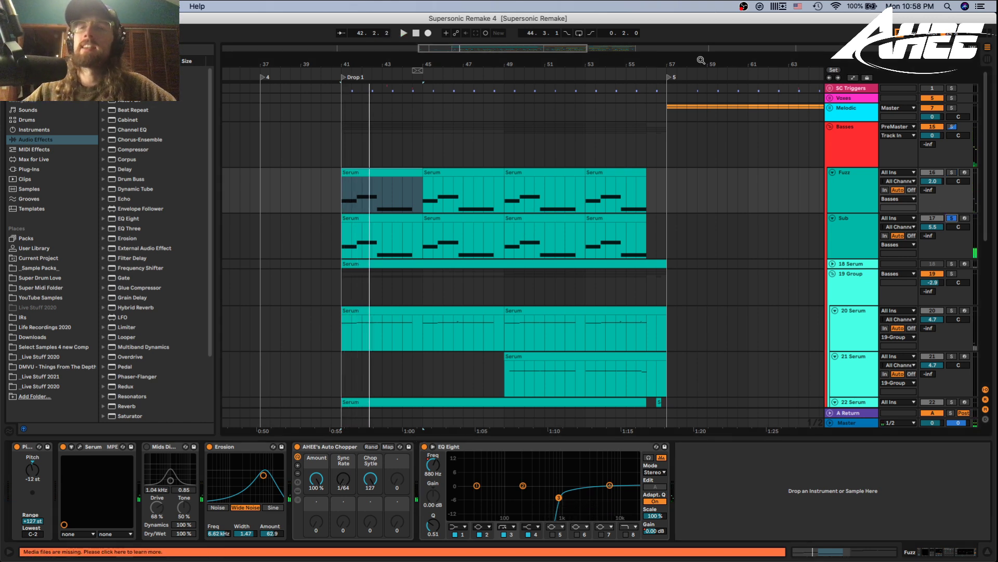
Show the Sub track's devices and play it soloed, and open the notes of the first Fuzz clip.
click(834, 250)
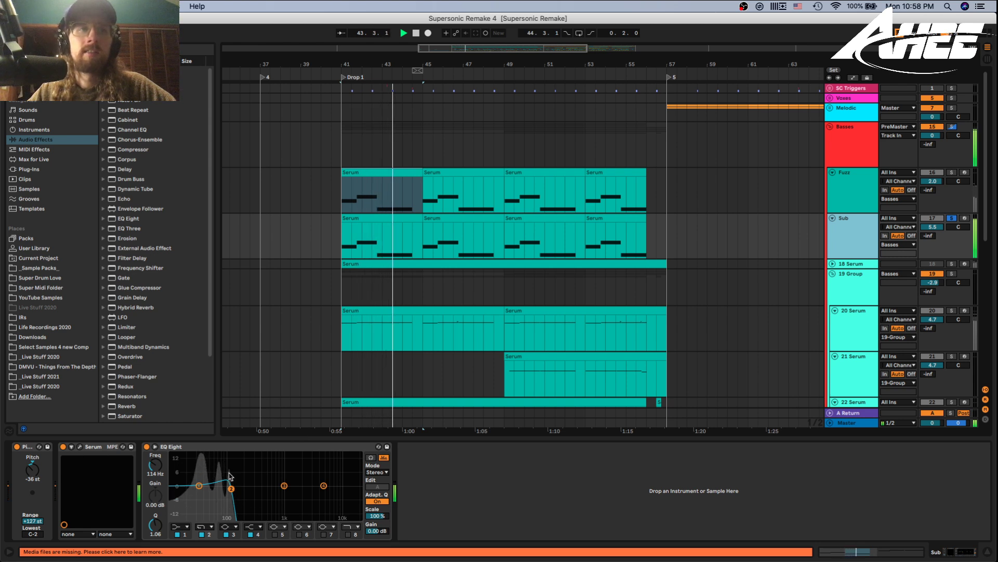
key(space)
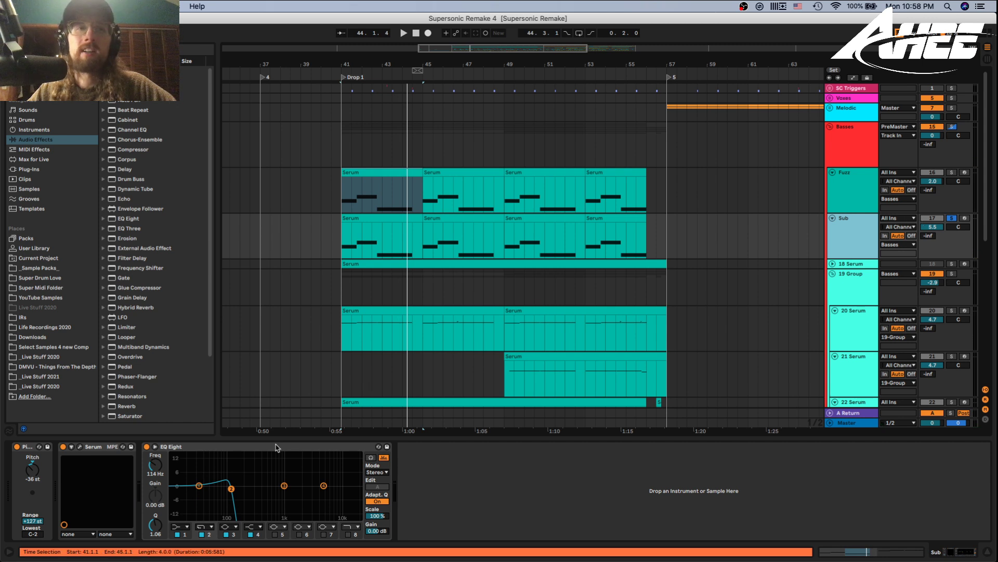
key(space)
key(space)
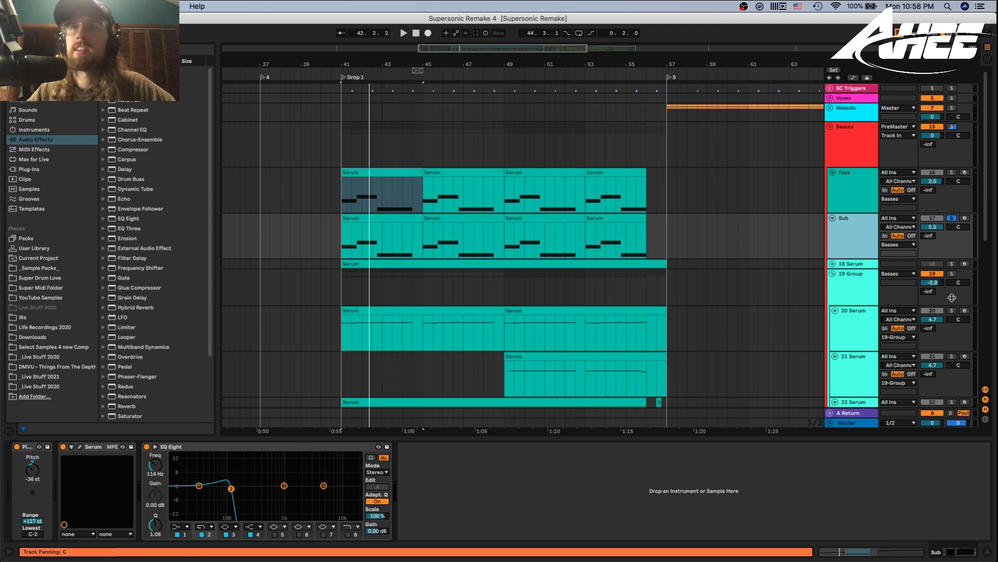
scroll(383, 140, down, 3)
double_click(384, 125)
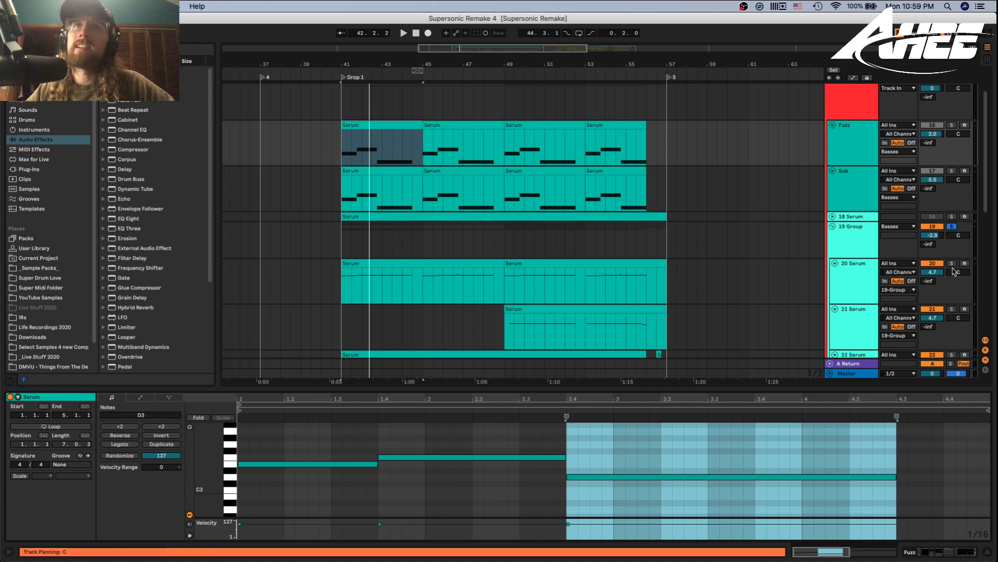
Solo the 20 Serum track inside 19 Group, show its device chain and play it.
scroll(951, 271, down, 3)
scroll(952, 271, down, 2)
click(952, 200)
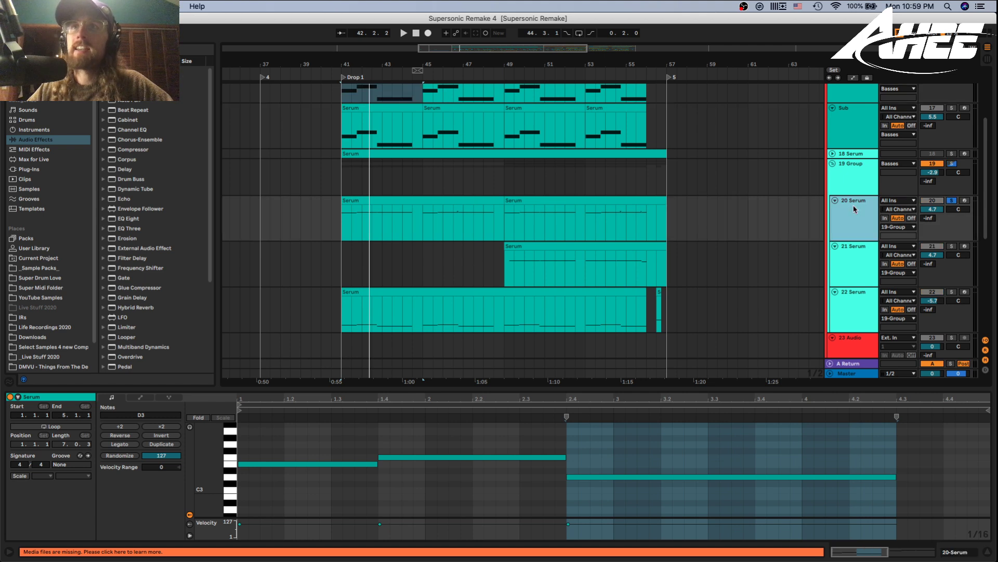
key(space)
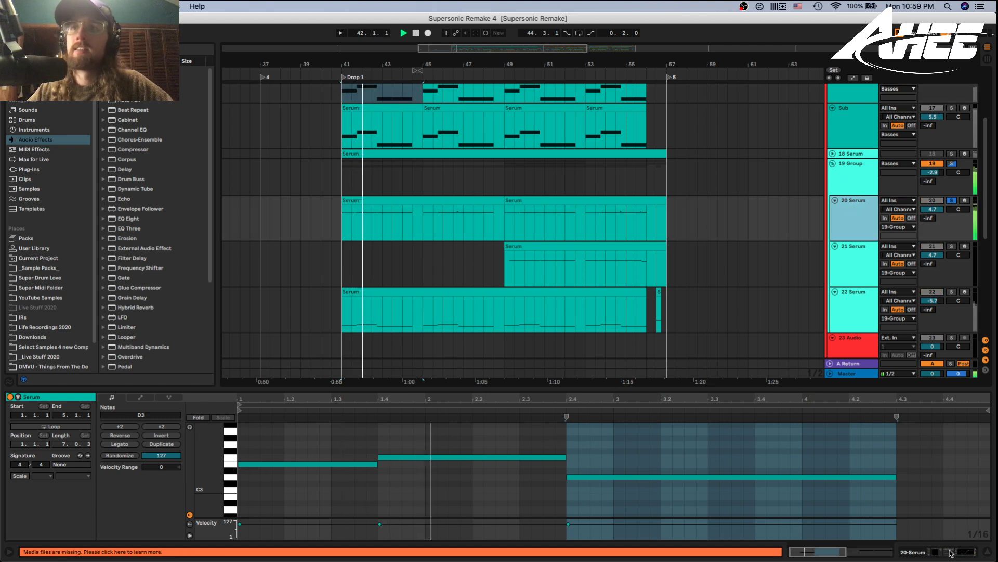
click(870, 195)
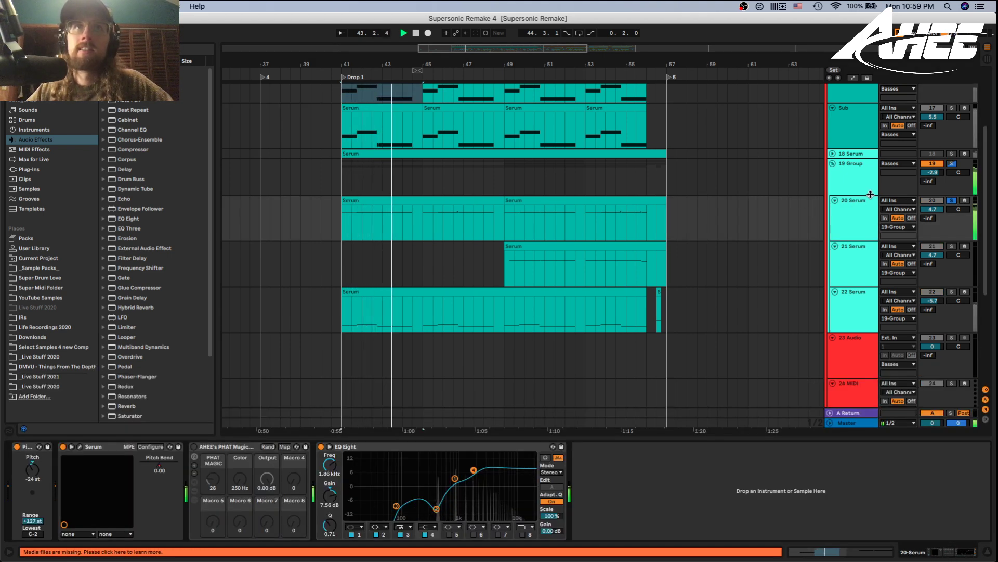
key(space)
Open the notes of the first 20 Serum clip and play that track with Fuzz and Sub also soloed.
scroll(936, 167, up, 1)
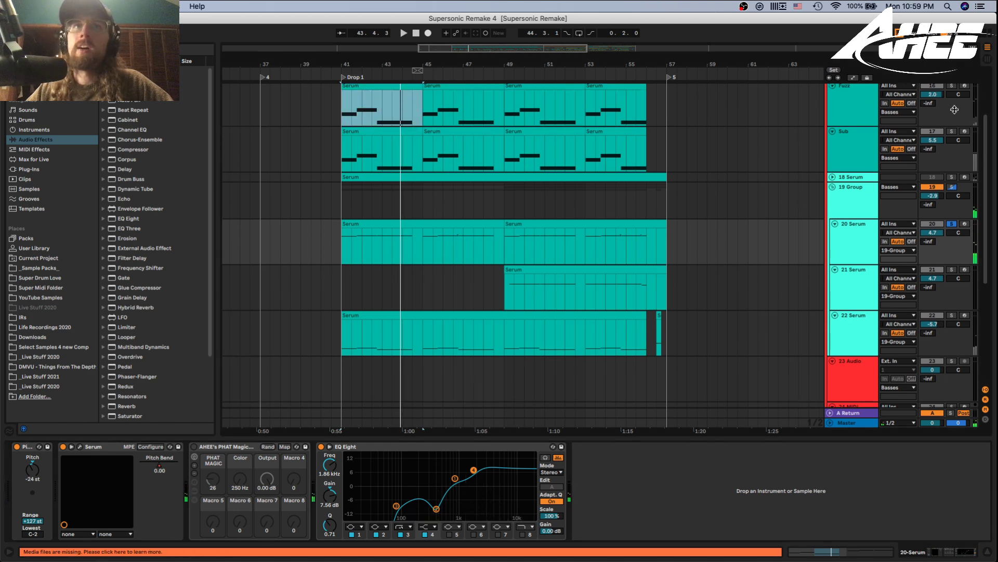
click(377, 224)
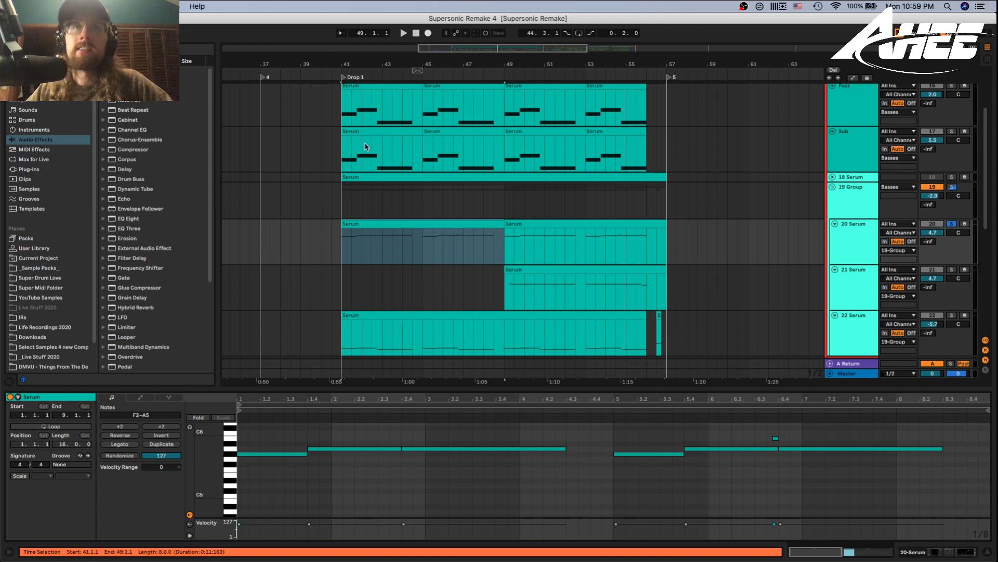
click(952, 132)
key(space)
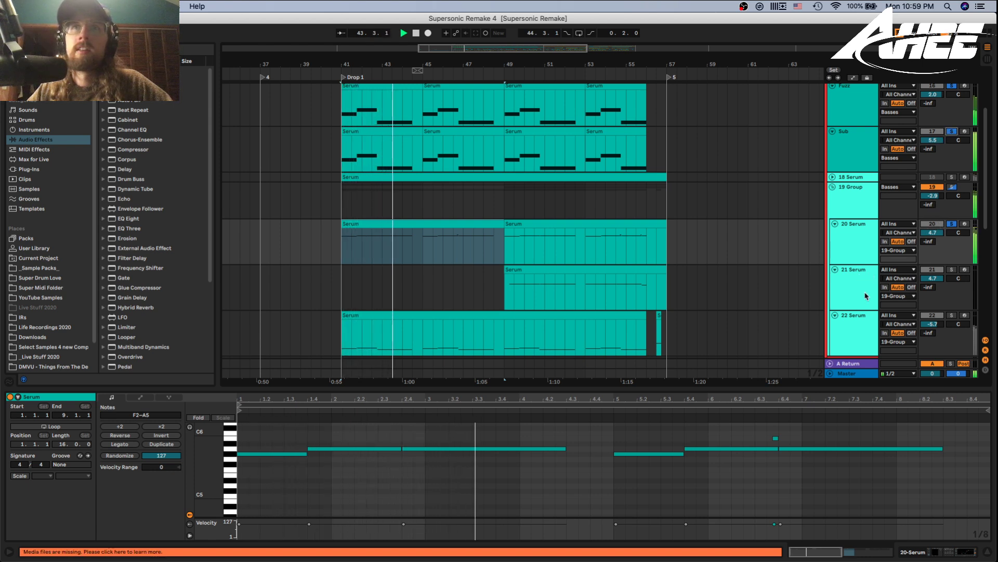
Solo only the 22 Serum track within 19 Group, play it from 41.1.1 and stop playback.
click(951, 315)
key(space)
key(space)
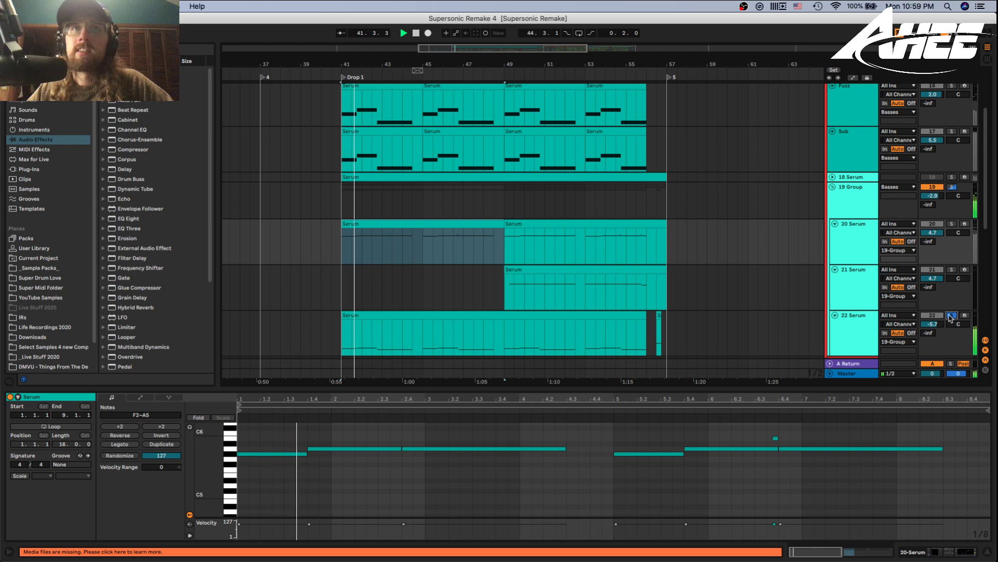
key(space)
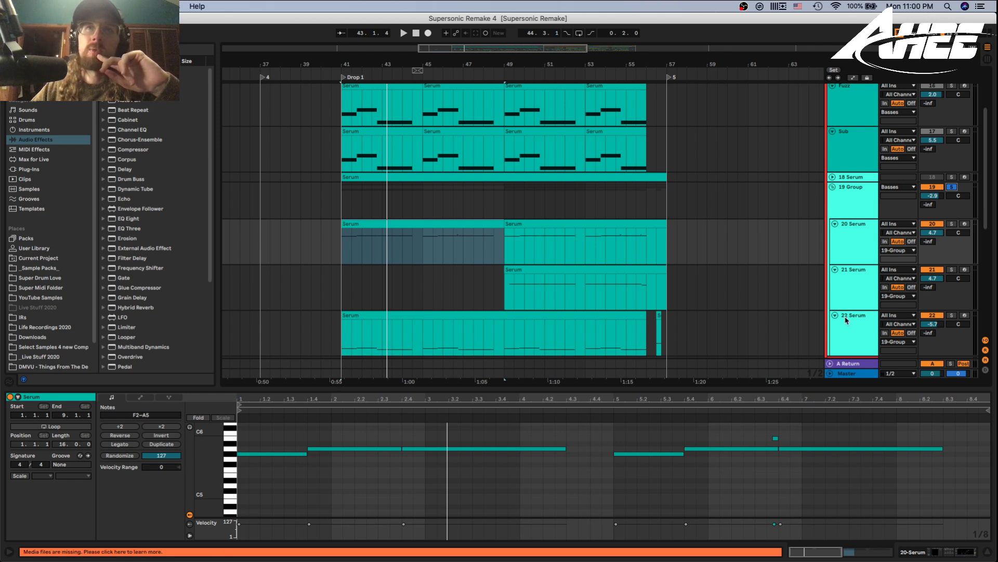
scroll(400, 306, down, 1)
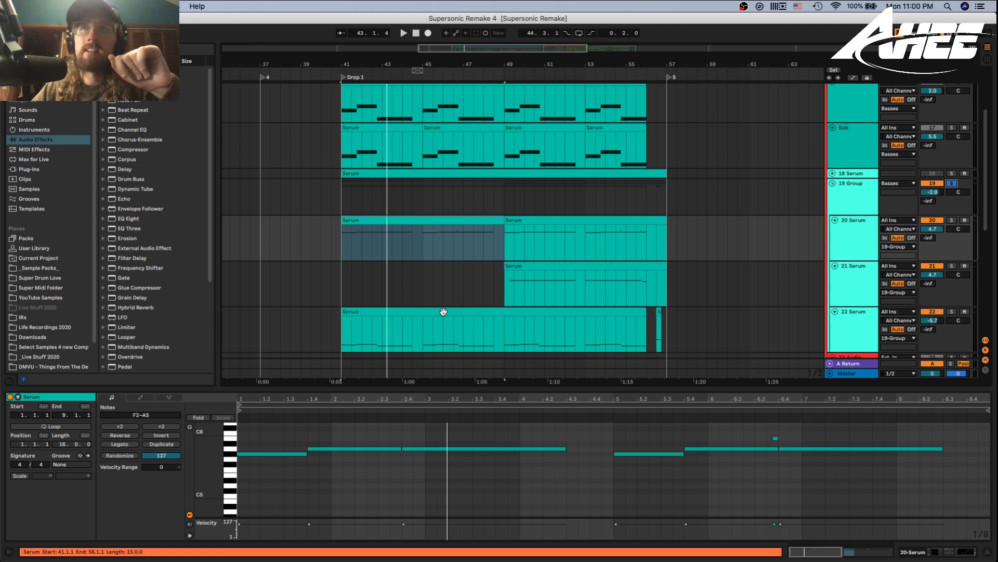
click(858, 201)
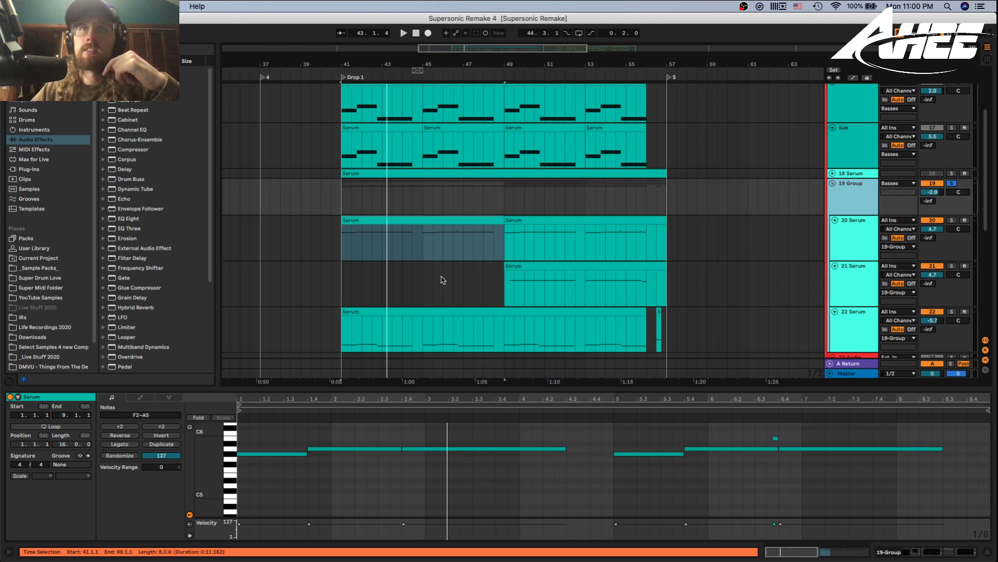
key(shift+Tab)
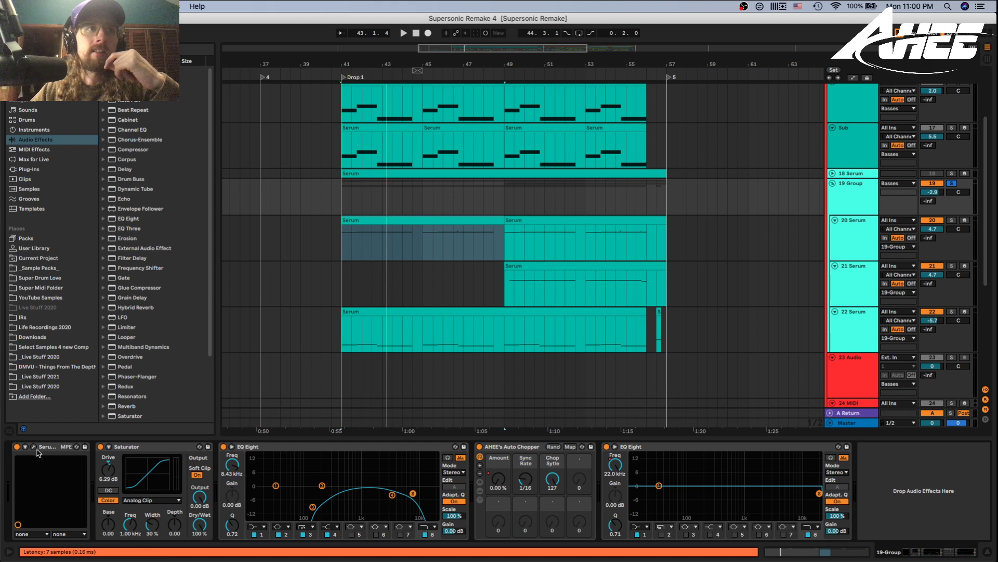
click(433, 249)
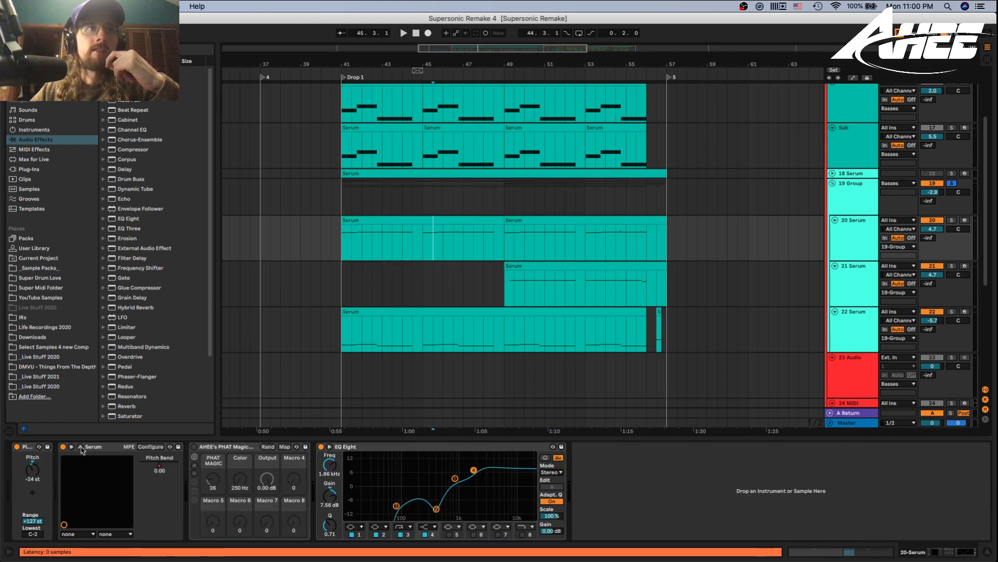
click(80, 447)
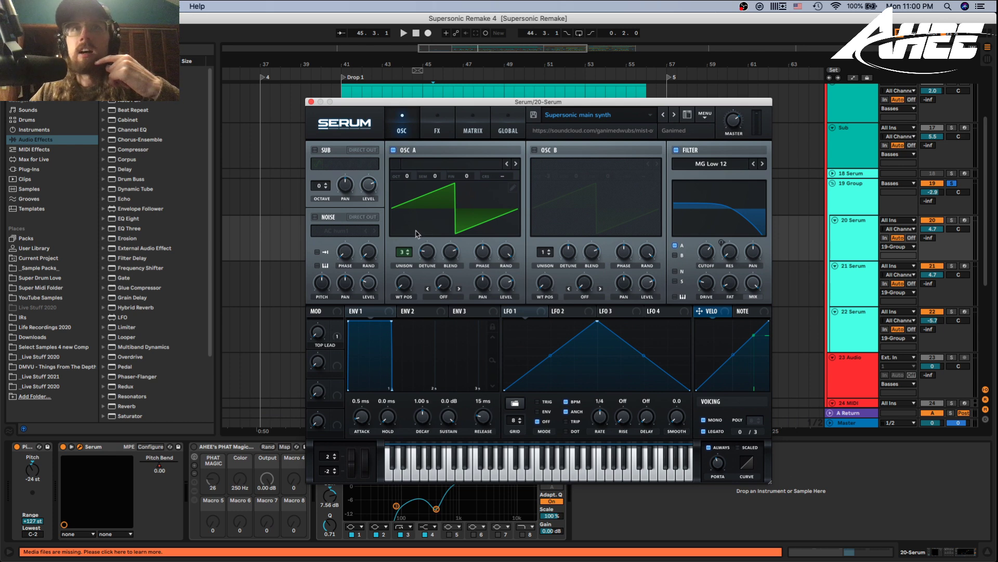
click(434, 125)
click(400, 125)
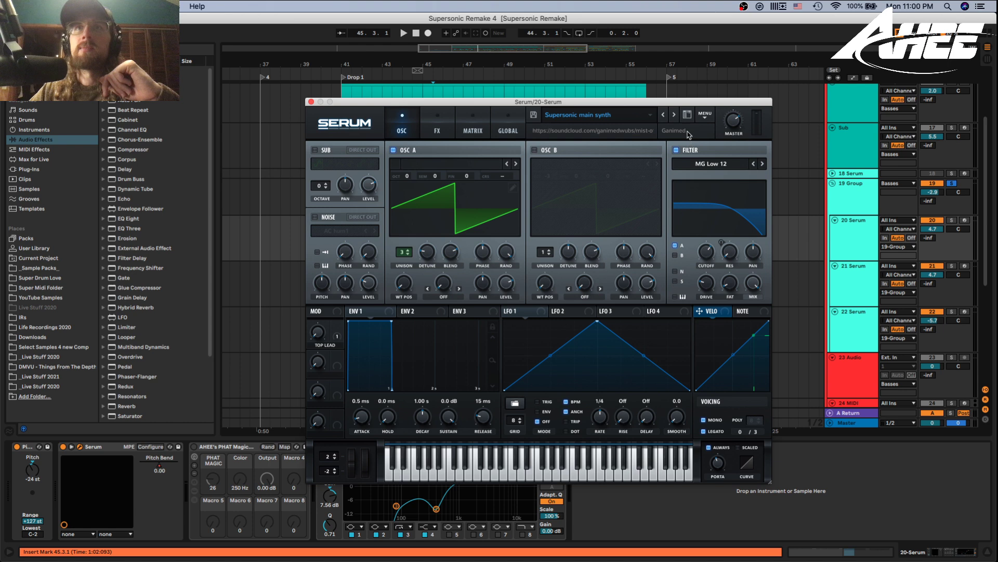
key(super+alt+p)
Turn off Phaser and Distortion in the 19 Group's Serum FX, play the group, turn each back on and close the plug-in.
click(859, 195)
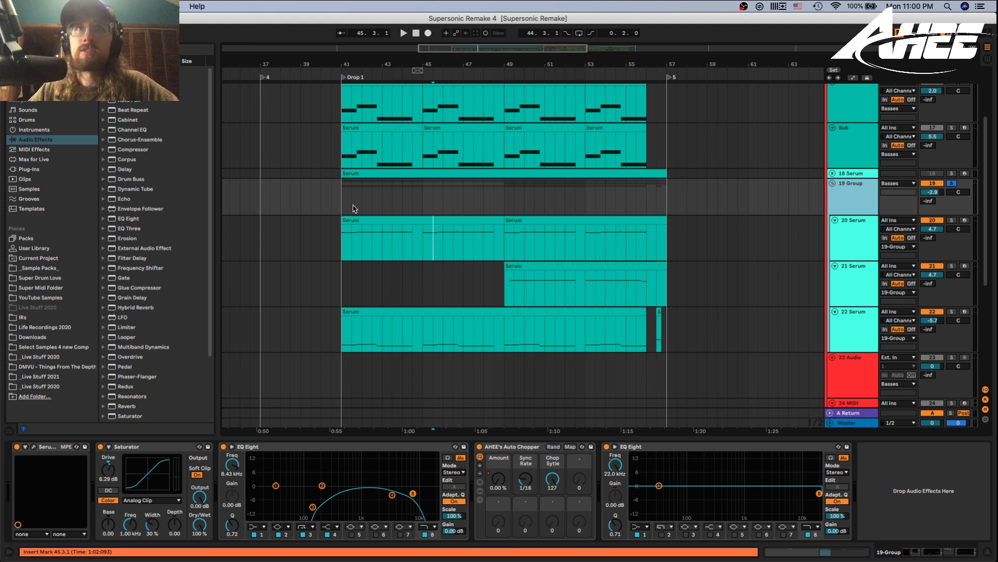
click(34, 447)
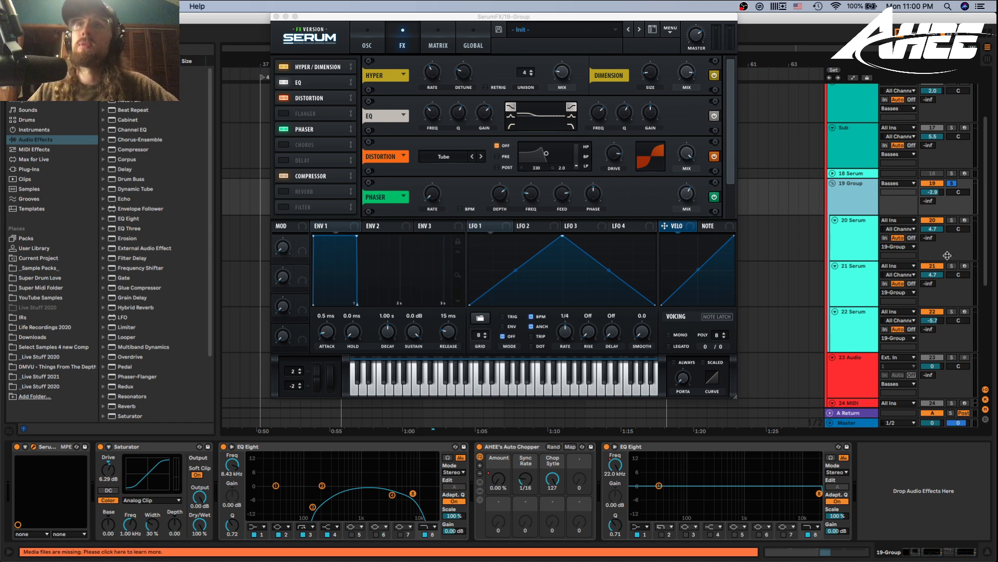
click(284, 129)
click(284, 98)
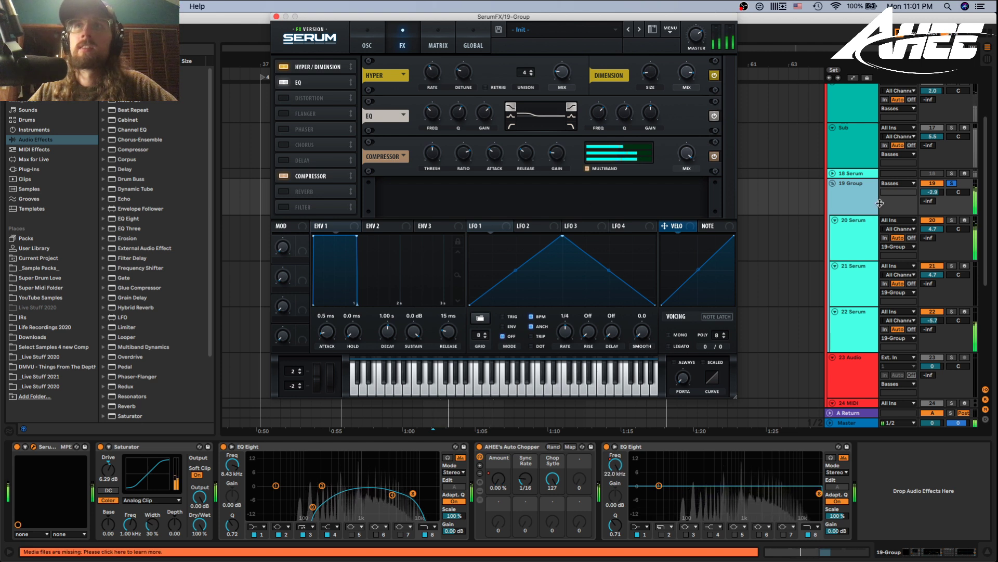
click(283, 98)
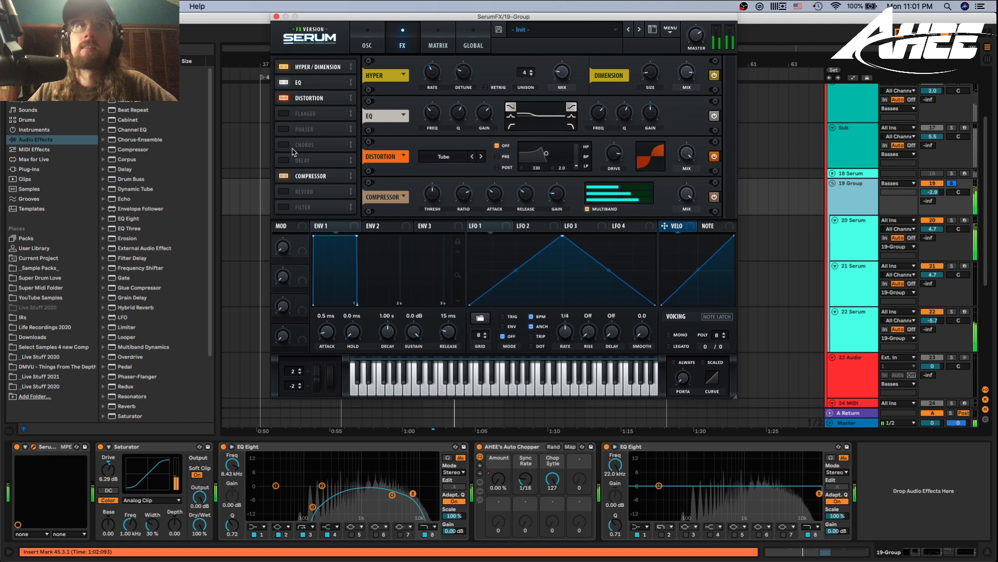
click(283, 129)
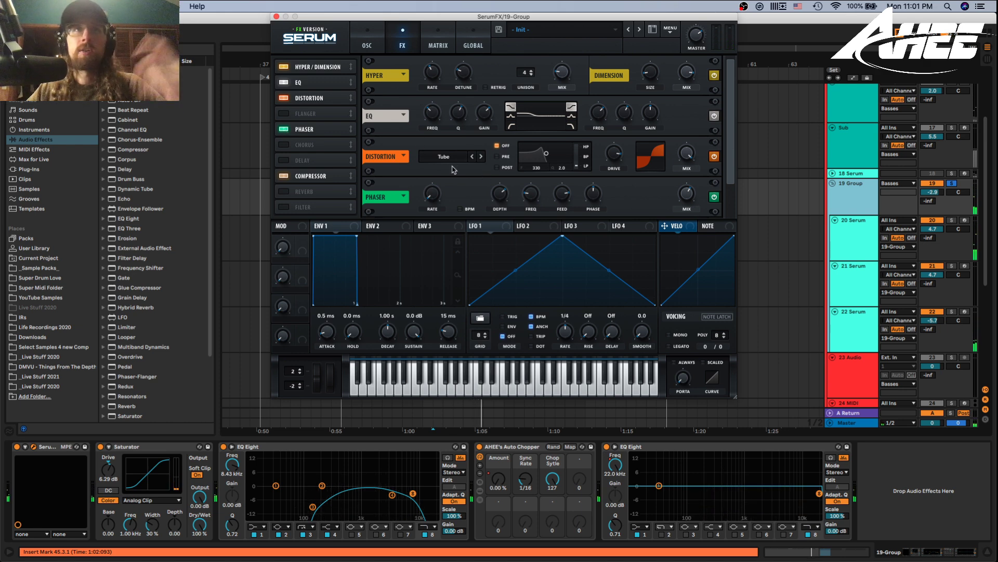
click(365, 39)
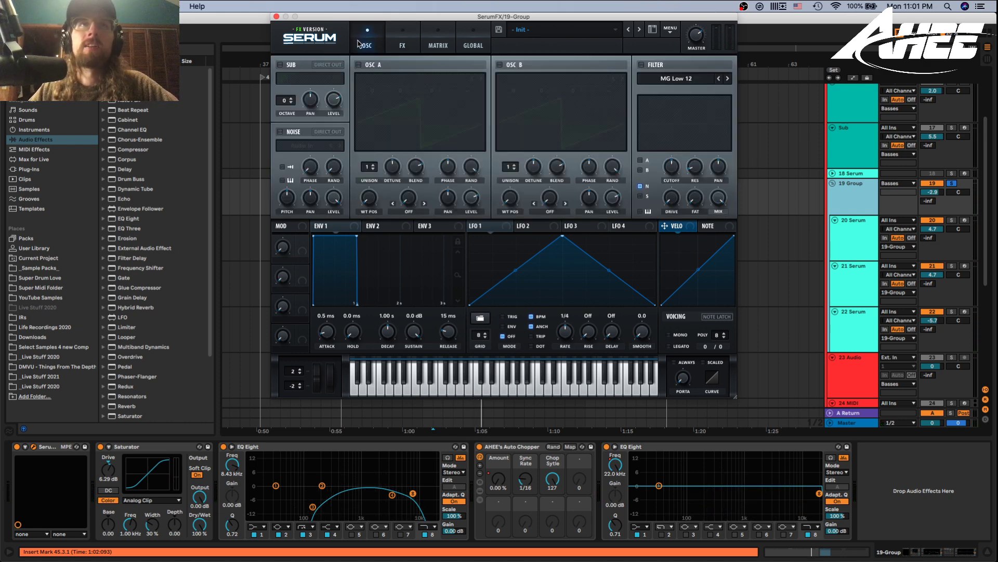
click(276, 17)
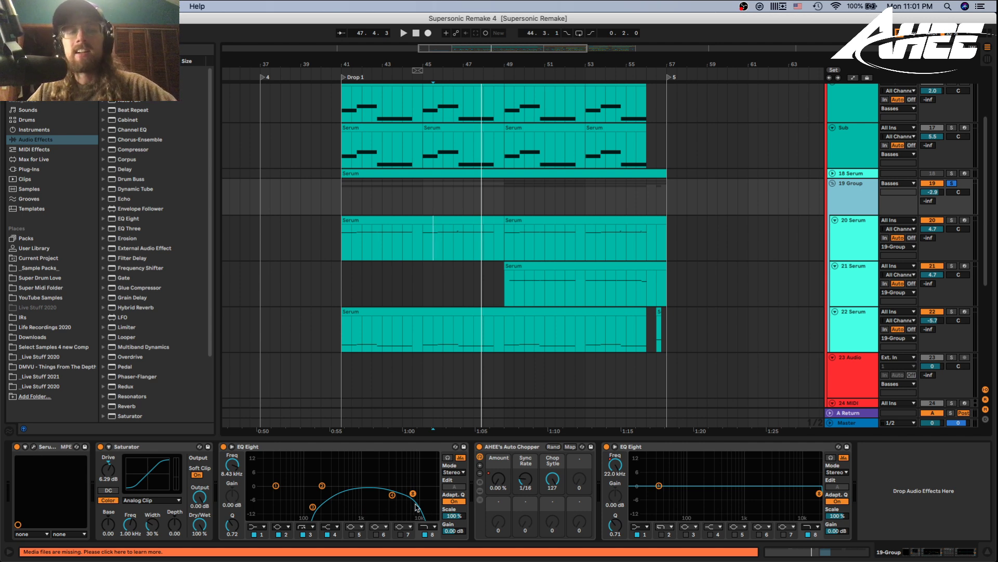
Play the soloed 19 Group with band 8 of its first EQ Eight off, turn the band back on, replay and unsolo the group.
click(425, 534)
key(space)
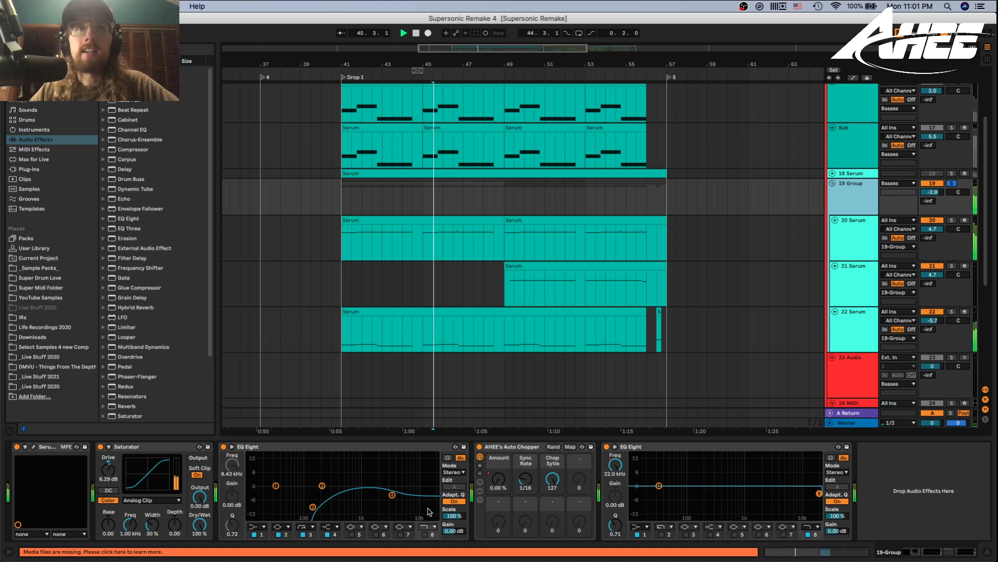
click(412, 234)
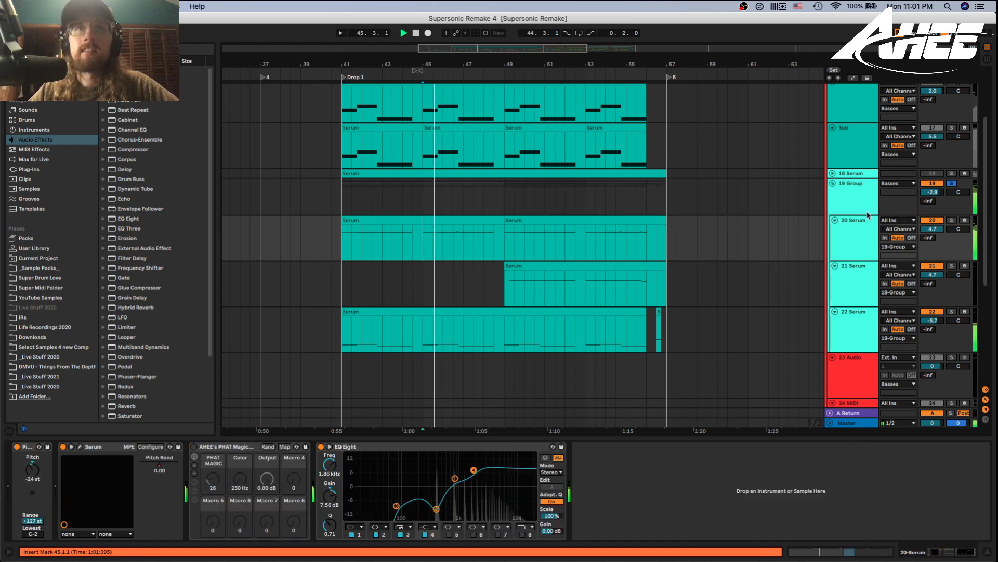
click(853, 187)
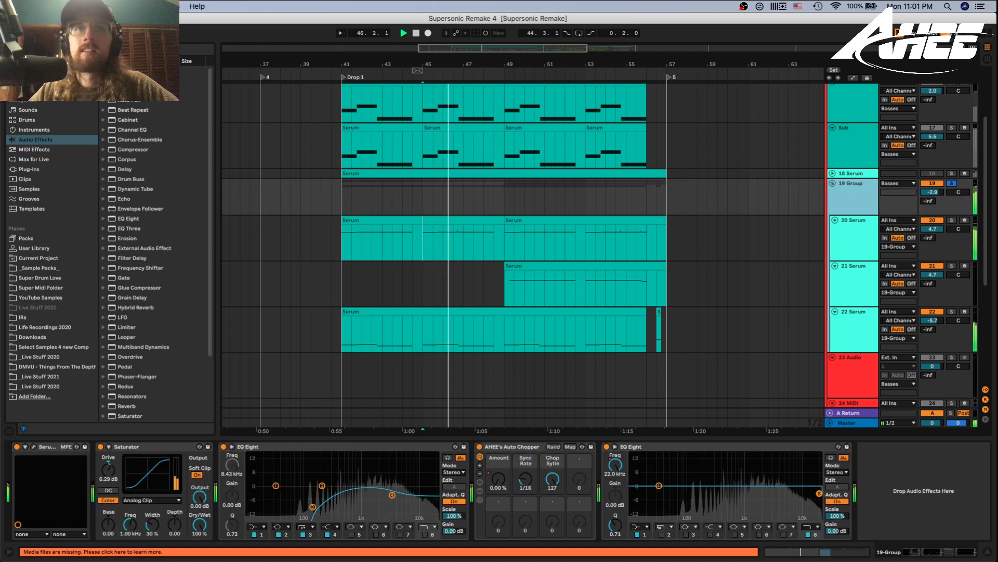
click(425, 534)
key(space)
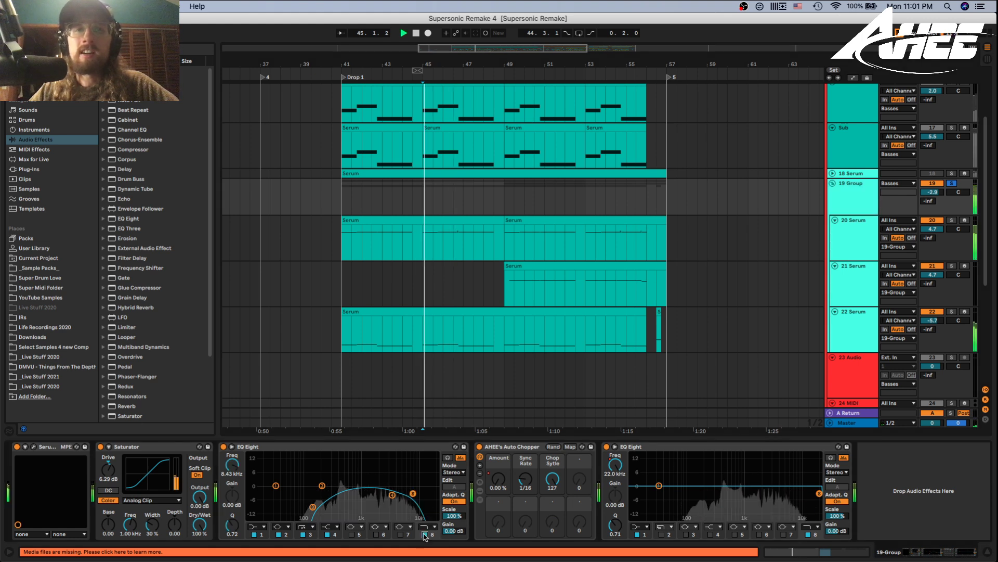
key(space)
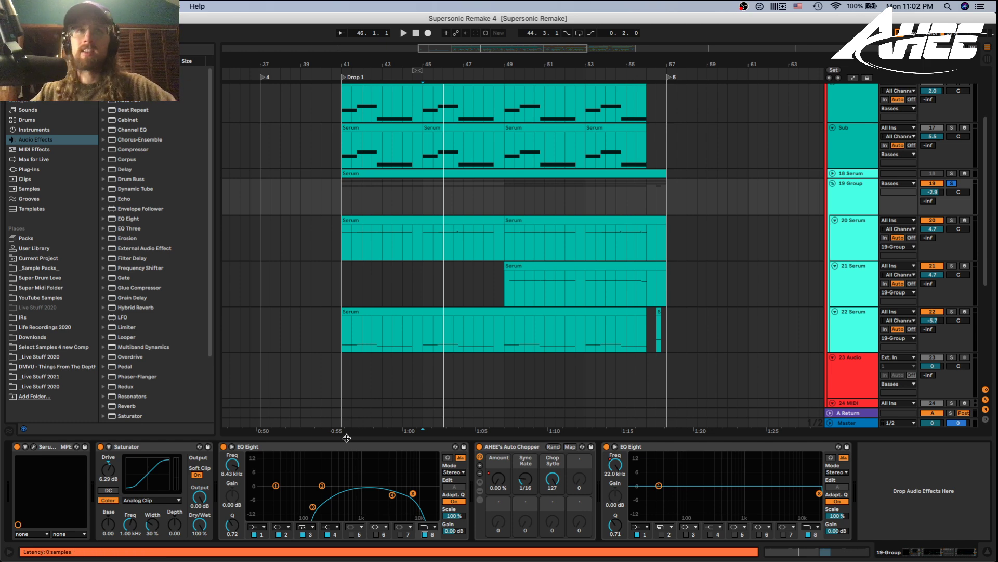
click(952, 183)
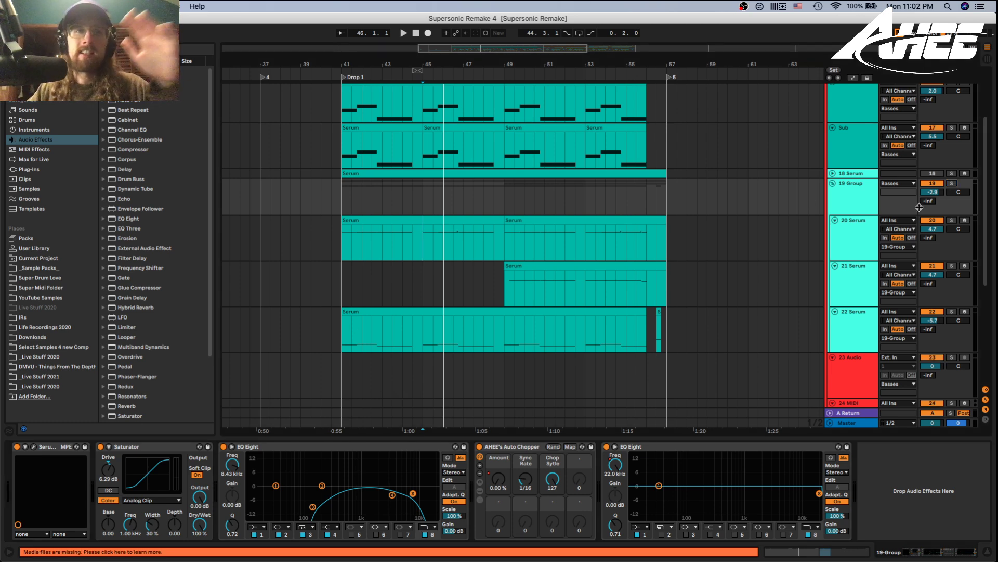
Open the 21 Serum clip and examine its notes in the piano roll.
scroll(417, 196, up, 3)
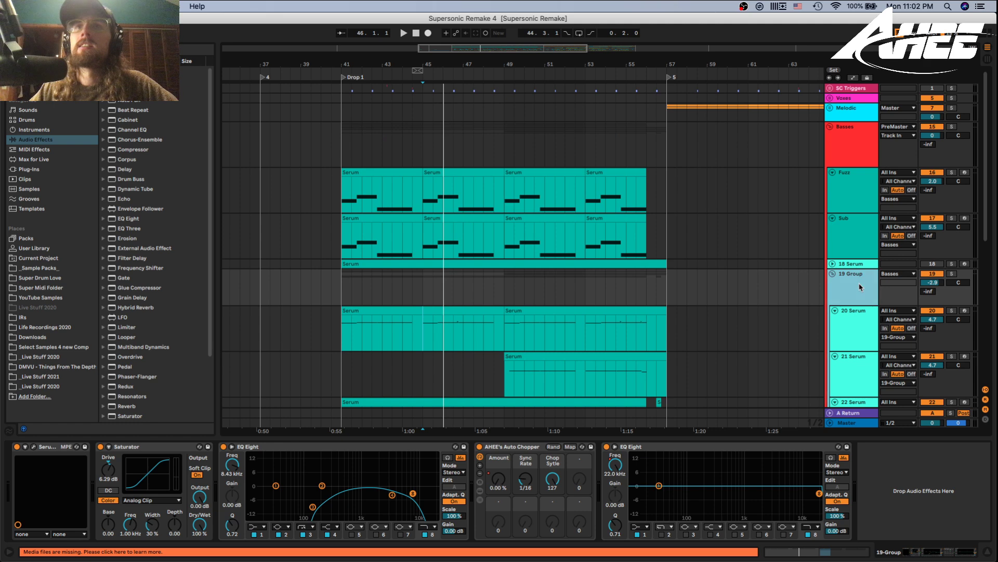
scroll(671, 308, down, 3)
click(522, 266)
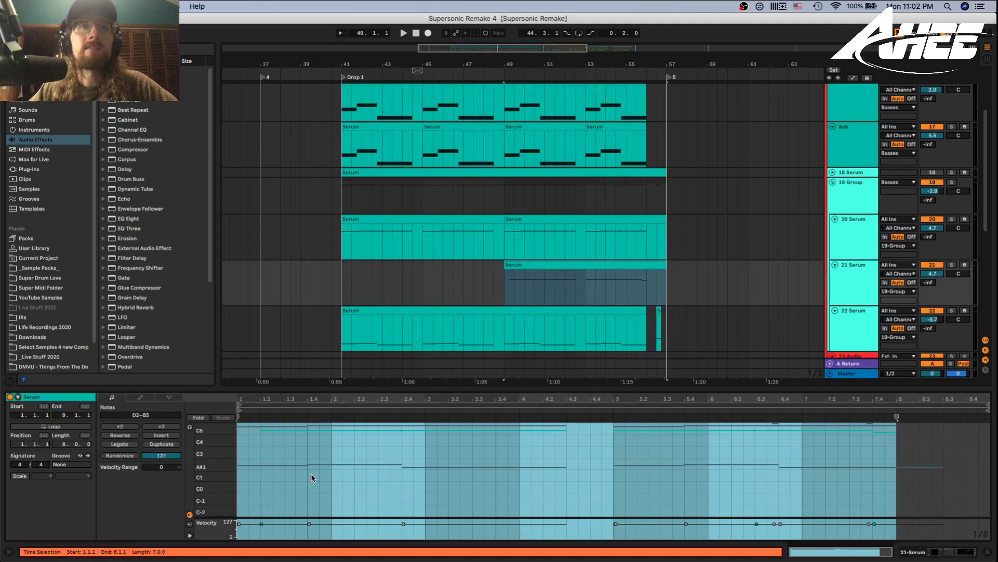
click(510, 292)
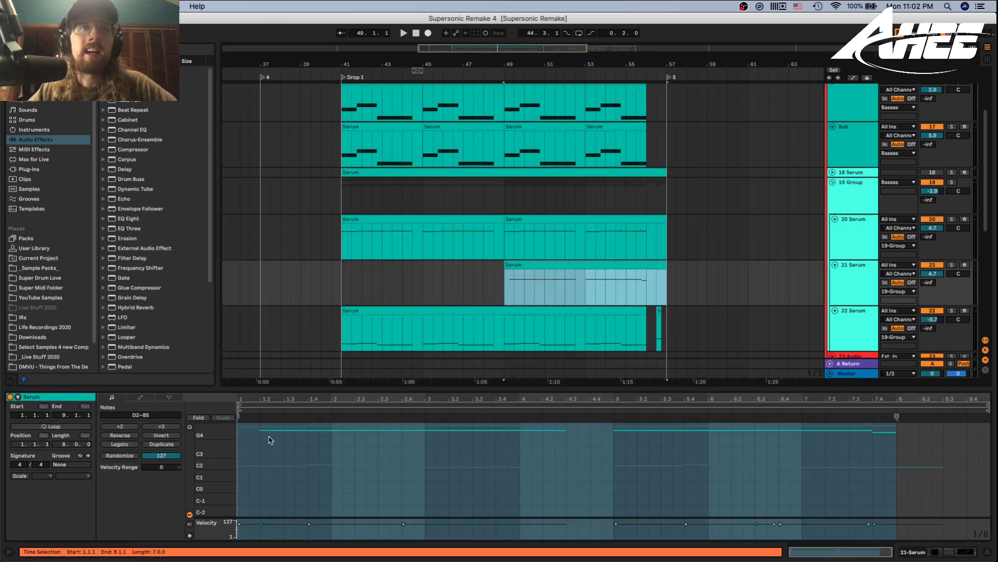
scroll(216, 466, up, 3)
click(295, 453)
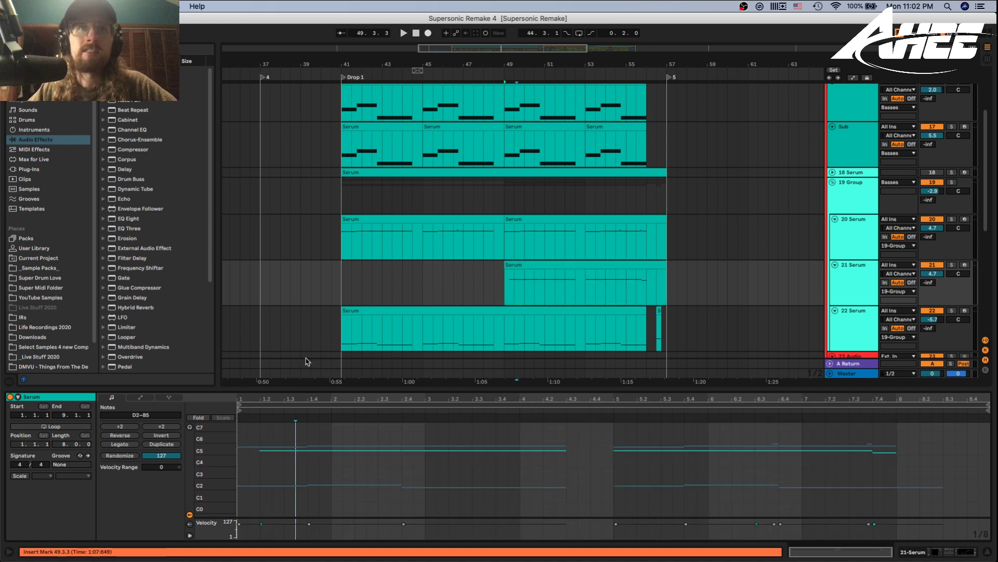
Play the soloed 19 Group from 49.1.1 and compare the notes of the 20, 21 and 22 Serum clips.
click(498, 254)
key(space)
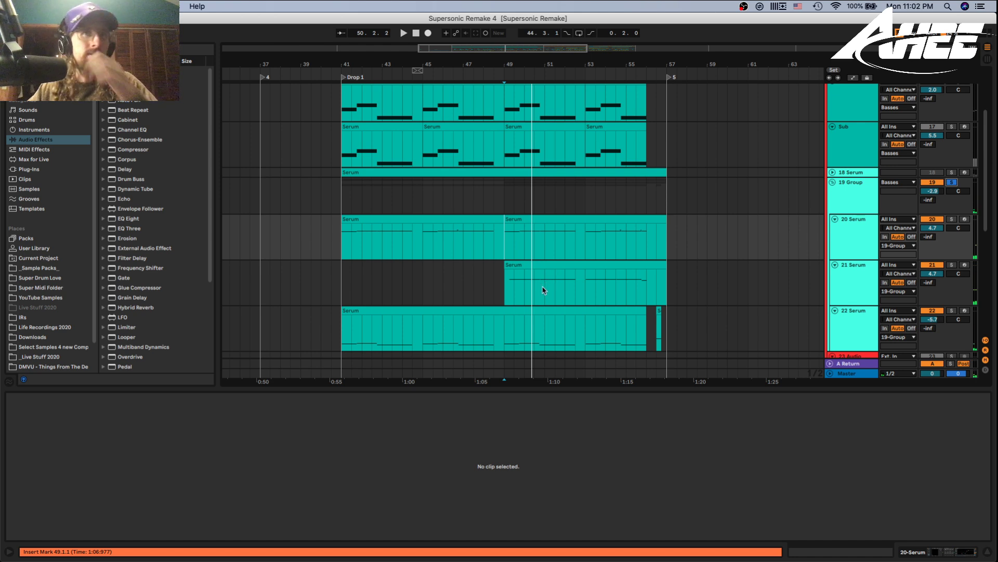
click(528, 266)
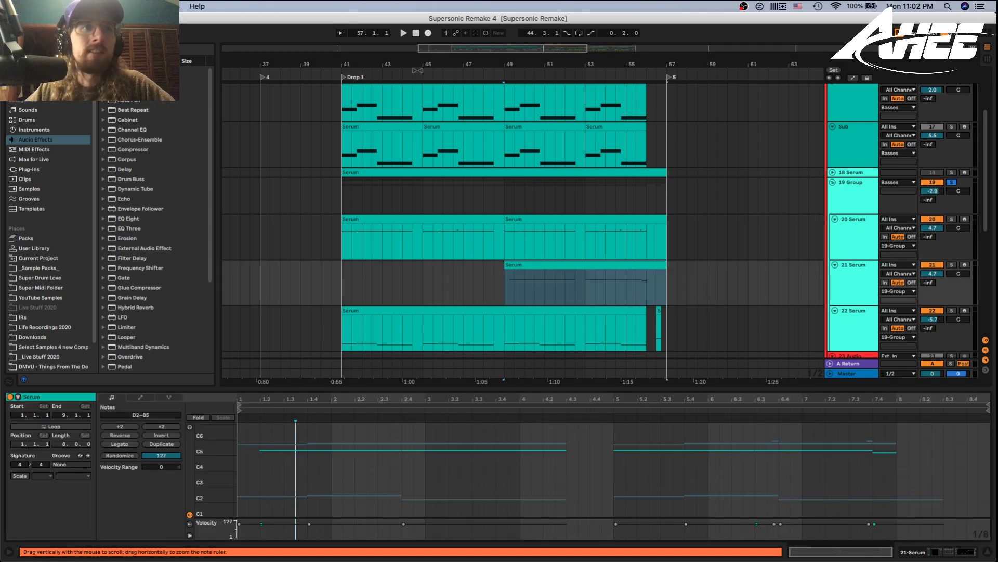
click(520, 218)
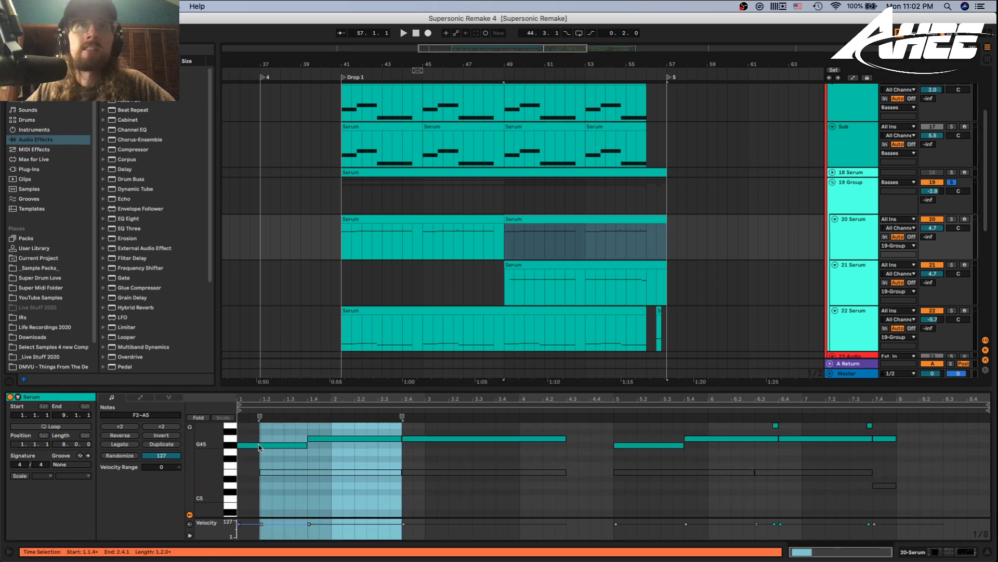
click(553, 312)
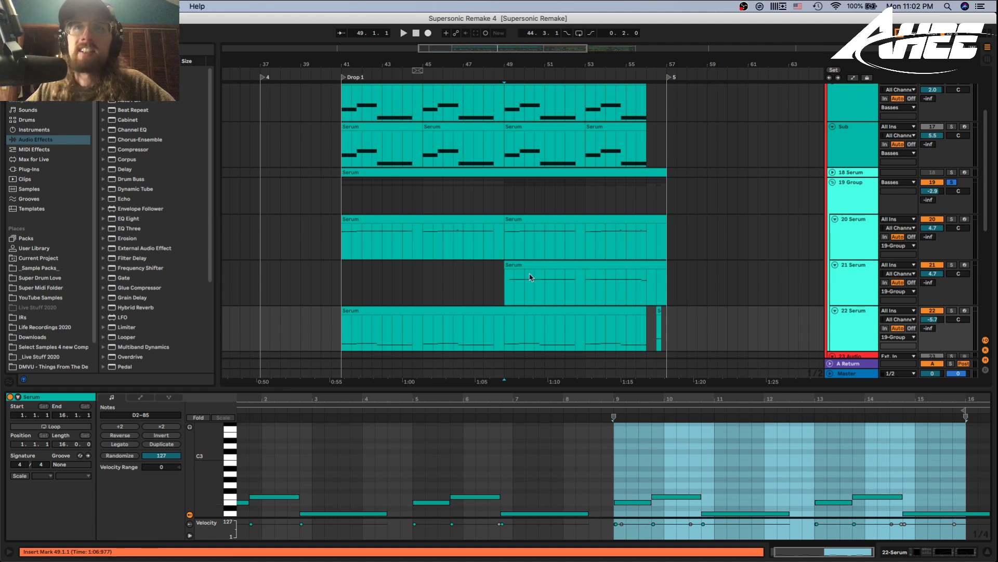
click(535, 219)
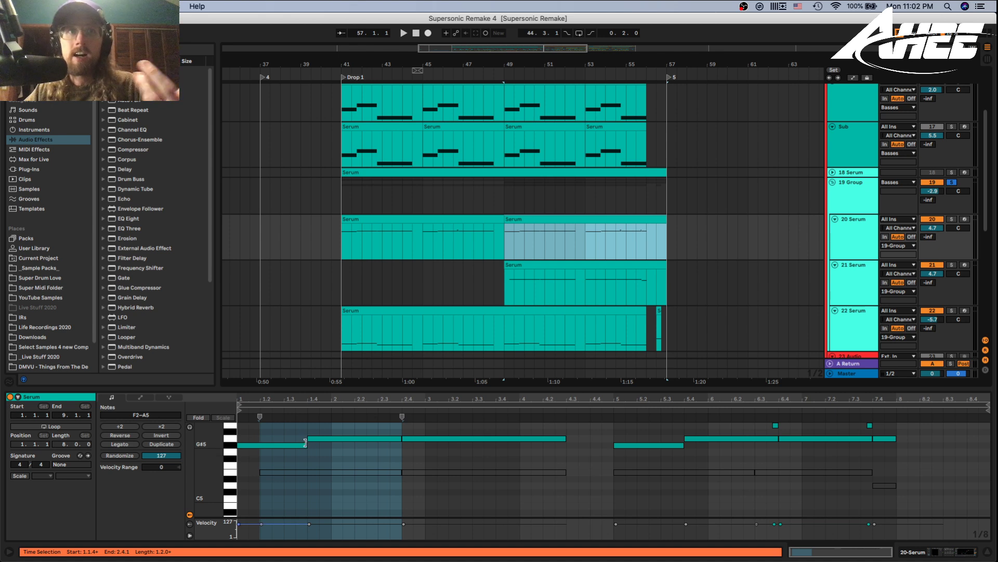
Play the soloed 19 Group twice from 49.1.1 and stop playback.
click(504, 207)
key(space)
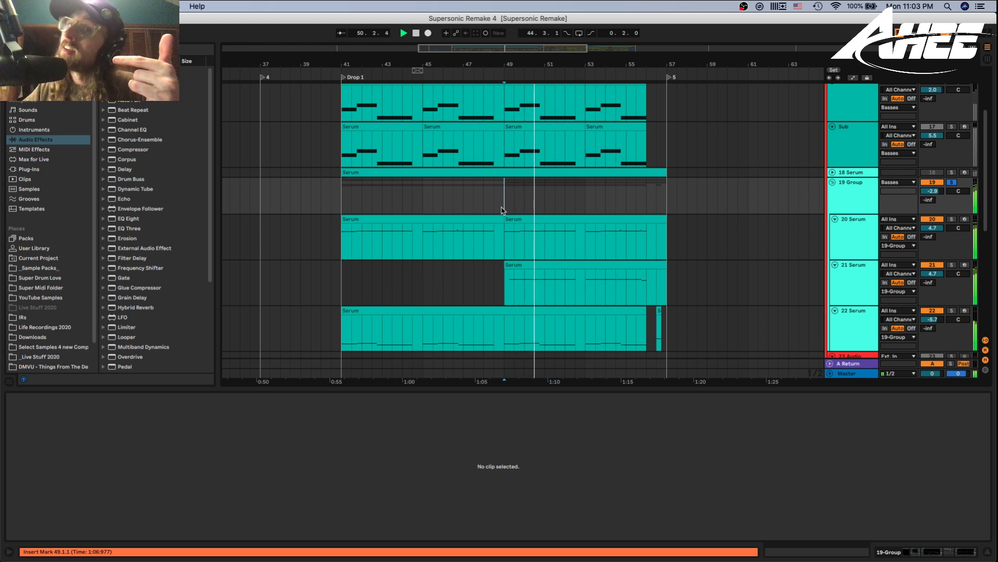
key(space)
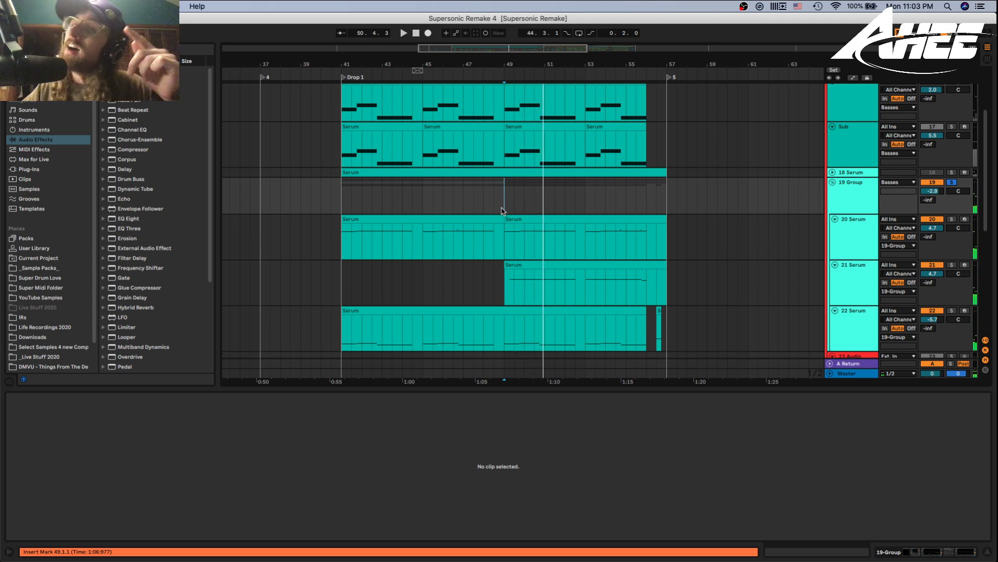
key(space)
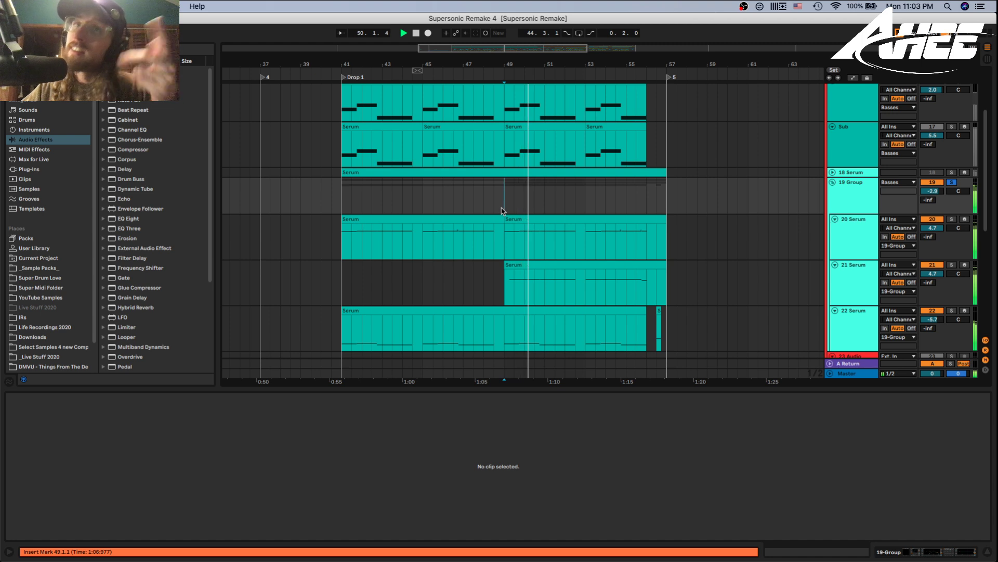
key(space)
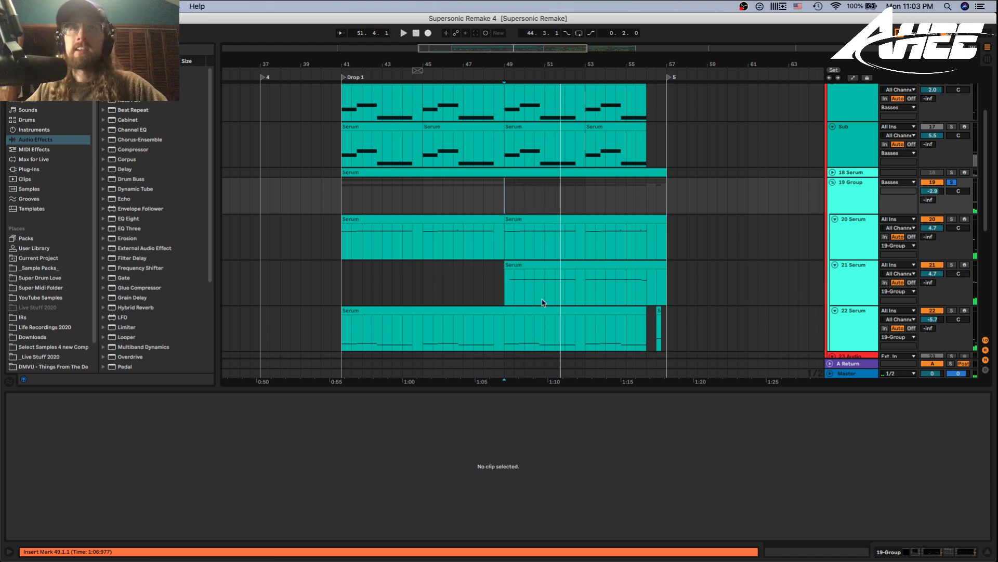
Show the automation lanes, examine the pitch bend dips on 20 and 21 Serum near 50.4.1, and play from 49.1.1.
key(a)
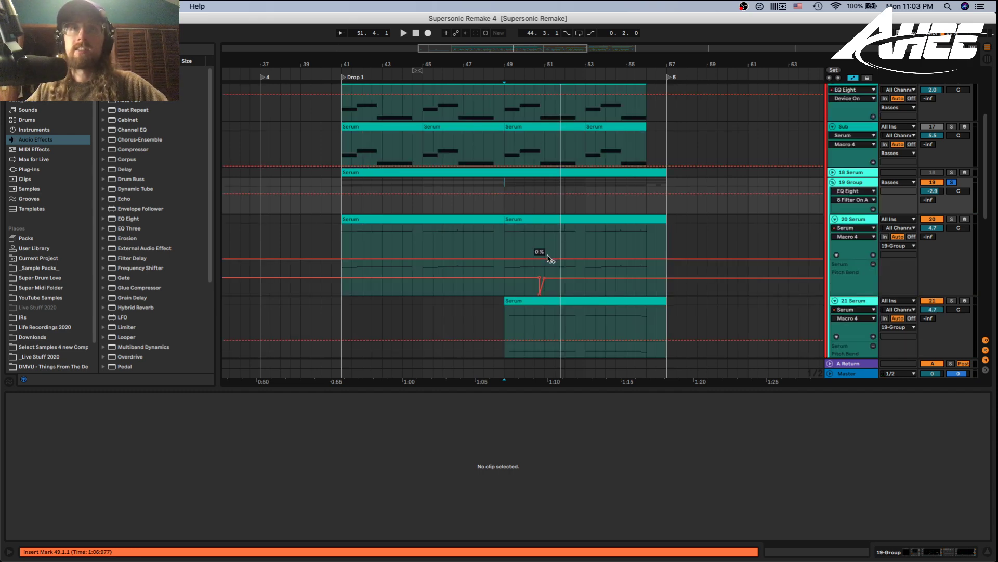
scroll(554, 260, down, 3)
scroll(530, 208, up, 1)
click(504, 124)
key(plus)
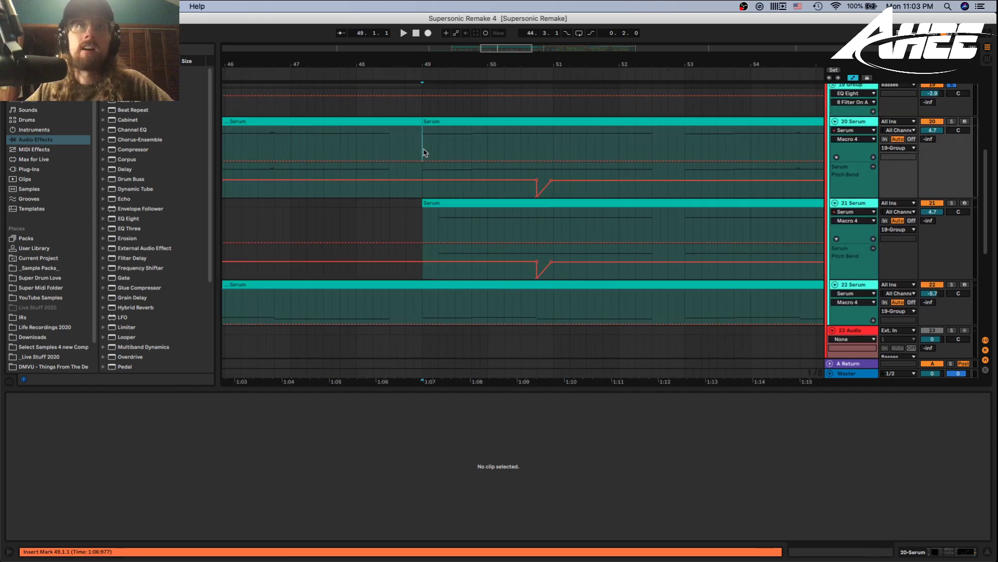
click(537, 145)
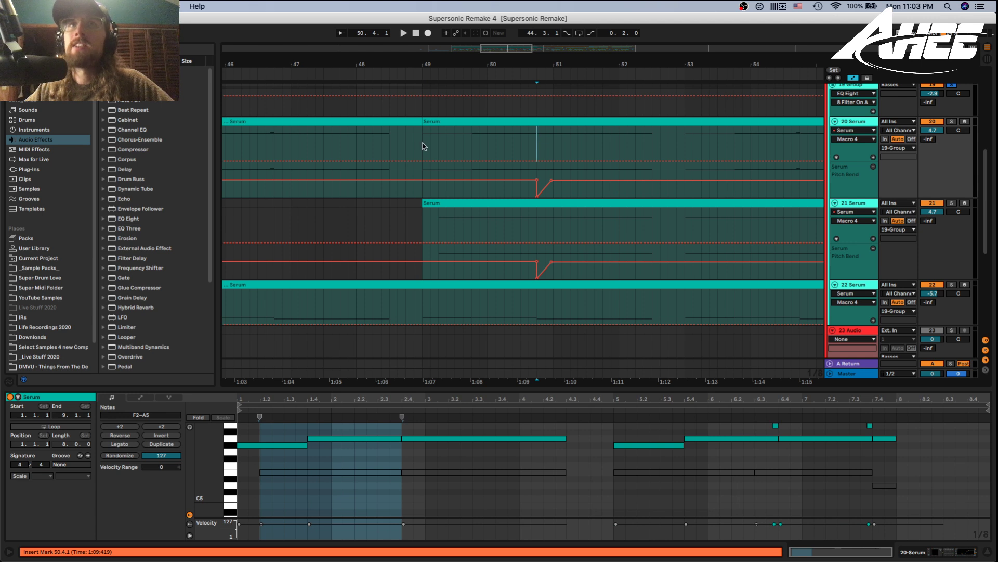
key(space)
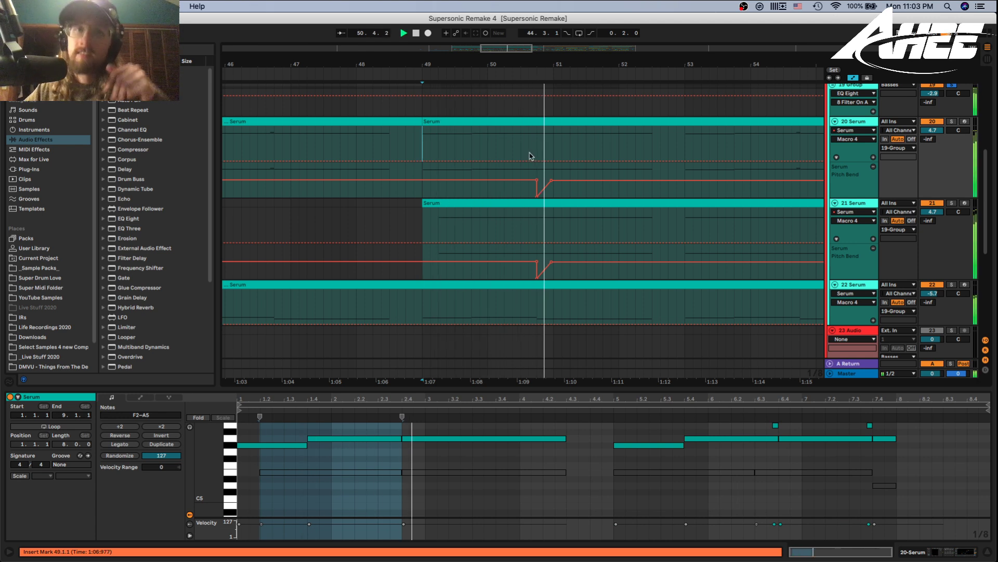
key(space)
Solo the Basses group and display its Frequency Shifter Fine automation around bar 48.
scroll(563, 69, down, 3)
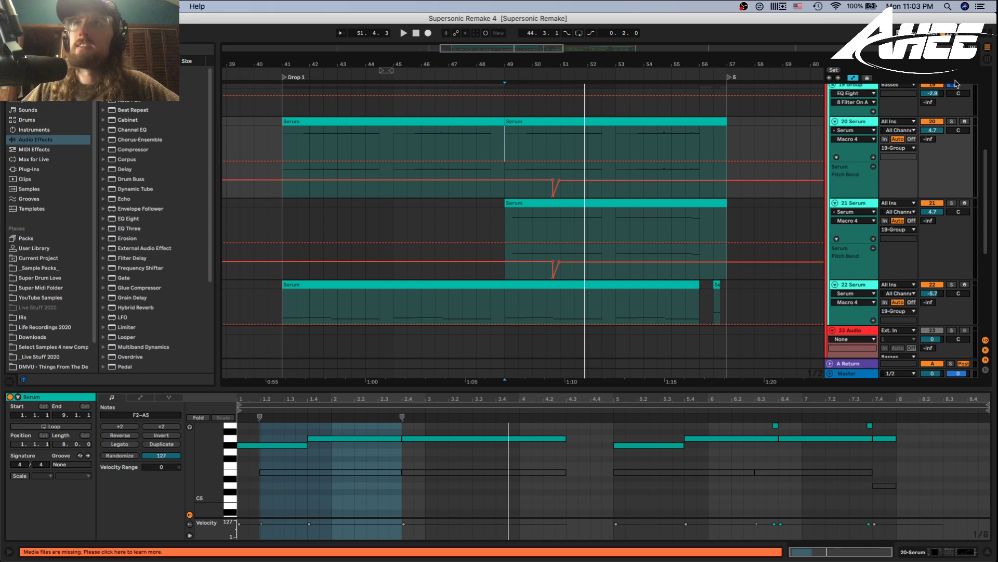
scroll(472, 131, up, 5)
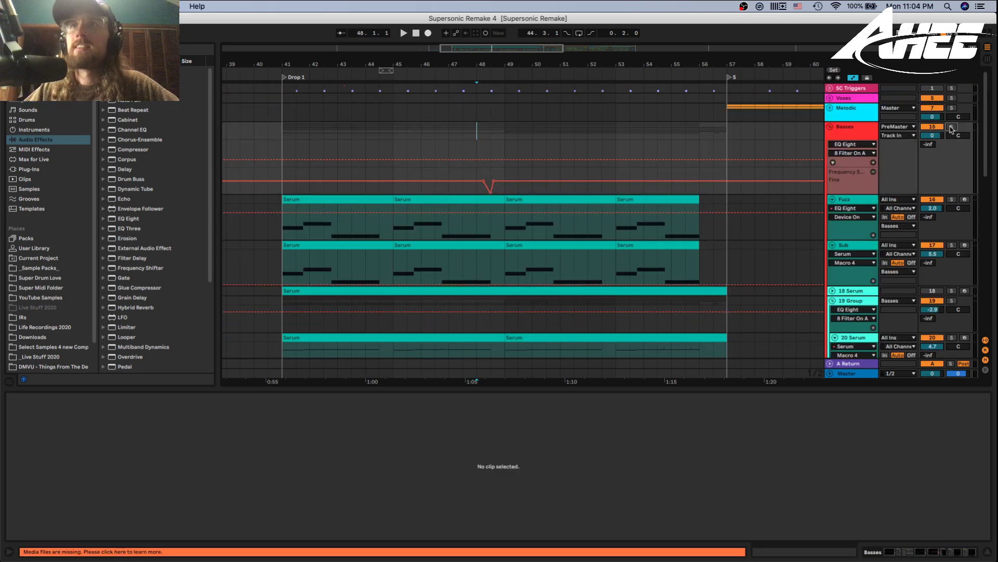
click(952, 127)
drag(490, 63, 490, 76)
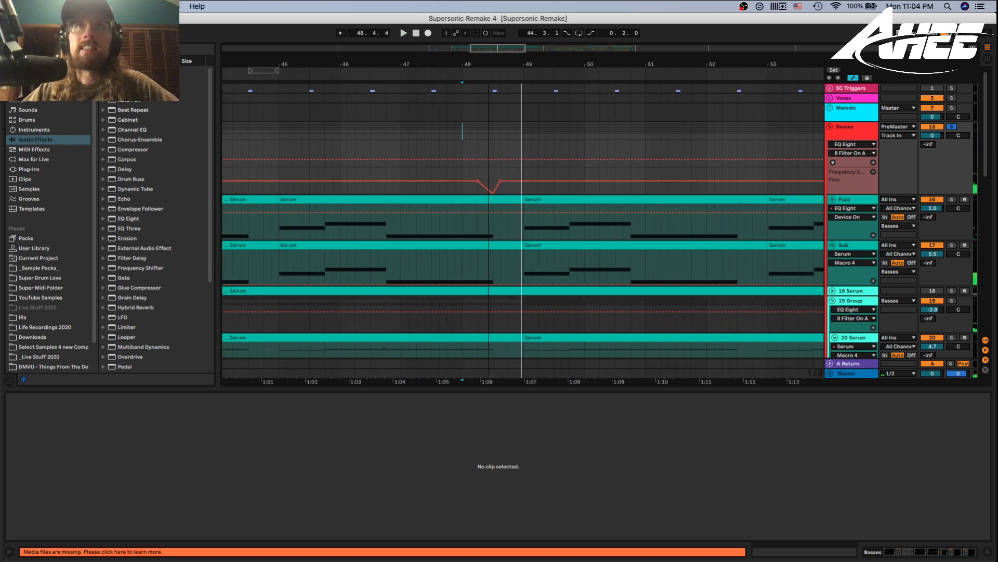
click(853, 144)
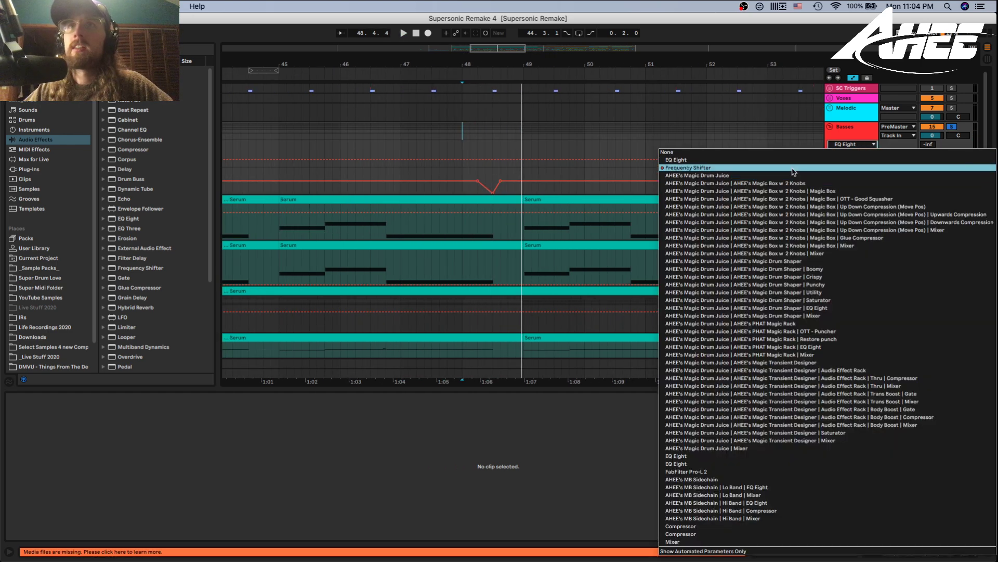
click(794, 168)
click(851, 145)
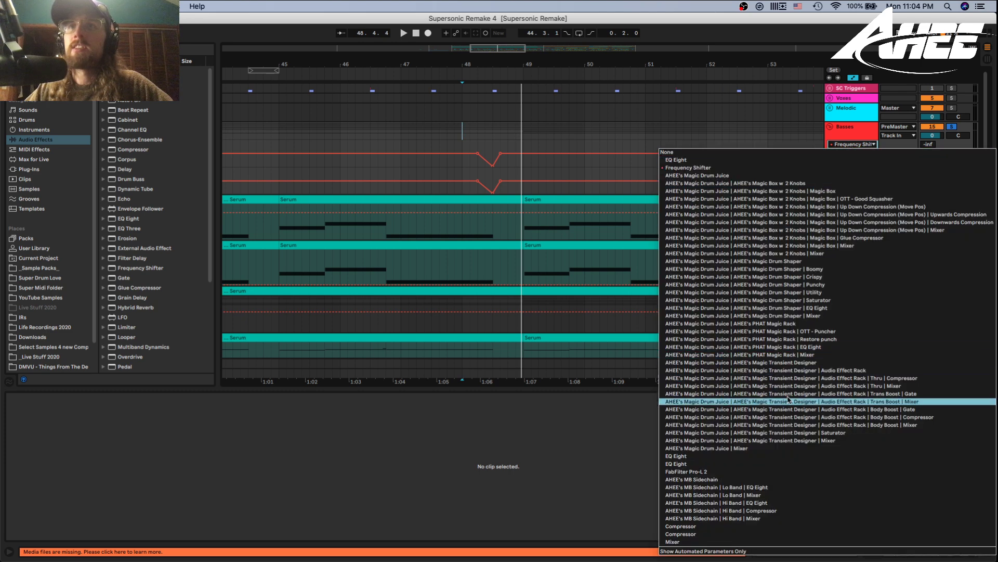
click(853, 145)
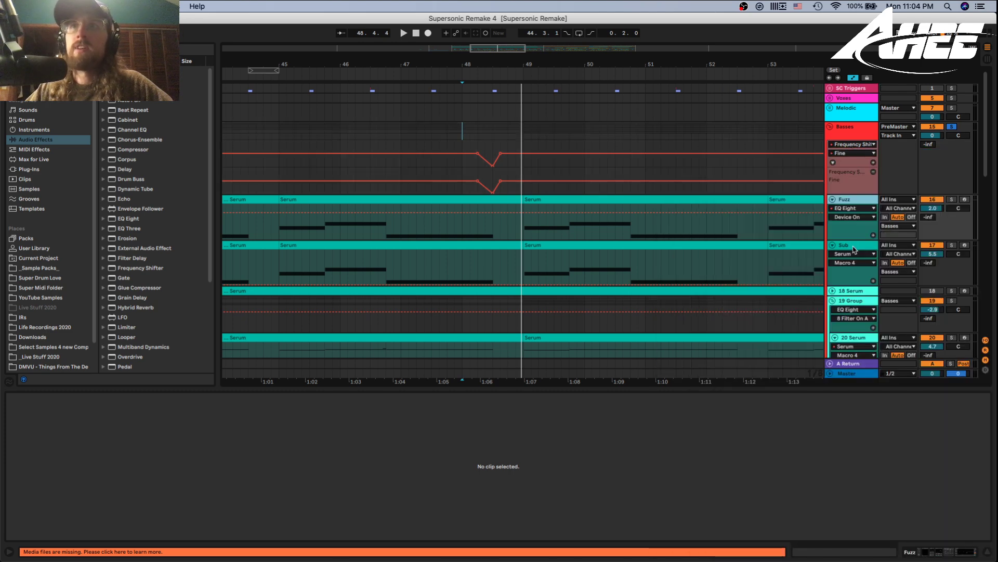
Display the Auto Chopper Amount automation on the 19 Group and play that section from 48.1.1.
click(856, 304)
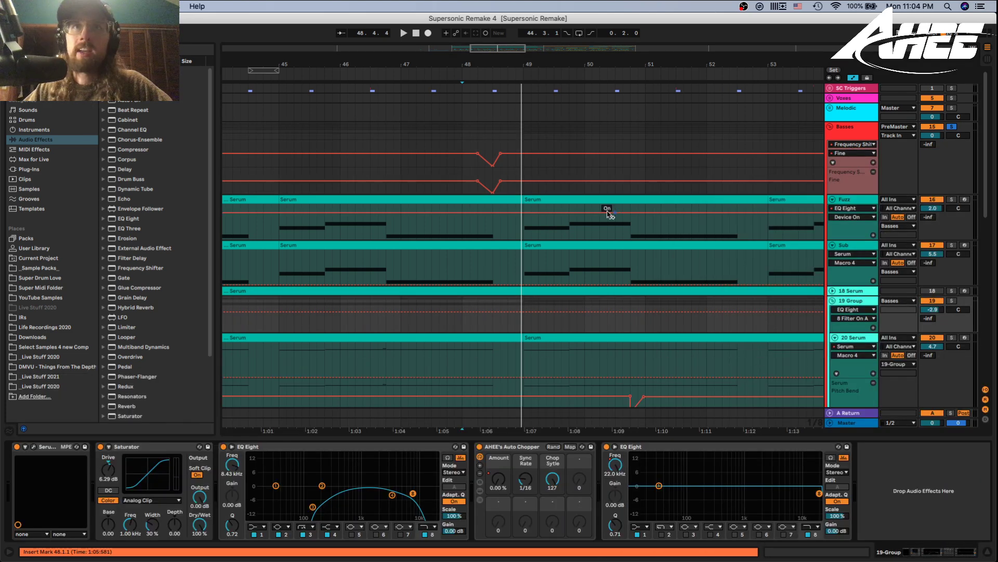
scroll(564, 307, down, 3)
click(467, 241)
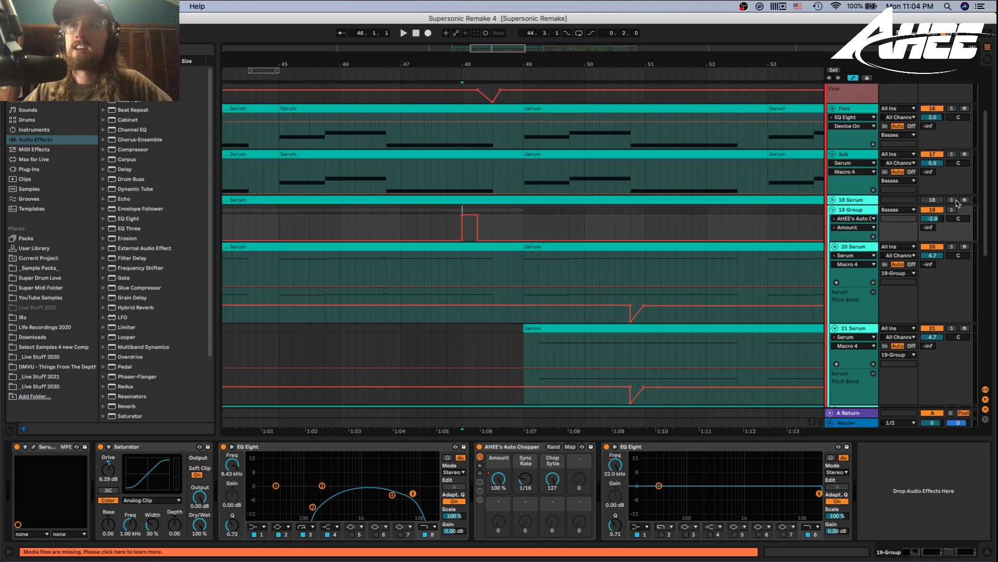
click(952, 210)
key(space)
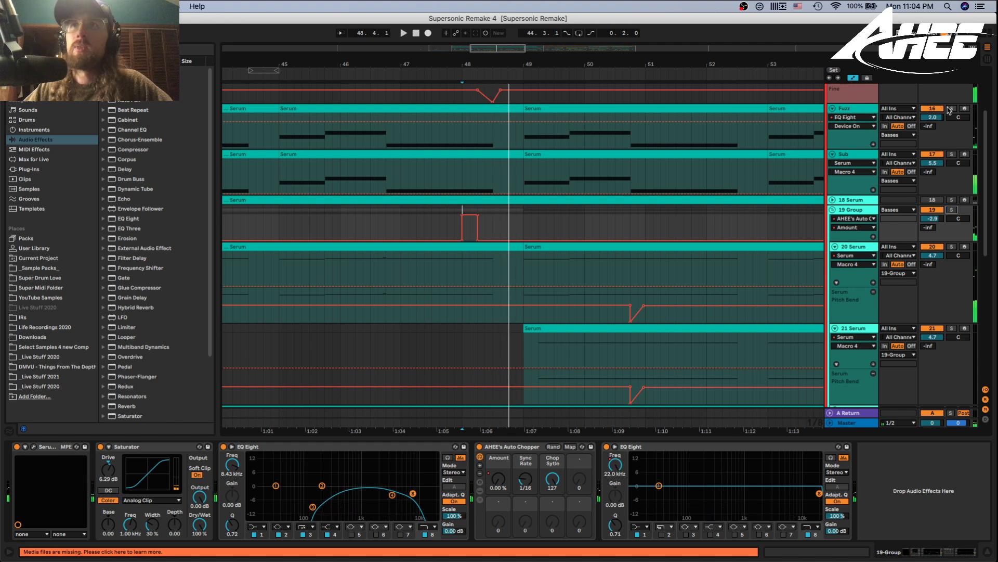
Play the bass layers from 48.1.1 and again from 46.4.1 at the long Sub note, then stop playback.
click(952, 154)
key(space)
key(space)
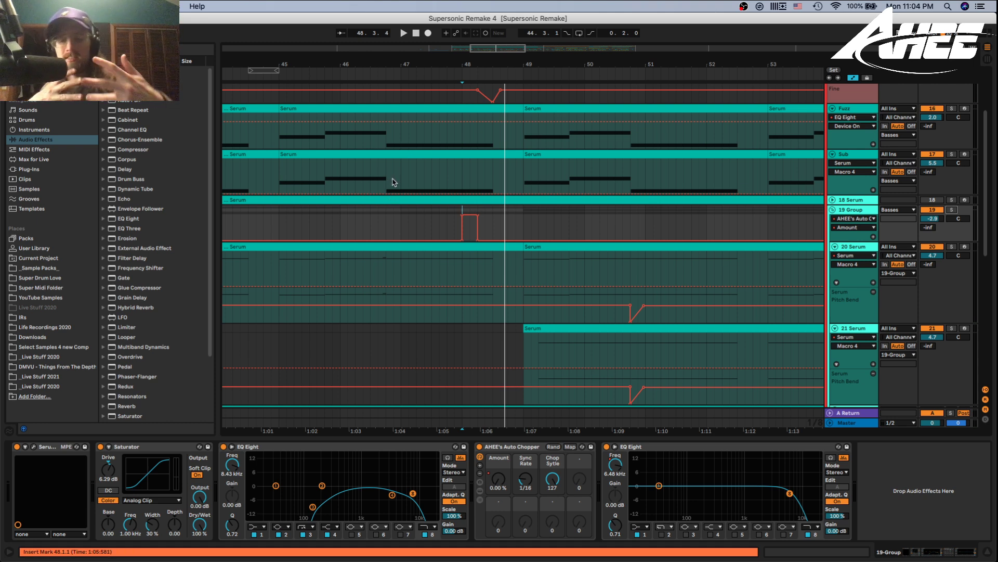
click(386, 184)
key(space)
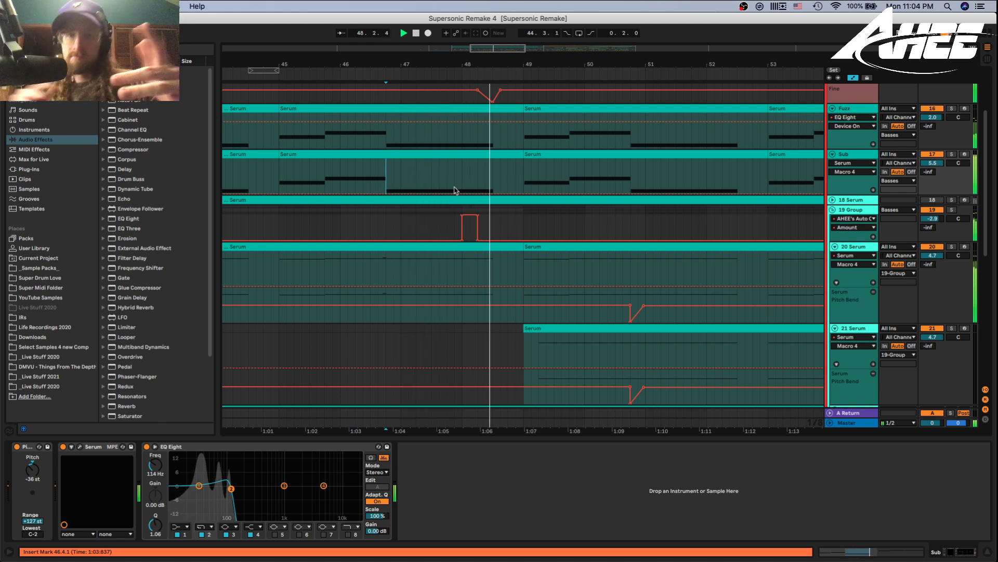
key(space)
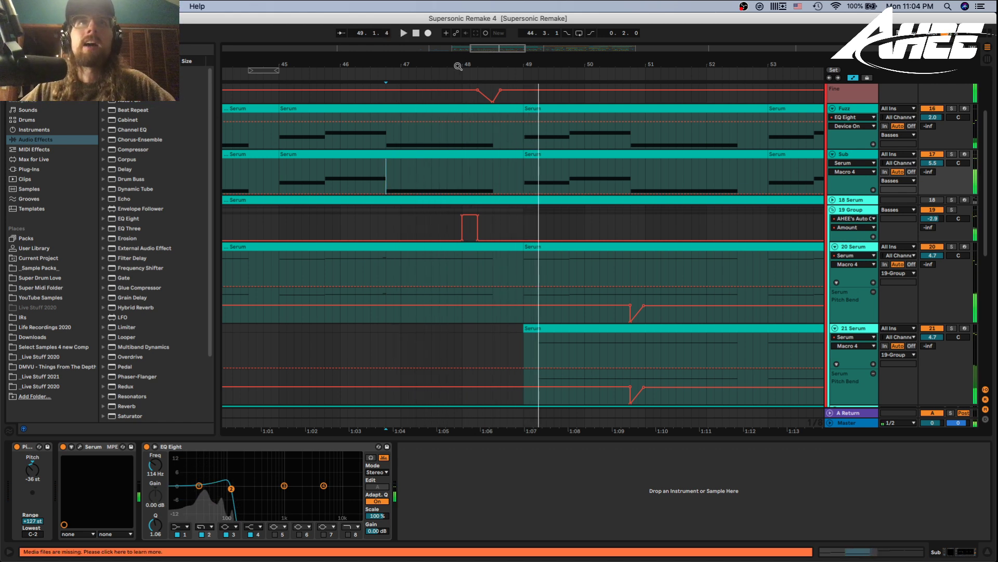
Play the drop from 41.1.1 and look through the bass tracks and their automation while it plays.
scroll(459, 67, up, 3)
key(space)
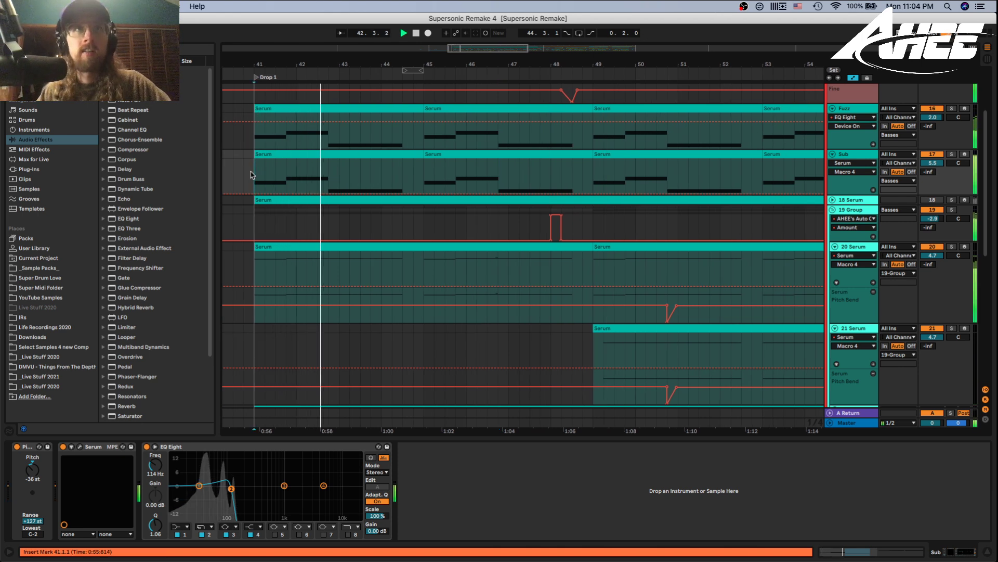
scroll(414, 206, up, 3)
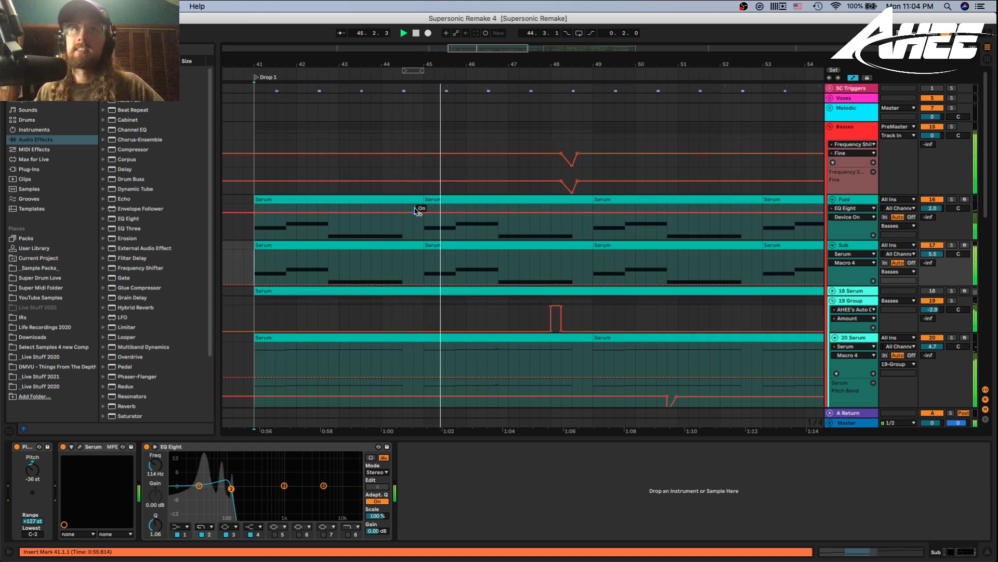
scroll(411, 260, down, 5)
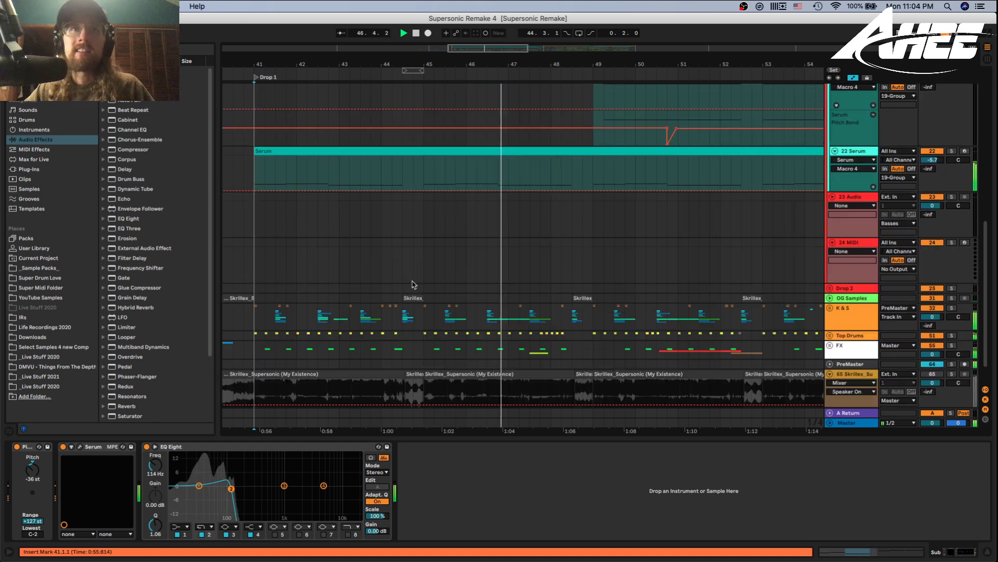
scroll(515, 223, up, 5)
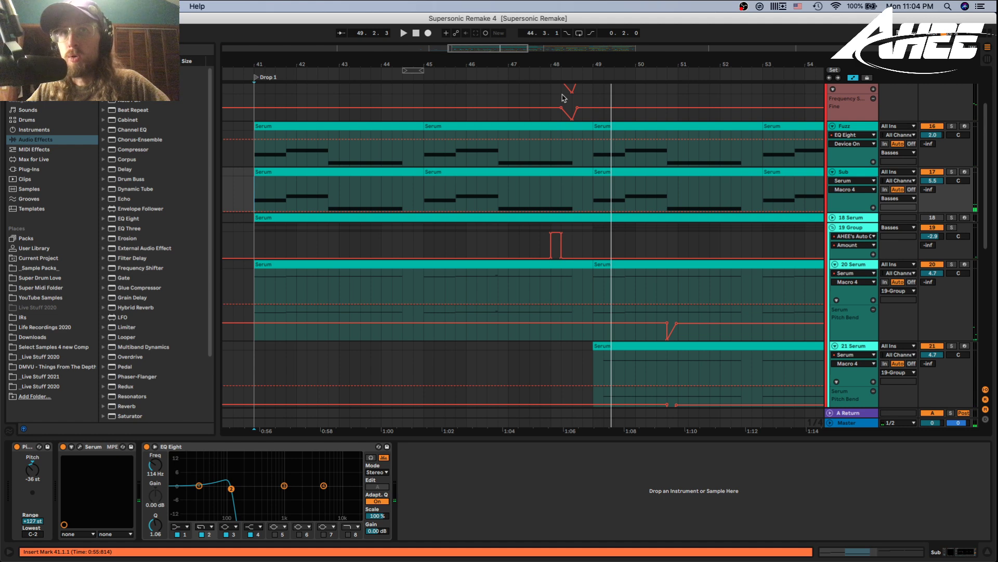
Focus on the frequency shift dip in bar 48 and display the Basses group's device chain.
drag(565, 68, 541, 280)
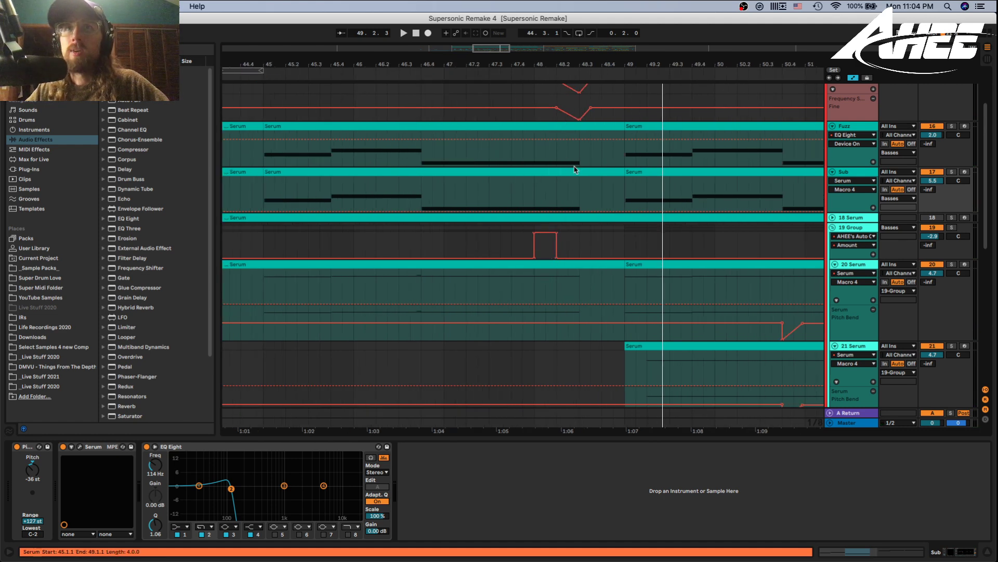
scroll(575, 165, up, 3)
click(557, 136)
drag(950, 557, 887, 559)
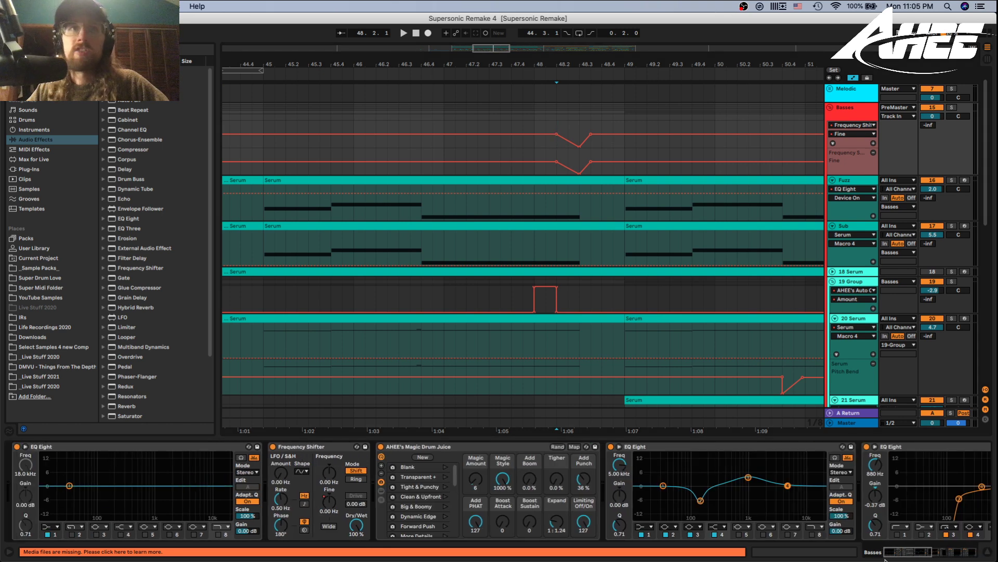
Solo the Basses group and play from 49.1.1 while bypassing and re-enabling AHEE's Magic Drum Juice.
key(minus)
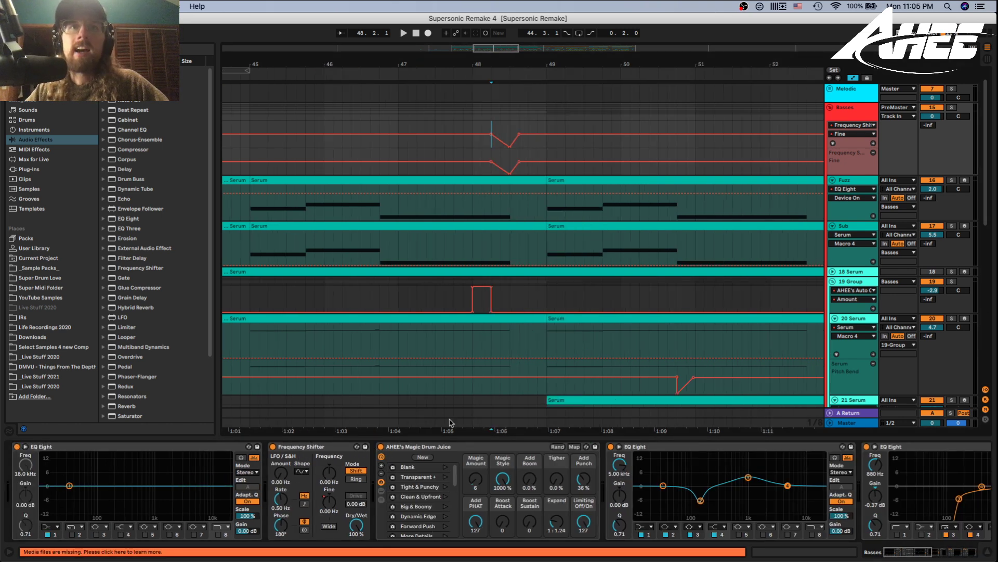
click(546, 112)
key(space)
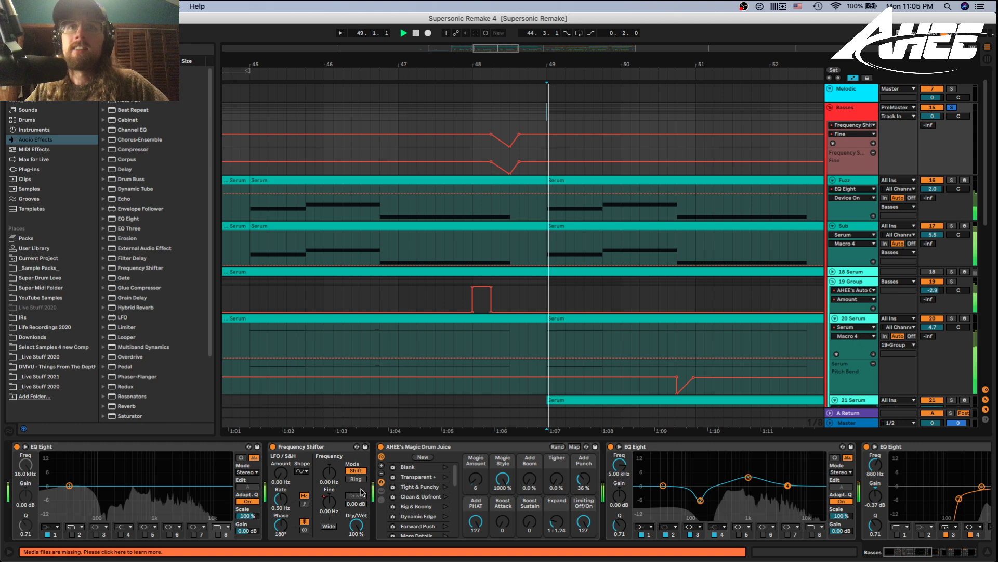
click(382, 446)
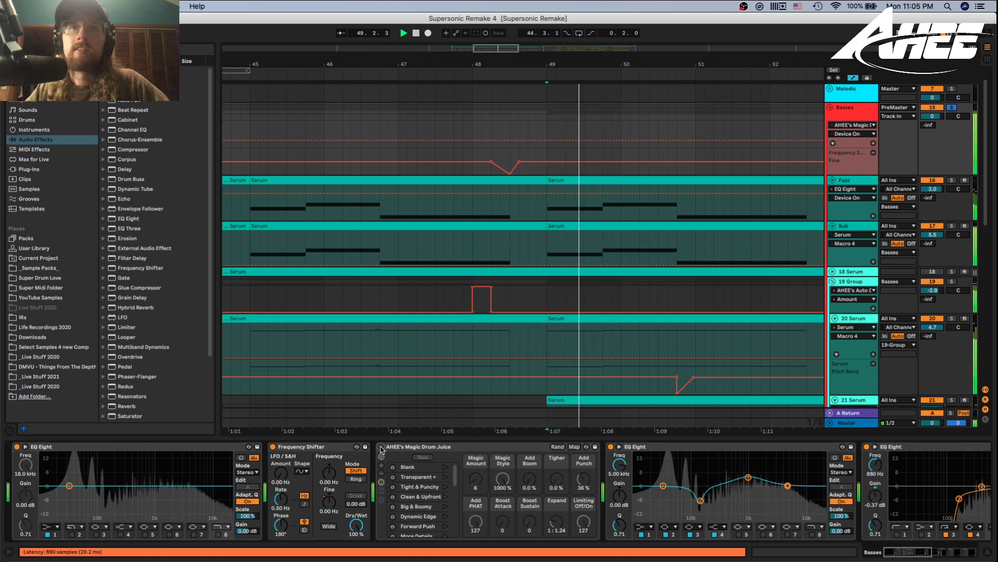
click(381, 446)
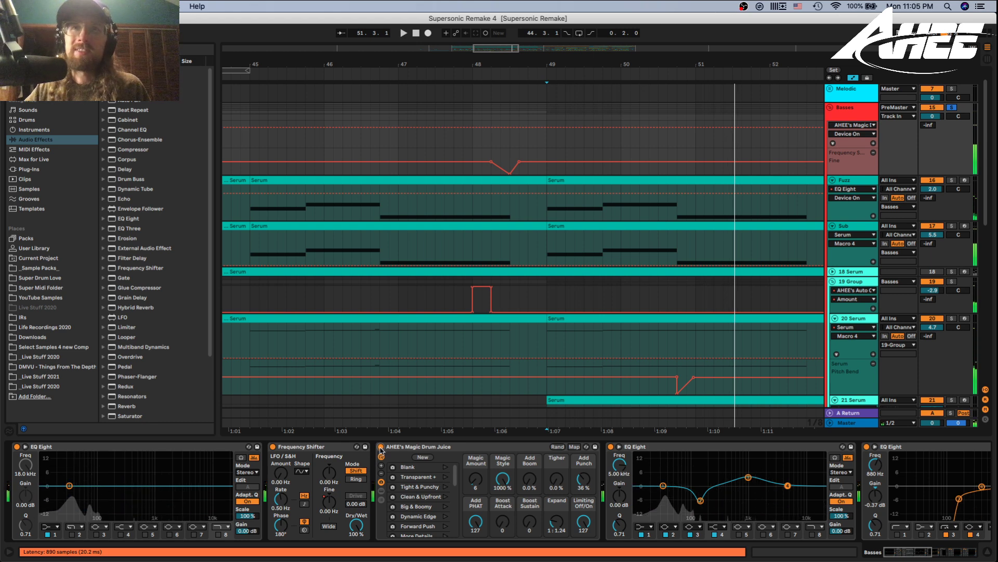
Unsolo and collapse the Basses group, and play the section starting at 57.1.1.
drag(526, 67, 551, 52)
scroll(977, 128, up, 2)
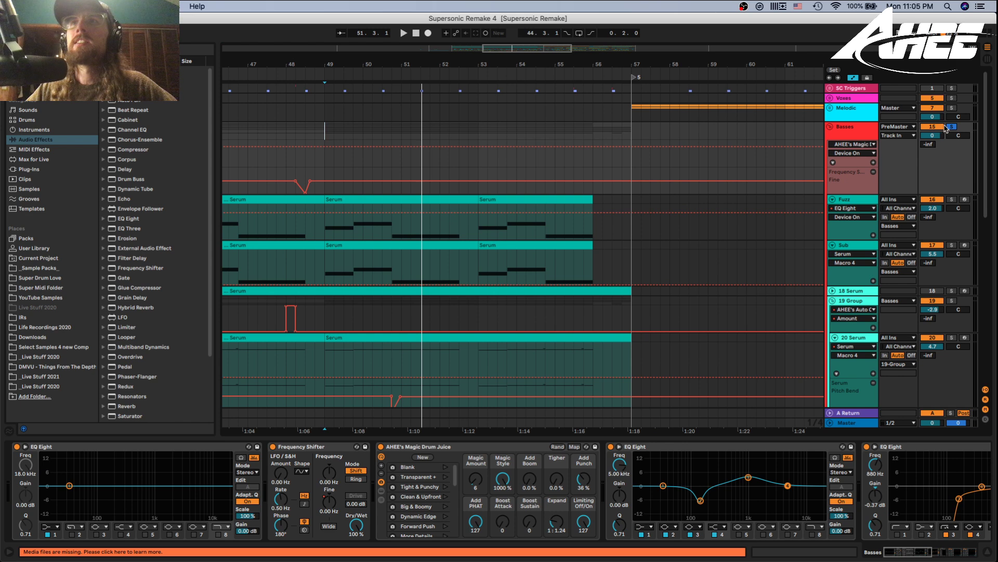
click(830, 126)
scroll(553, 92, right, 3)
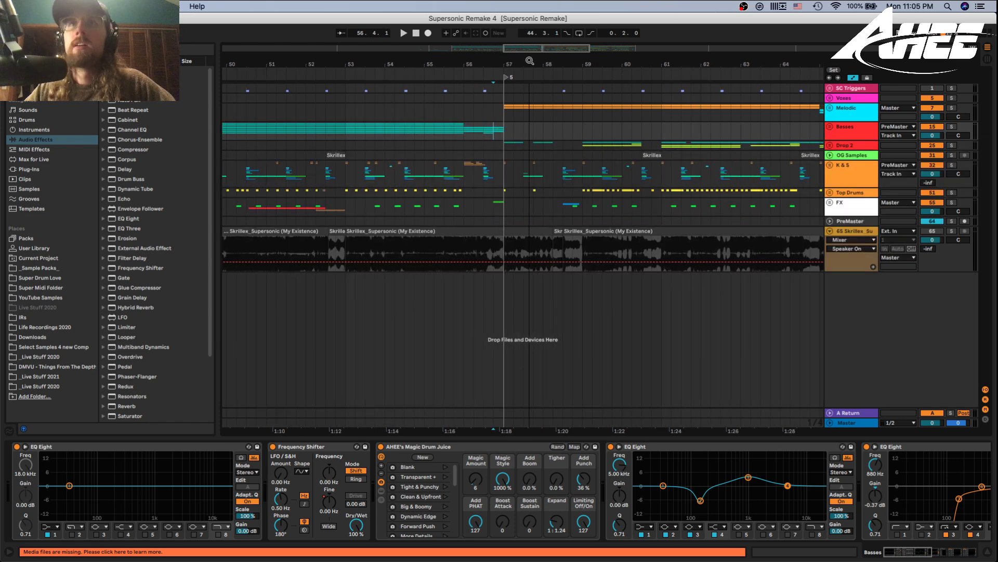
key(space)
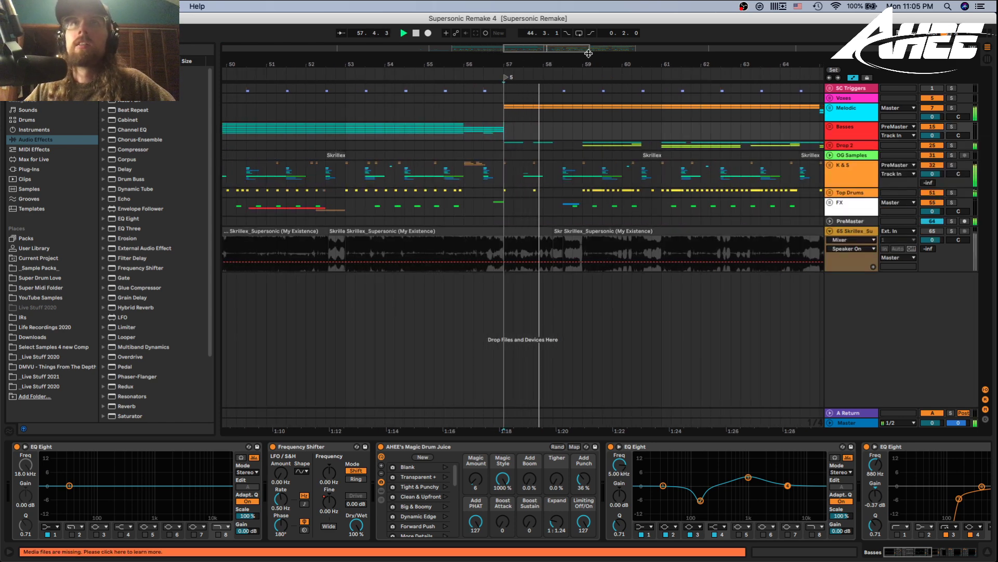
scroll(552, 93, right, 2)
Expand the Melodic group and open the notes of track 9's first Skrillex_Supersonic clip at 57.1.1.
click(831, 107)
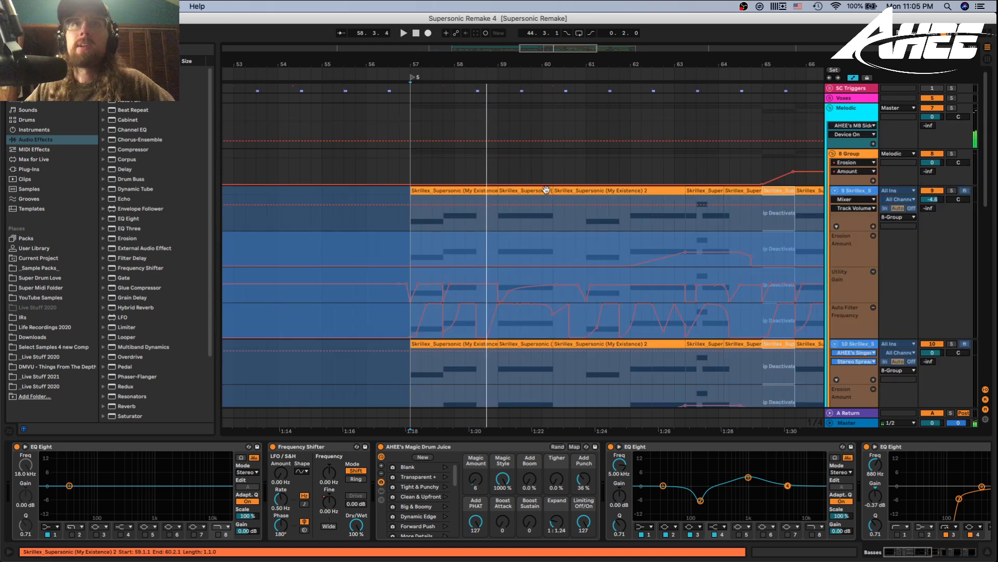
click(455, 147)
scroll(449, 248, down, 10)
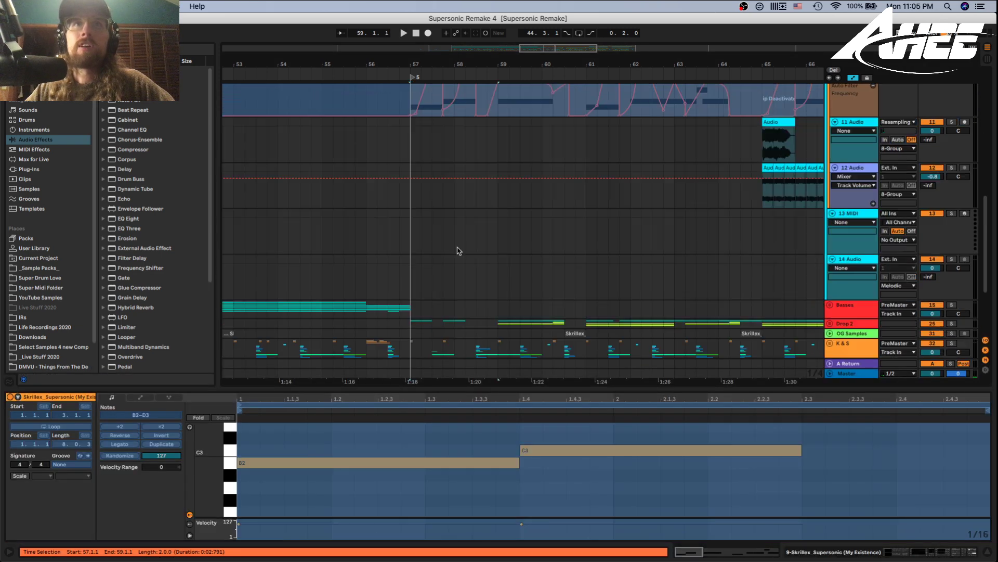
Solo the Skrillex_Supersonic reference track, audition it from 64.4.1, 60.3.1 and just before bar 57, and select its short clip in bar 58.
click(488, 328)
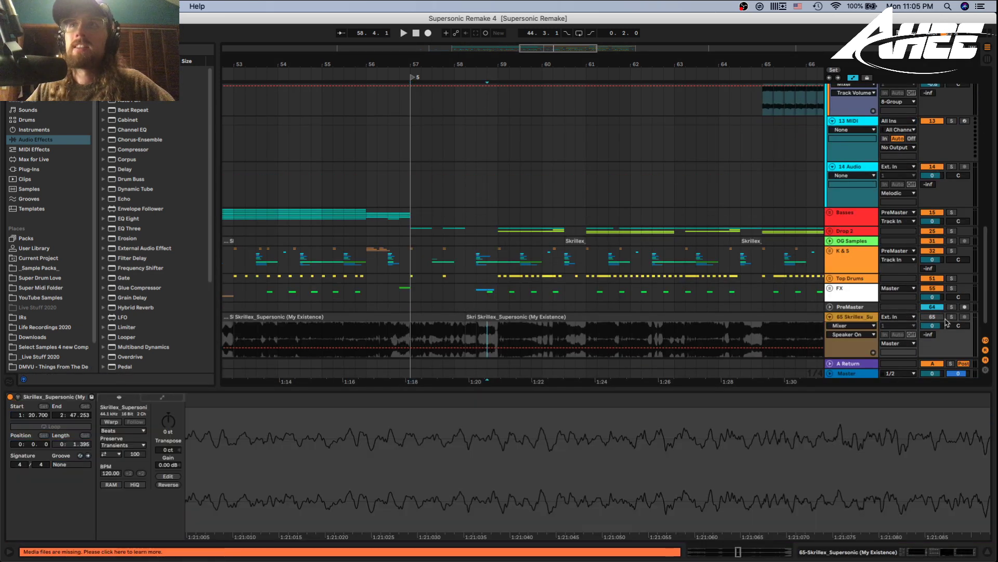
click(751, 340)
key(space)
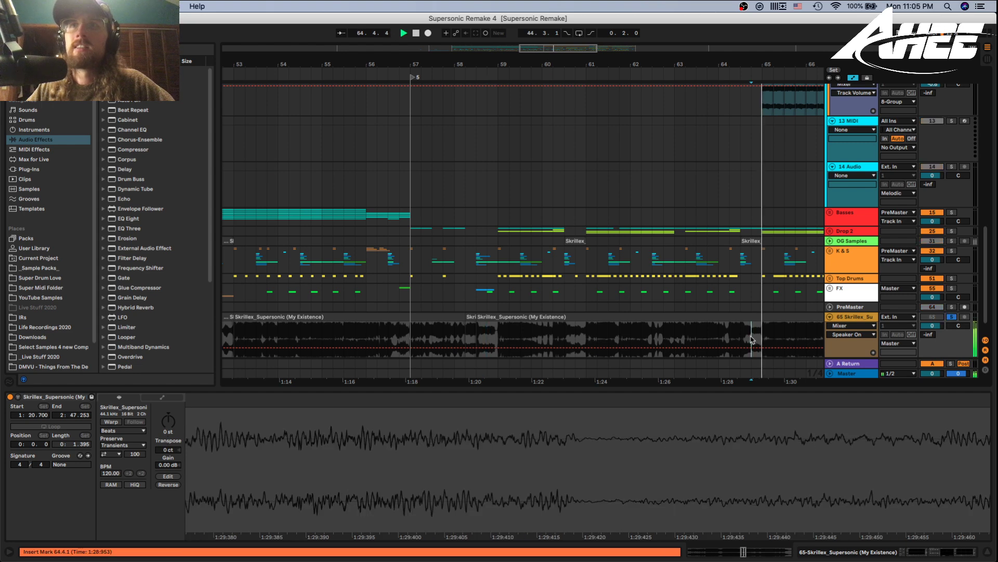
click(643, 346)
click(564, 337)
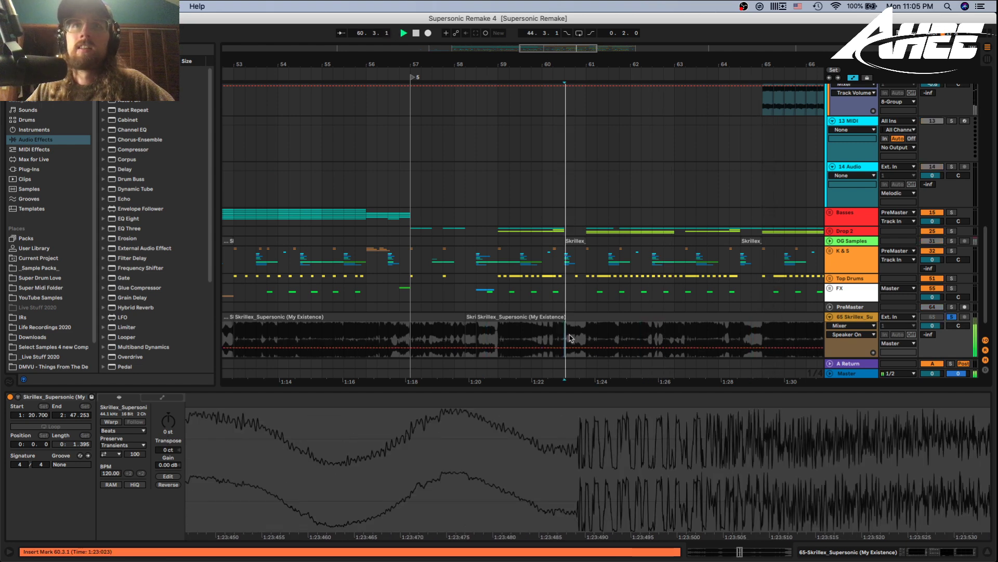
click(400, 338)
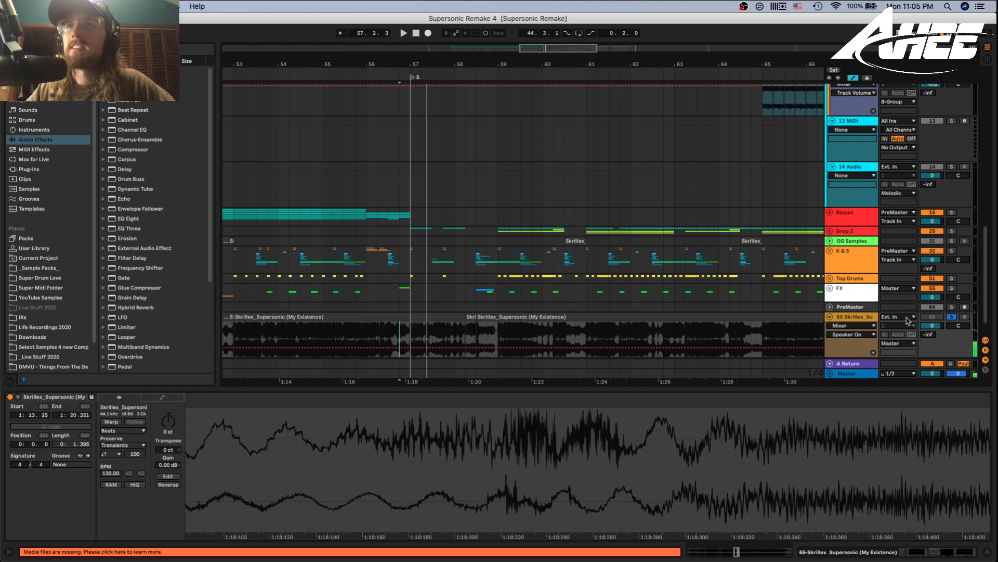
drag(482, 338, 469, 339)
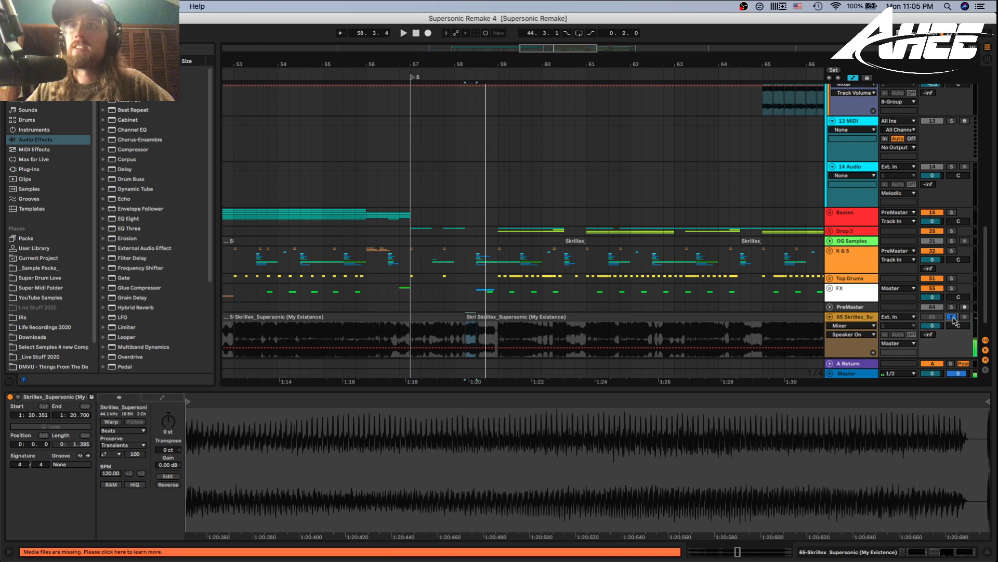
Select track 9's first clip at 57.1.1, play that track soloed, and move the solo to track 10.
scroll(561, 229, up, 6)
scroll(500, 125, up, 3)
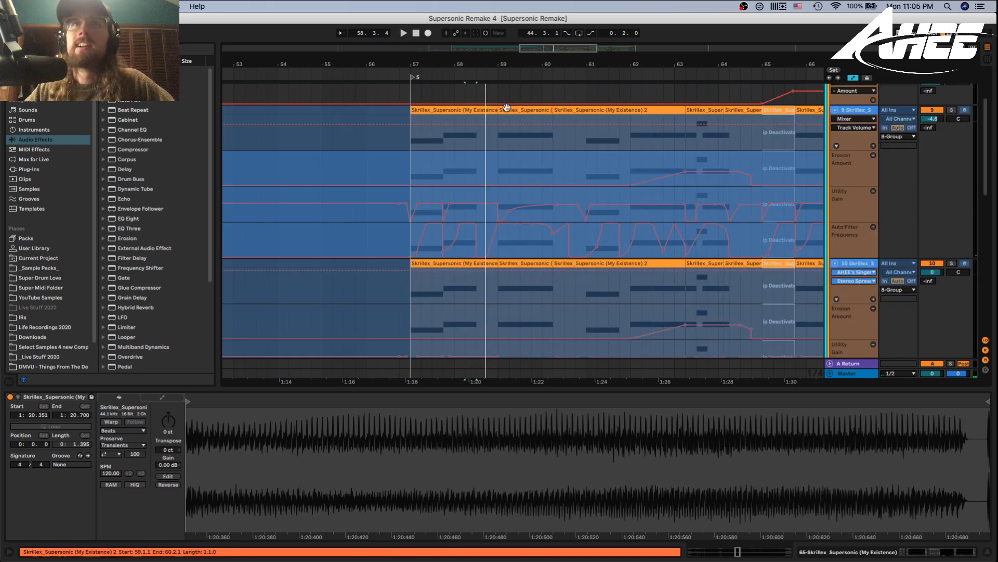
click(483, 110)
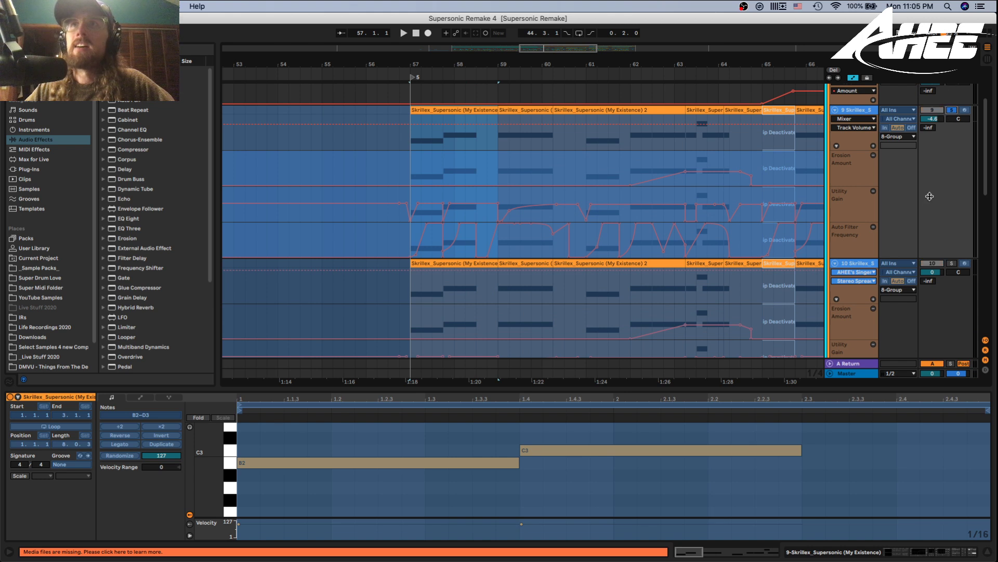
key(space)
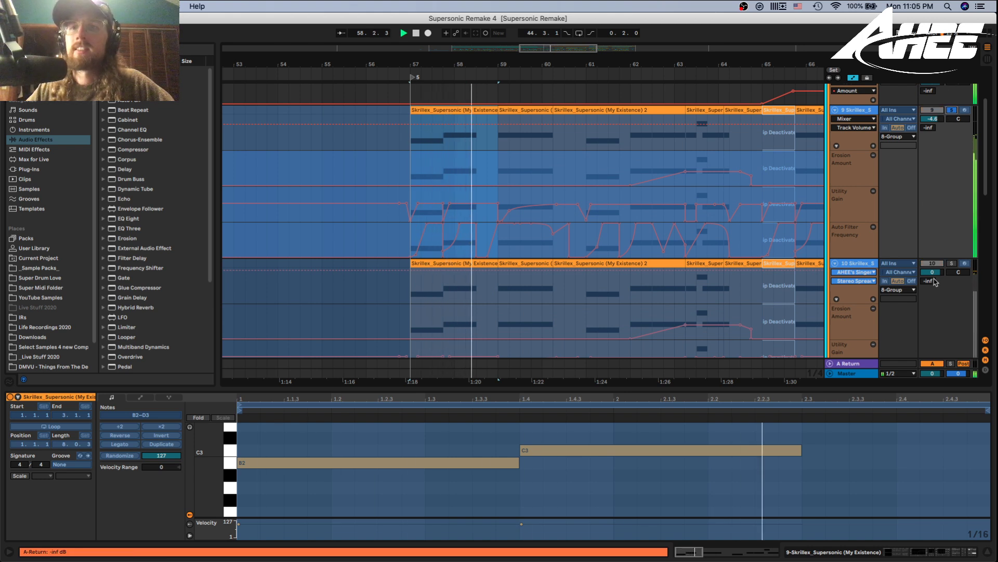
click(951, 263)
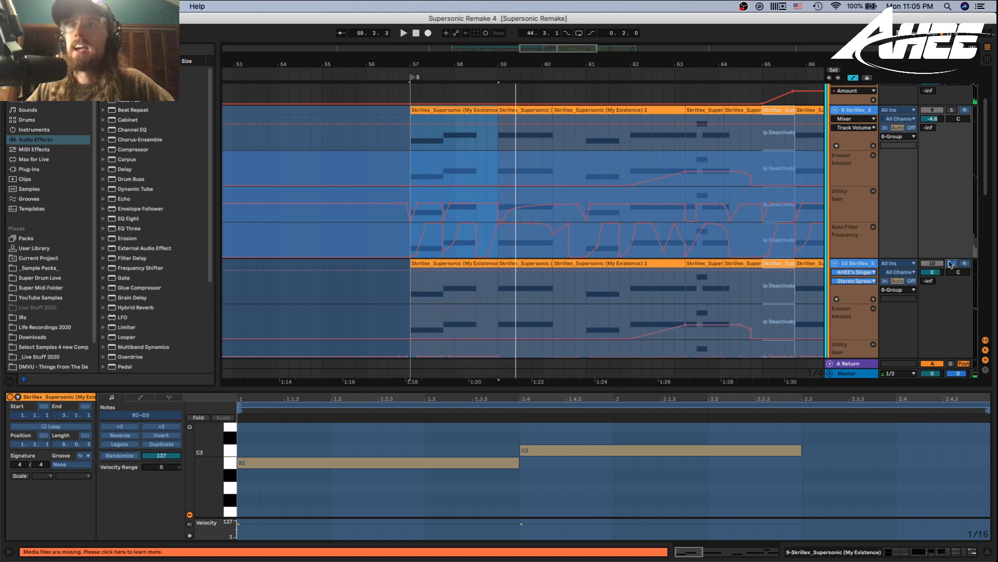
Open SPAN Plus on the Master and play track 10 soloed from 57.1.1 to check its spectrum and stereo correlation.
click(861, 265)
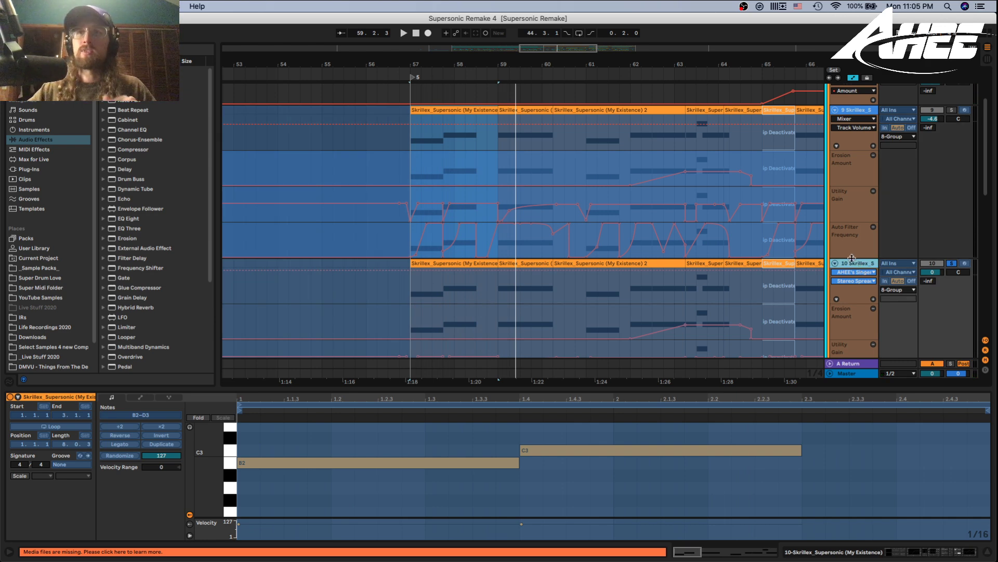
click(853, 375)
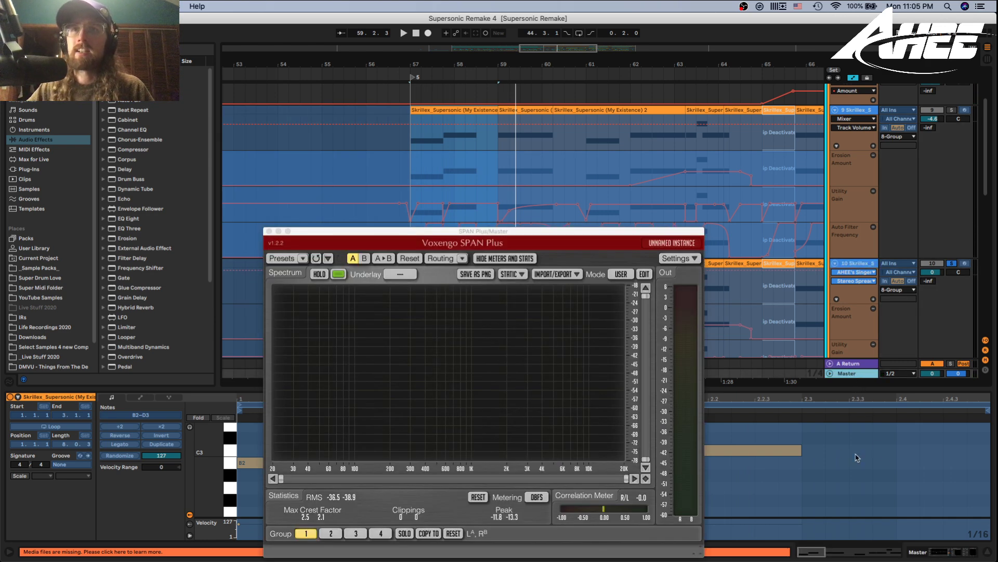
key(space)
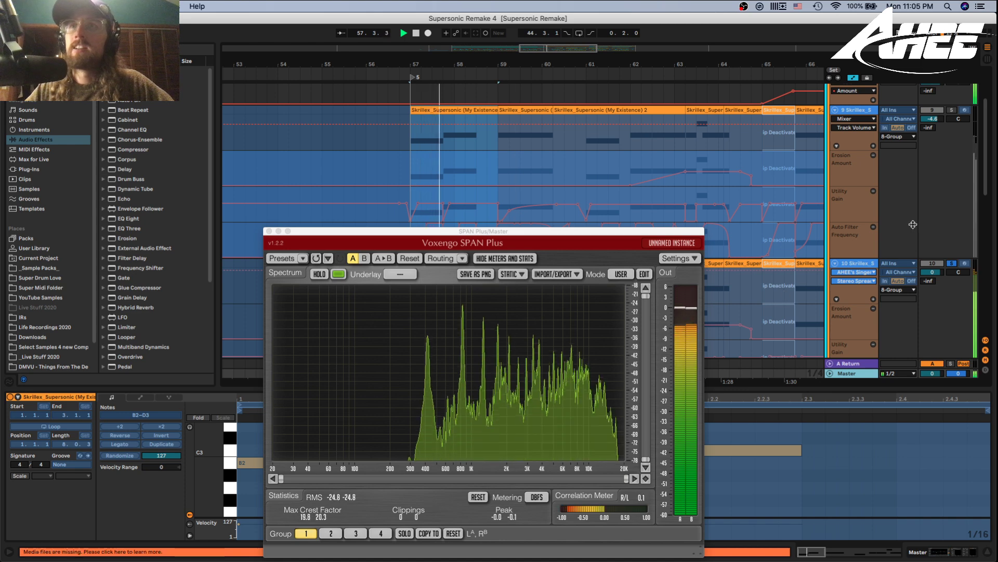
click(878, 431)
key(space)
Examine the device chains of tracks 10 and 9 through to the AHEE's Singer Vocalizer rack, and solo track 9.
click(924, 549)
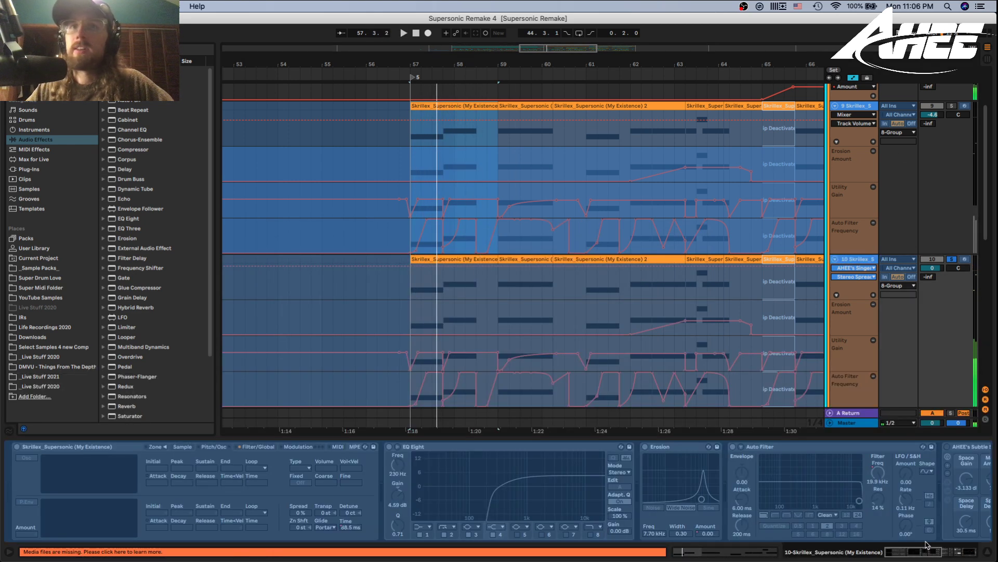
drag(899, 550, 966, 552)
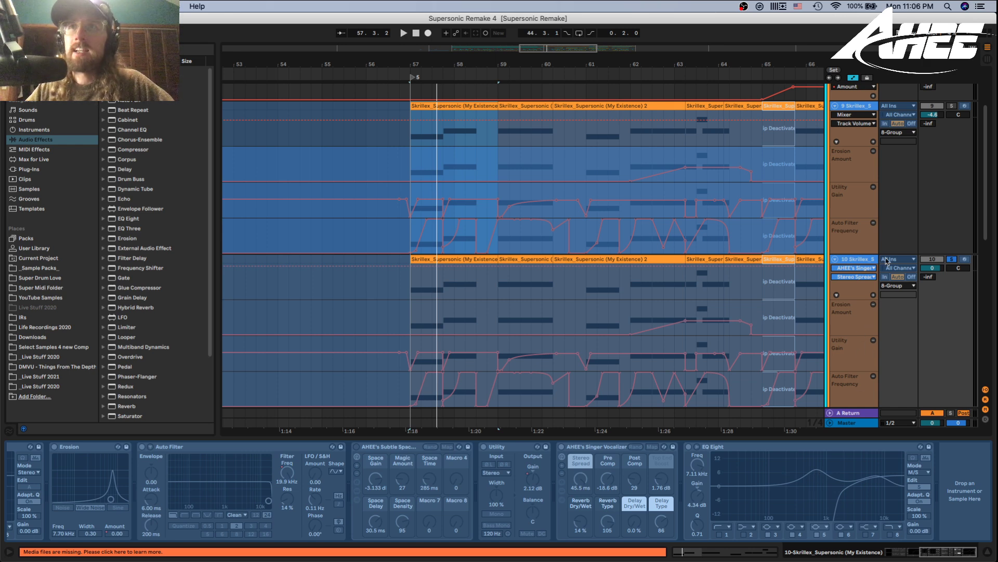
click(855, 106)
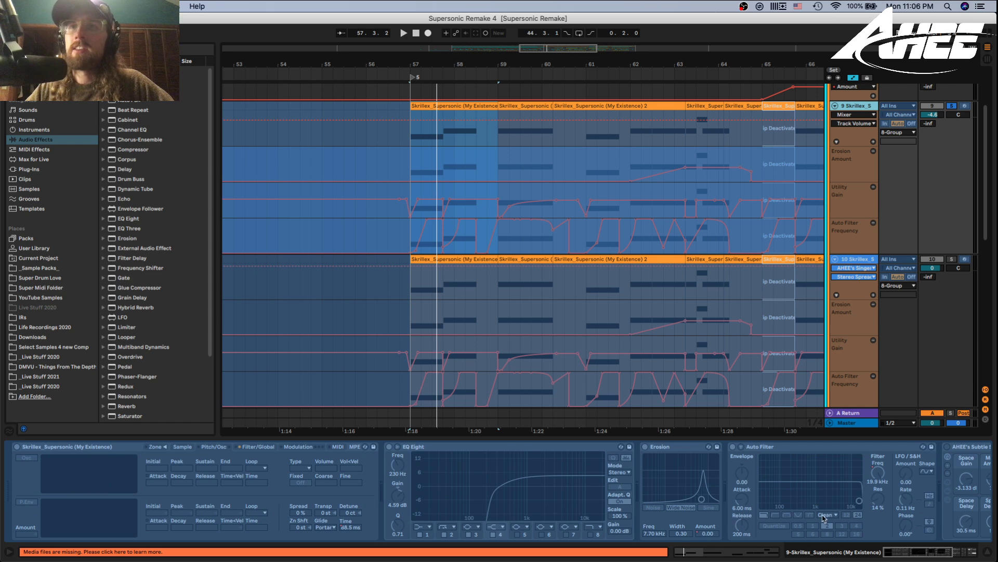
click(919, 553)
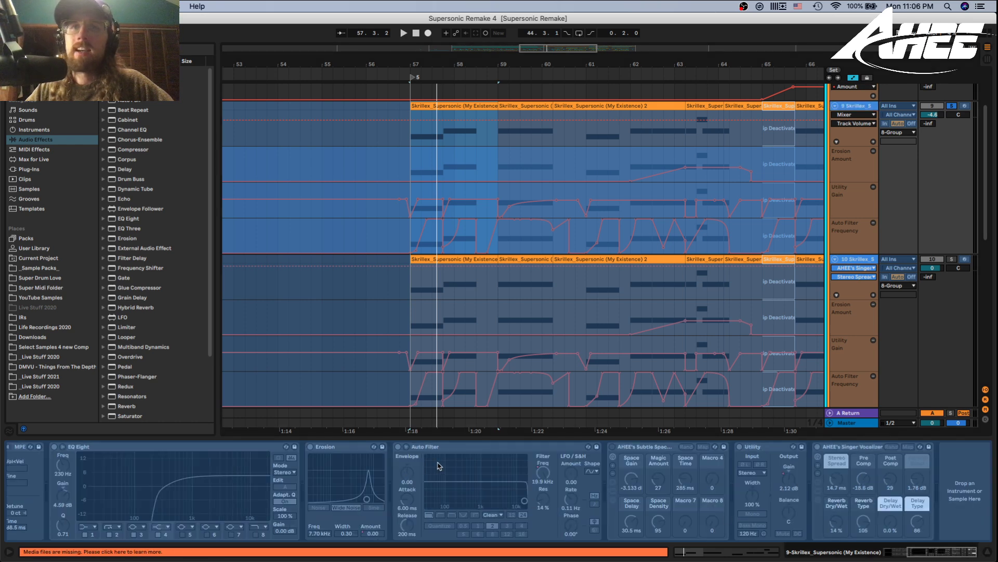
Play tracks 9 and 10 soloed in turn from 57.1.1 with the Master's SPAN Plus open to compare their stereo correlation.
click(852, 423)
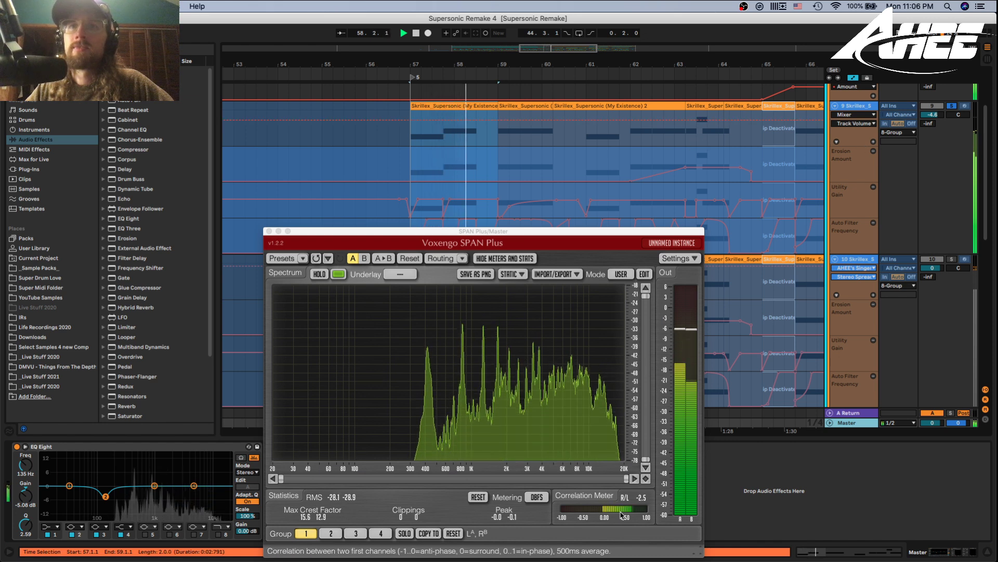
key(space)
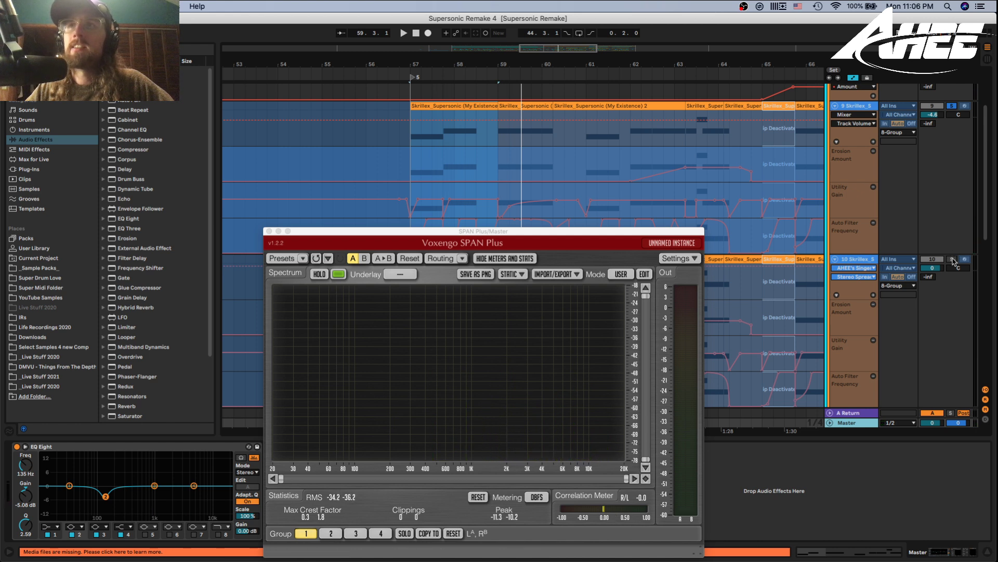
key(space)
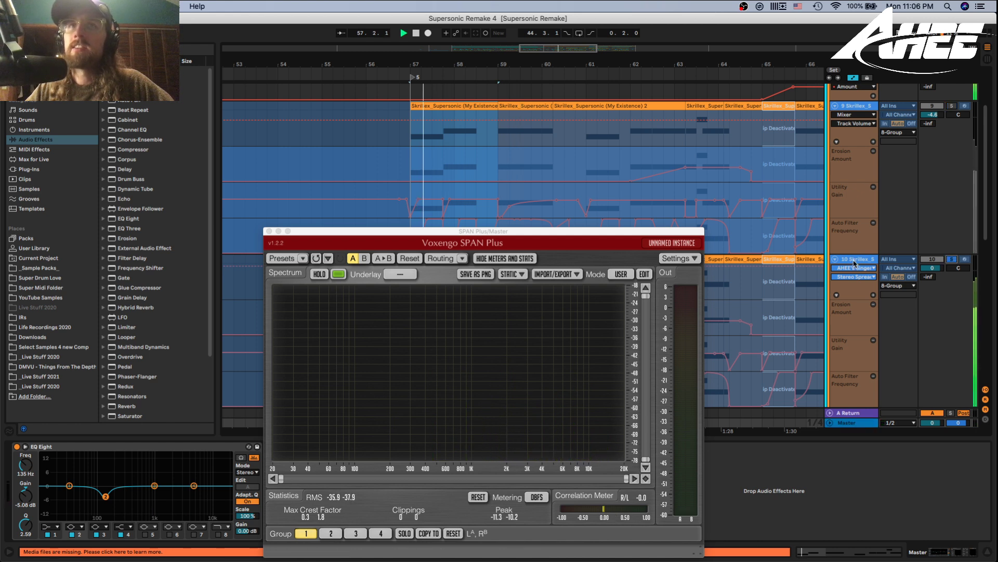
key(space)
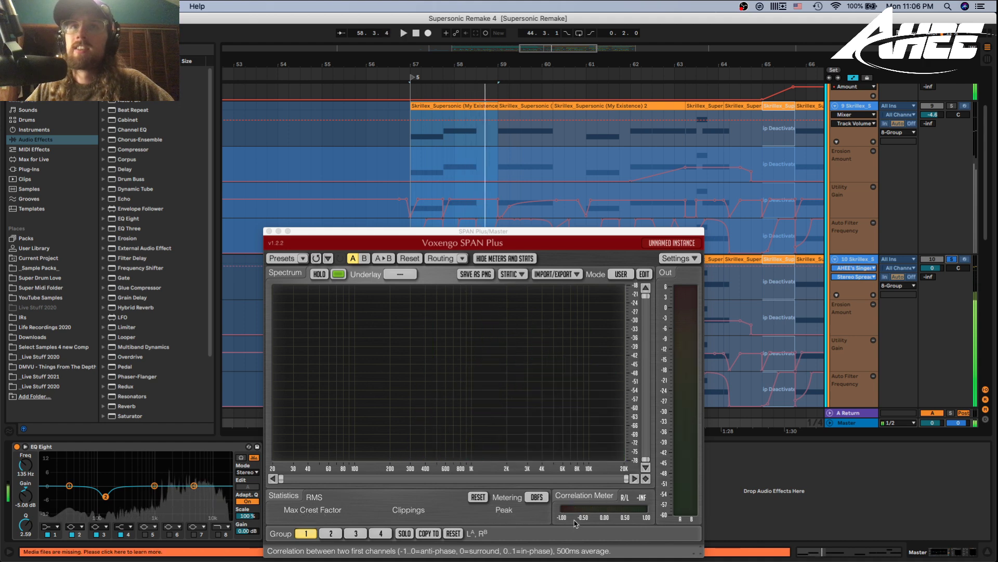
Close SPAN Plus, expand the Drop 2 group, and play track 26's Serum soloed from 57.1.1.
click(269, 231)
scroll(503, 281, down, 10)
scroll(502, 291, down, 2)
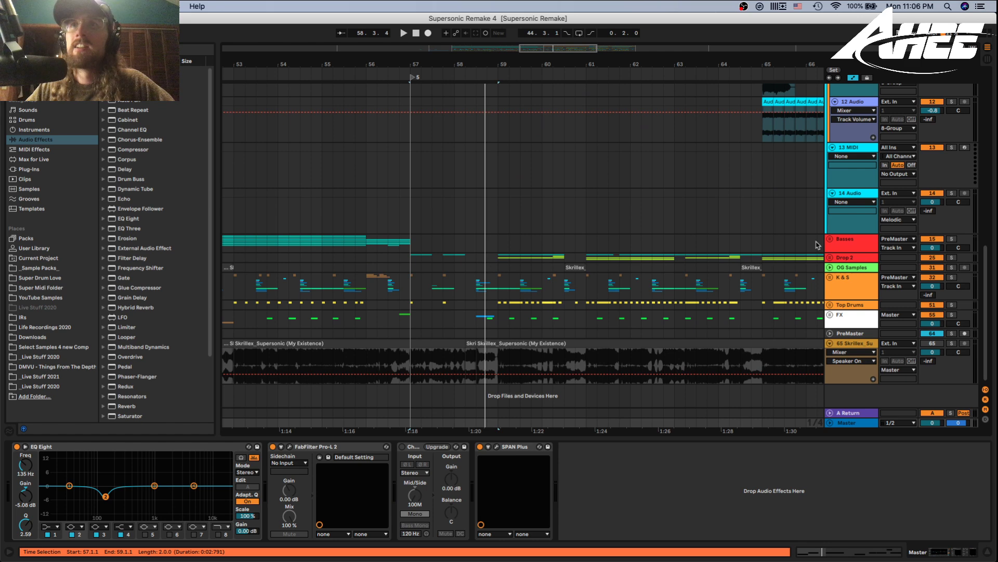
click(830, 257)
scroll(853, 224, down, 3)
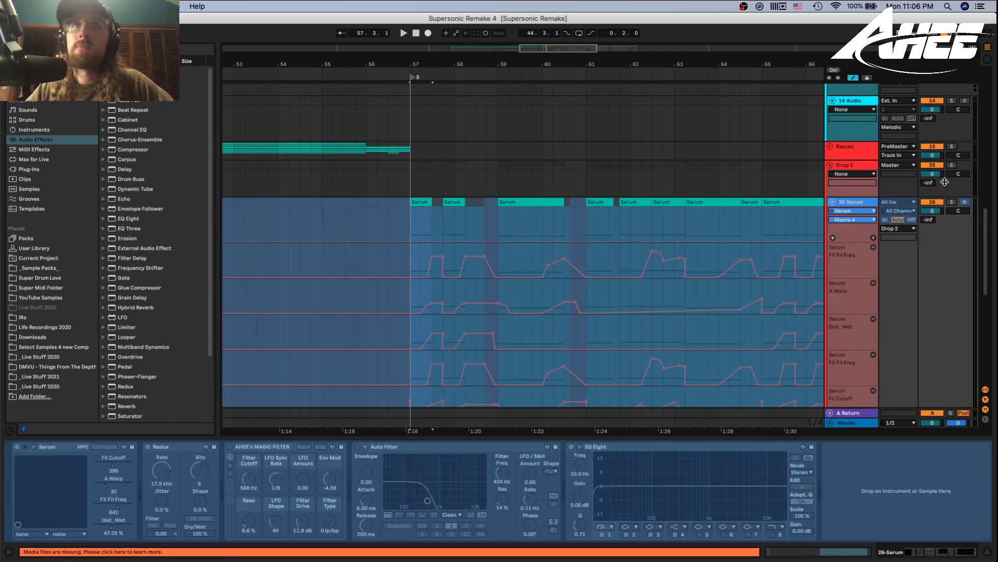
click(951, 202)
key(space)
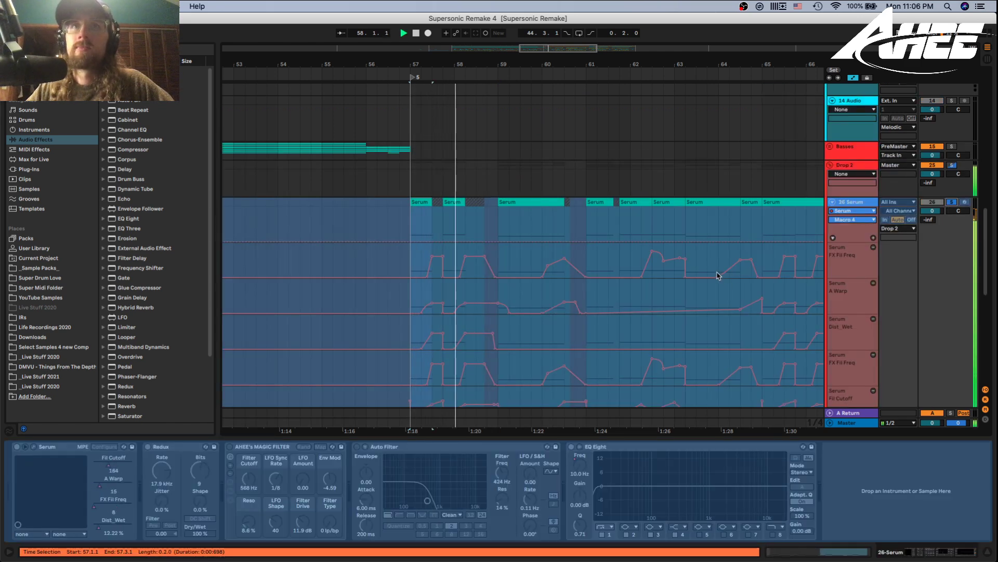
Play group 28 soloed, set the insert marker to 59.1.1, and show the group's device chain.
scroll(716, 276, down, 4)
scroll(702, 273, down, 3)
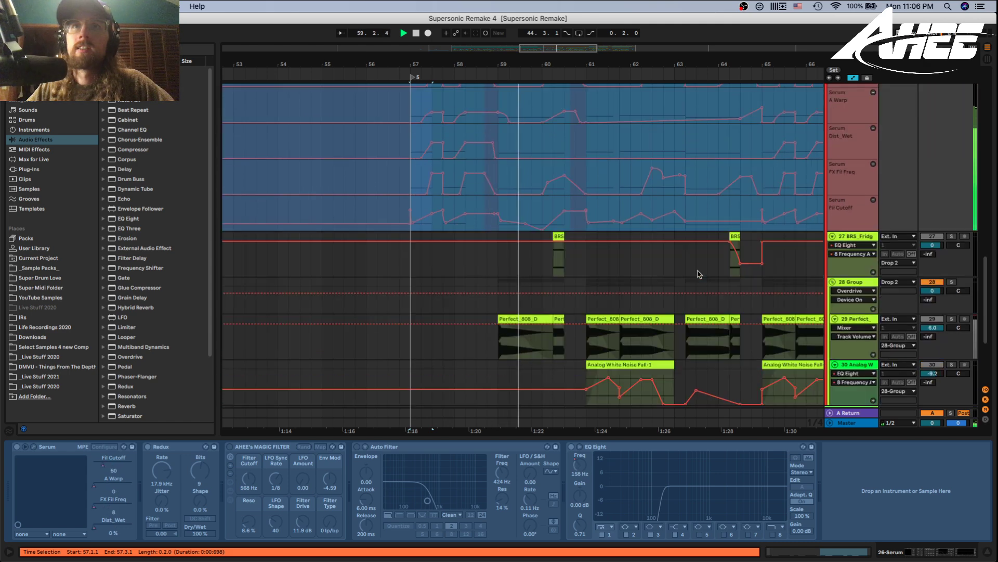
click(498, 288)
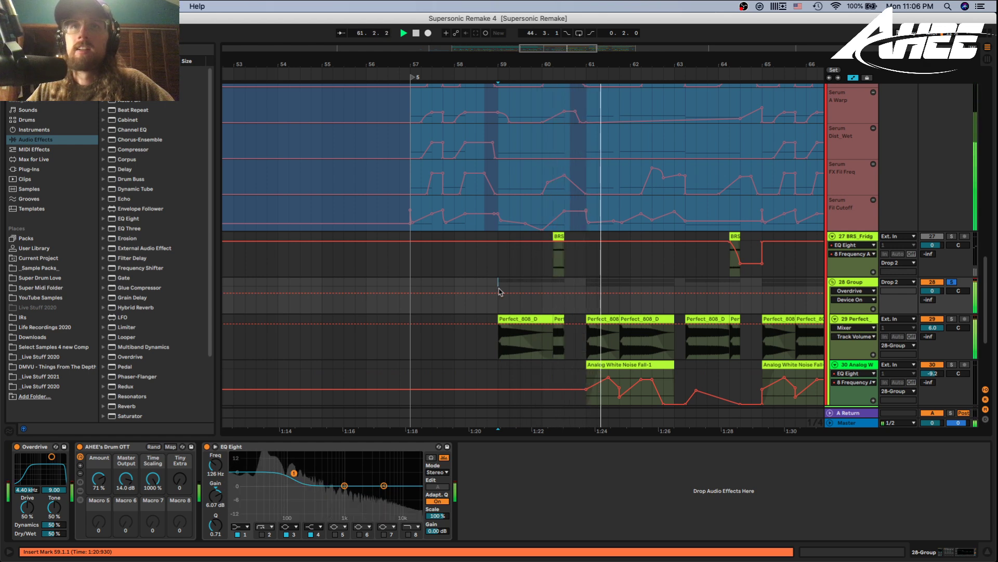
scroll(499, 290, down, 2)
click(499, 286)
key(space)
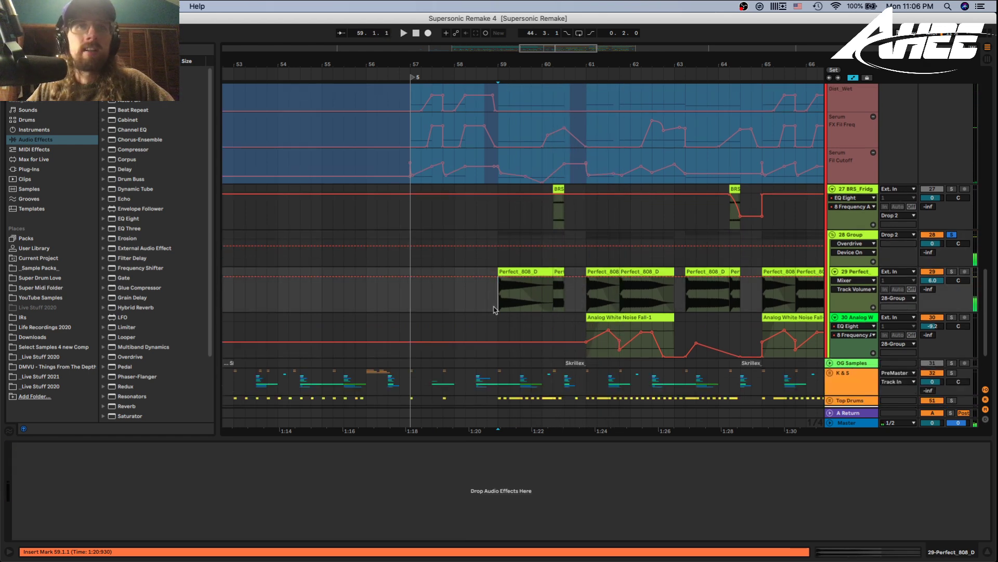
click(498, 245)
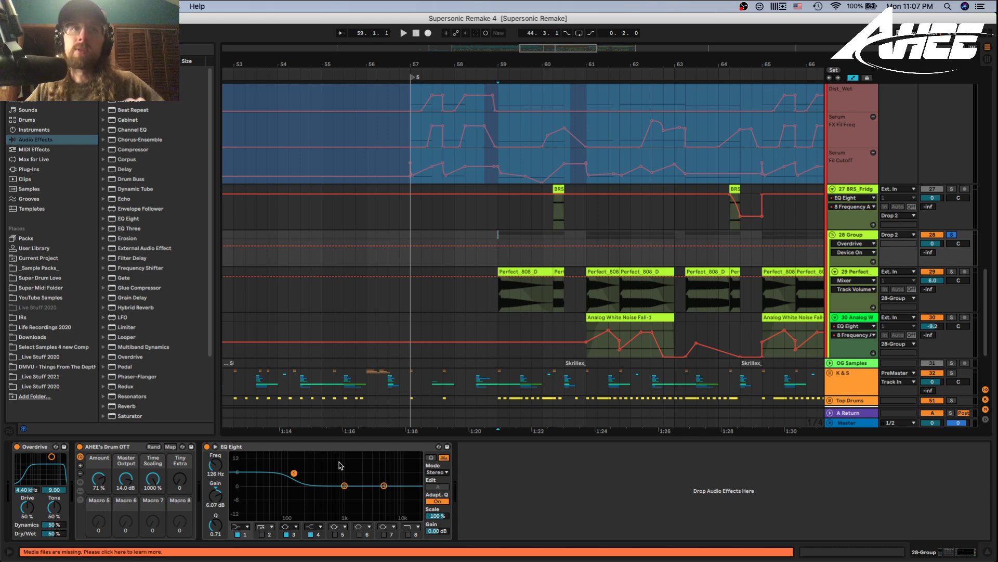
Open SPAN Plus on the Master and compare the spectrum of track 65's soloed reference audio with the remake from 59.1.1.
click(858, 423)
scroll(490, 312, down, 4)
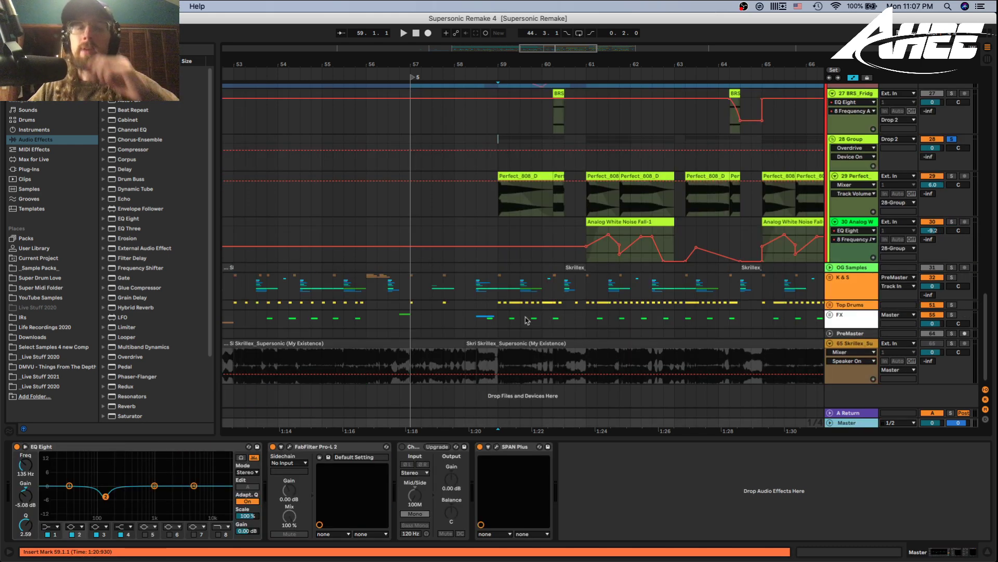
click(497, 448)
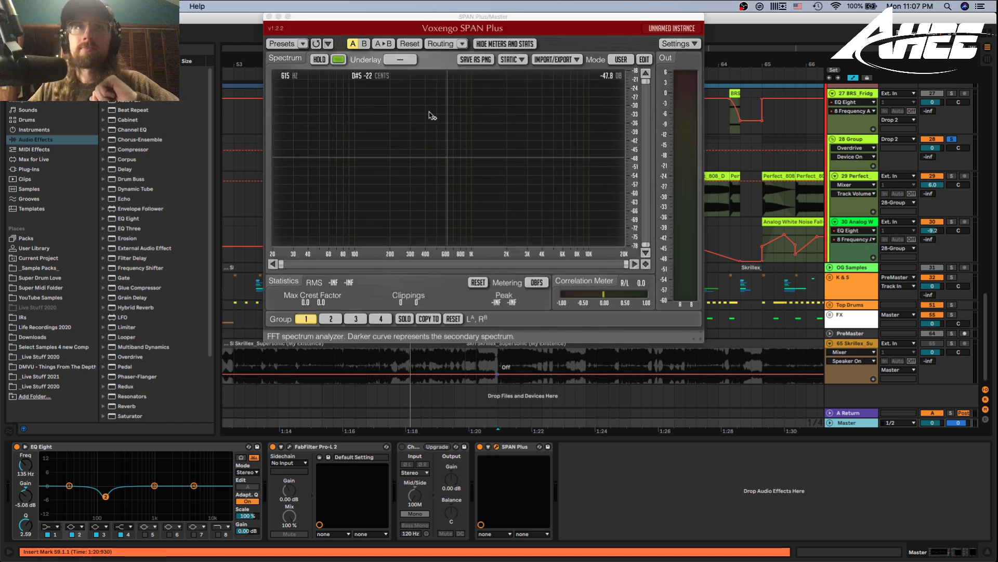
click(952, 343)
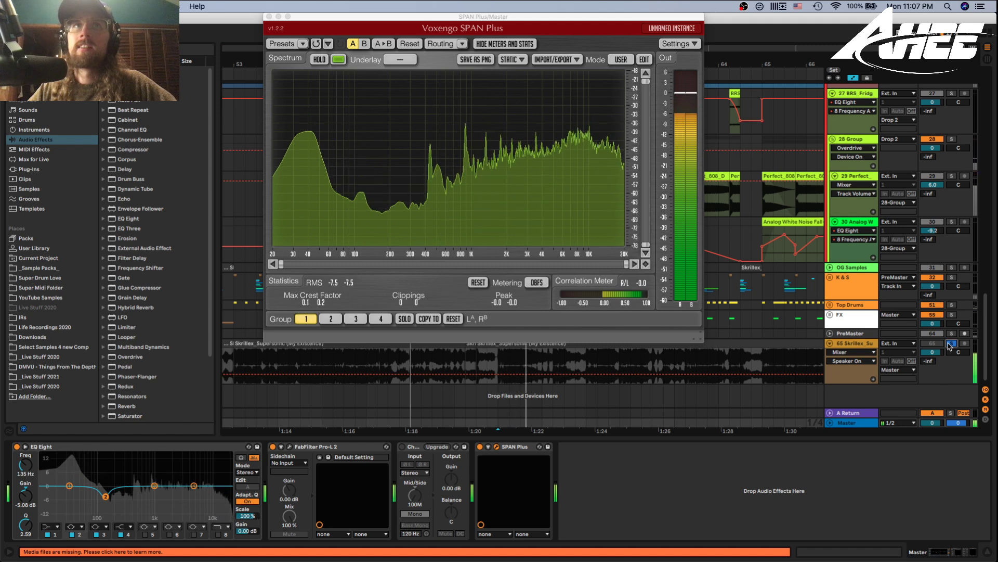
click(952, 344)
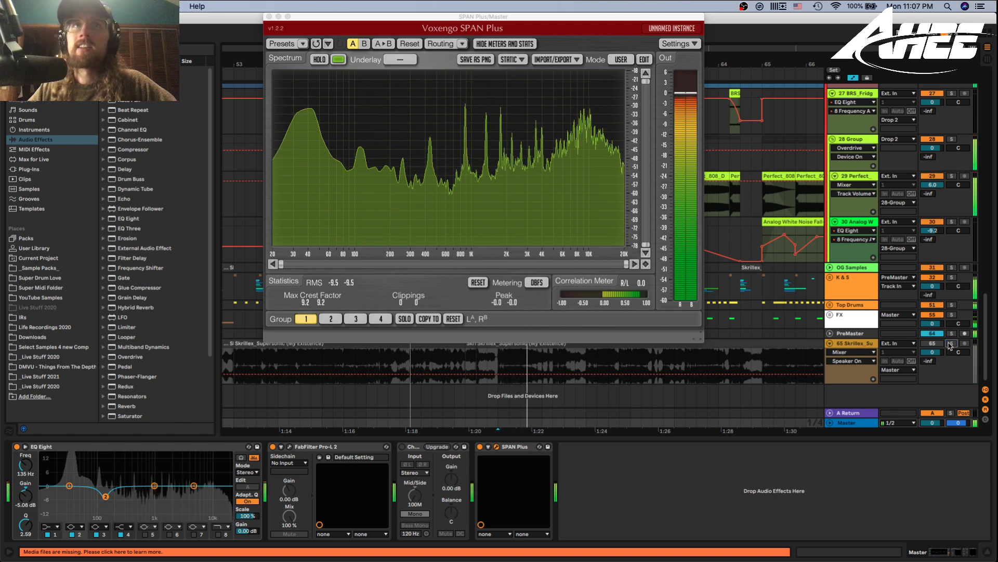
key(space)
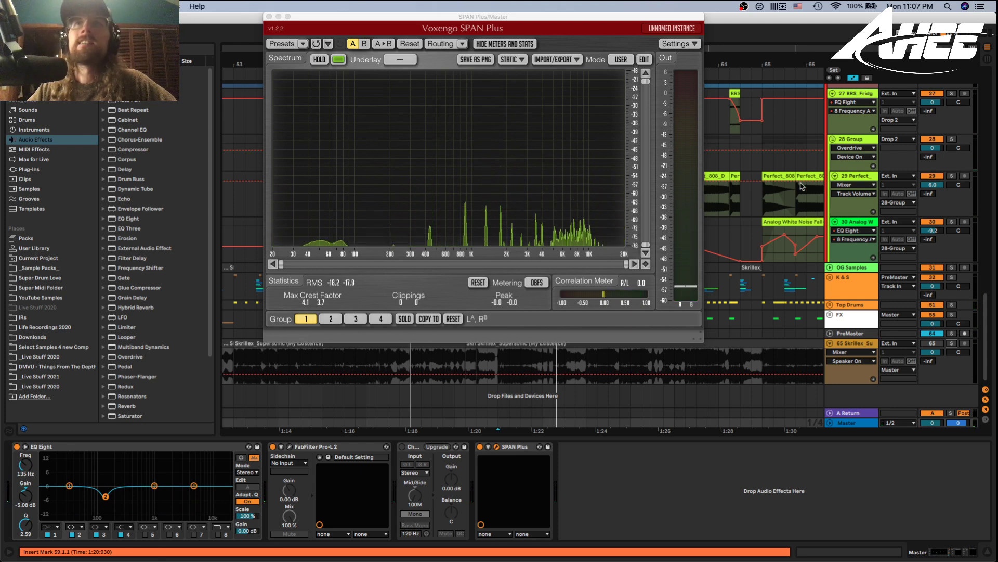
Inspect track 10's first clip and its Auto Filter Frequency automation from 57.1.1 to 57.4.1, and play the mix from 59.1.1.
click(751, 193)
scroll(616, 239, up, 5)
scroll(616, 239, up, 10)
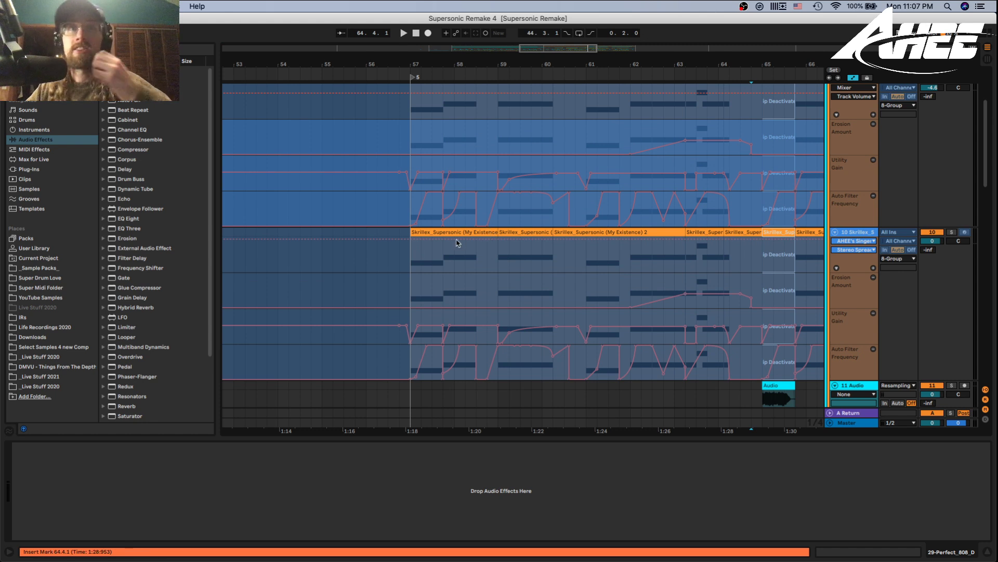
click(436, 232)
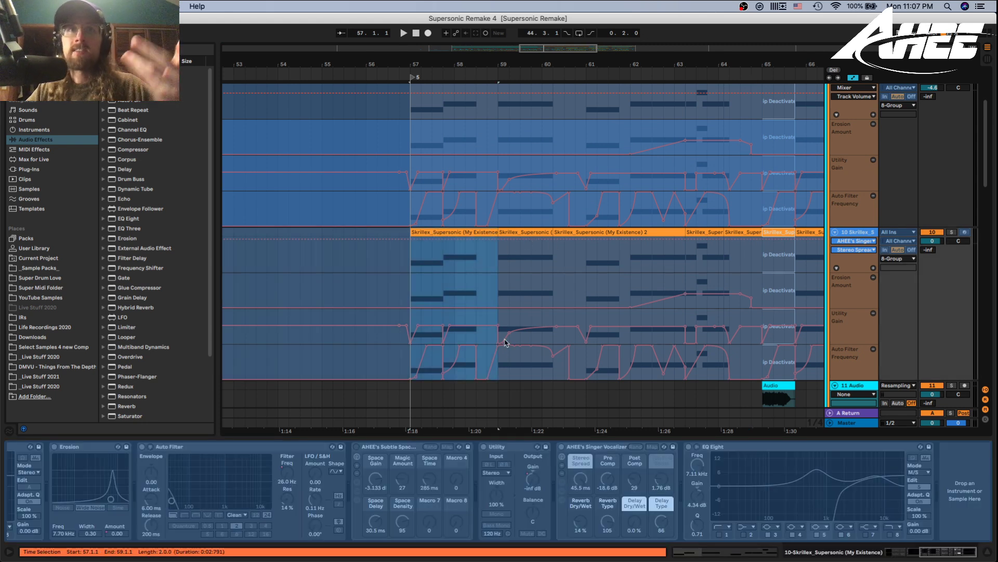
drag(412, 359, 443, 364)
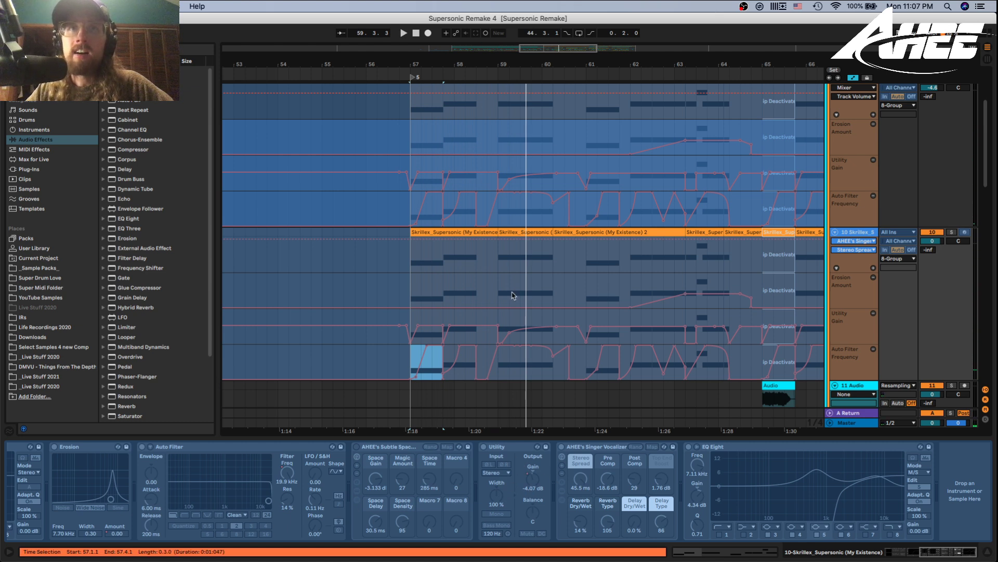
click(498, 261)
key(space)
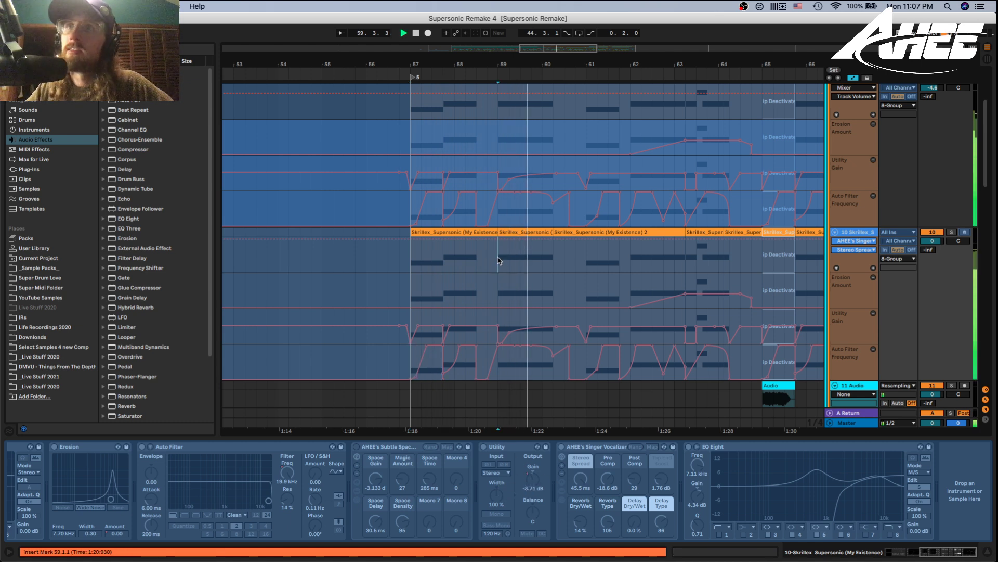
key(space)
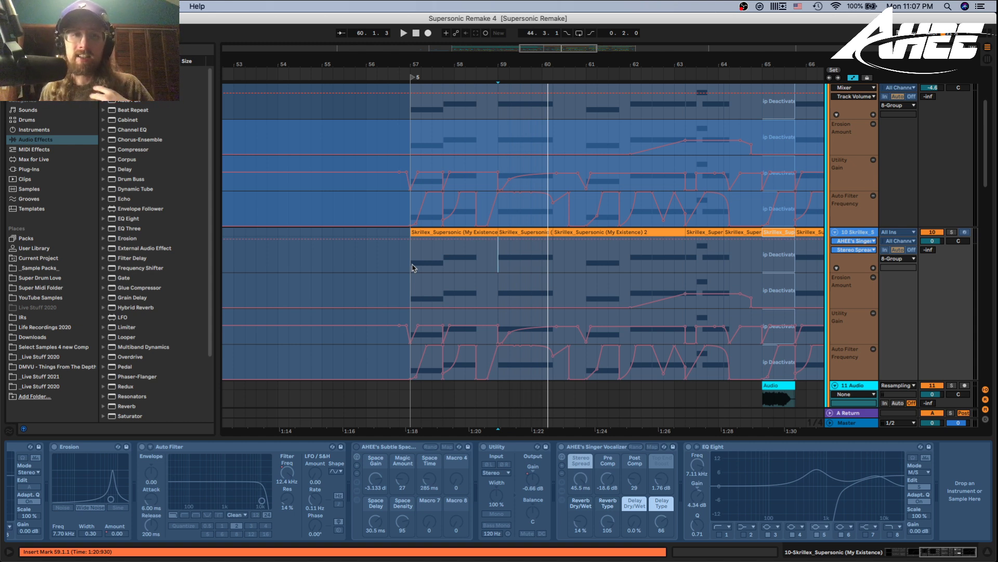
Play the mix from 61.1.1 and 63.2.1, and inspect track 10's clip at 63.2.1 with the start of its device chain.
click(587, 264)
key(space)
drag(653, 61, 457, 64)
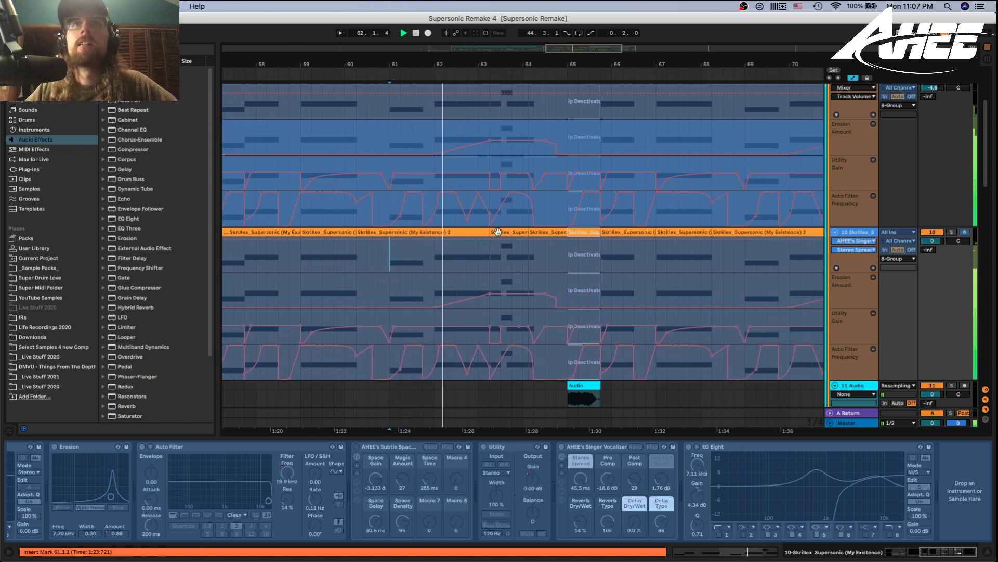
click(491, 260)
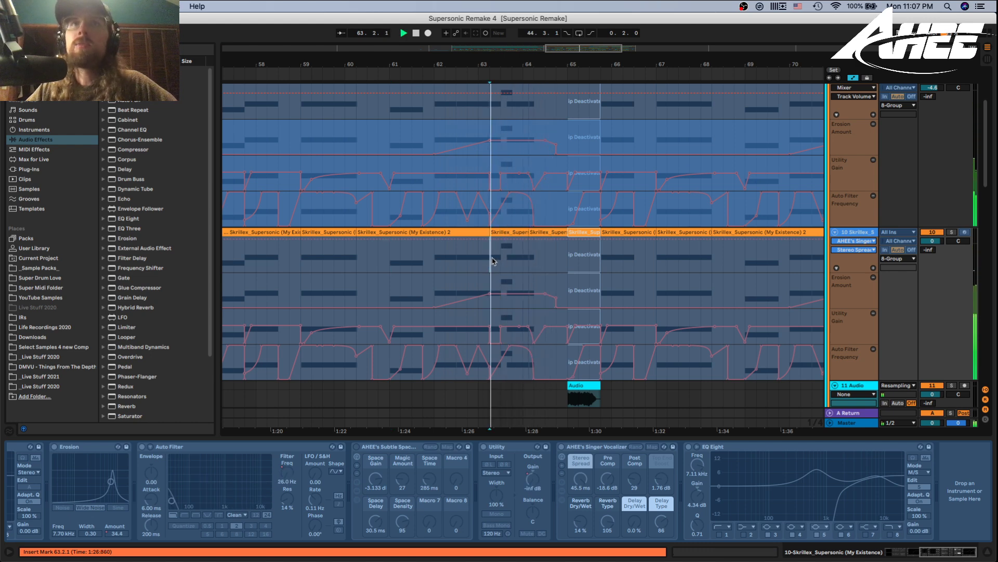
key(space)
drag(492, 261, 528, 263)
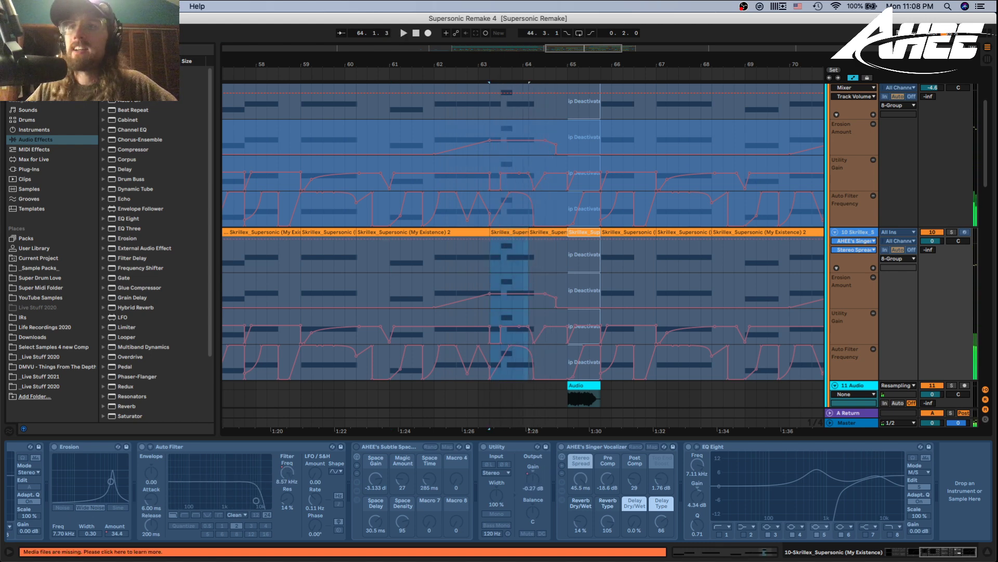
click(887, 554)
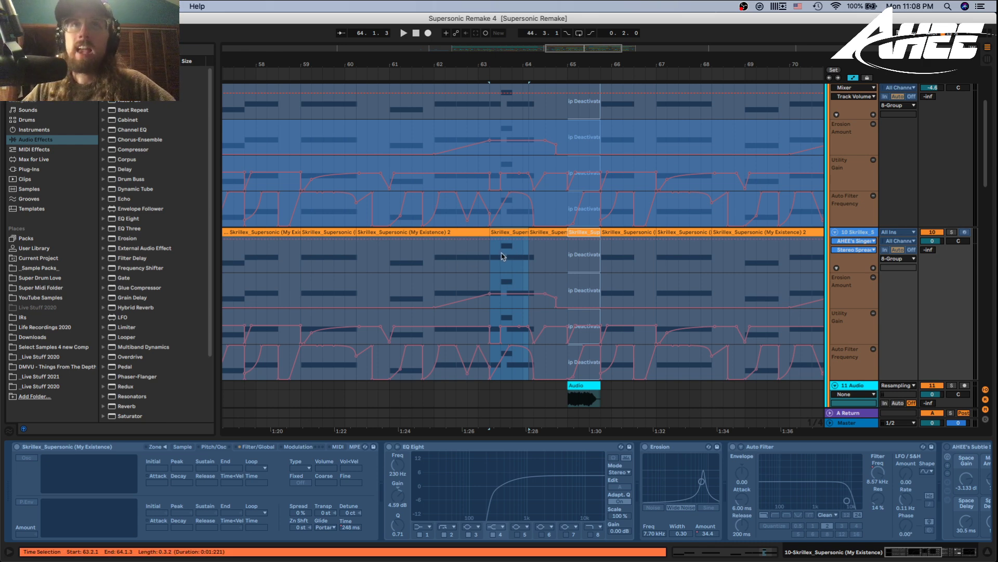
Play track 11's reversed audio clip at 65.1.1 soloed and then within the full mix.
scroll(585, 309, down, 5)
click(950, 252)
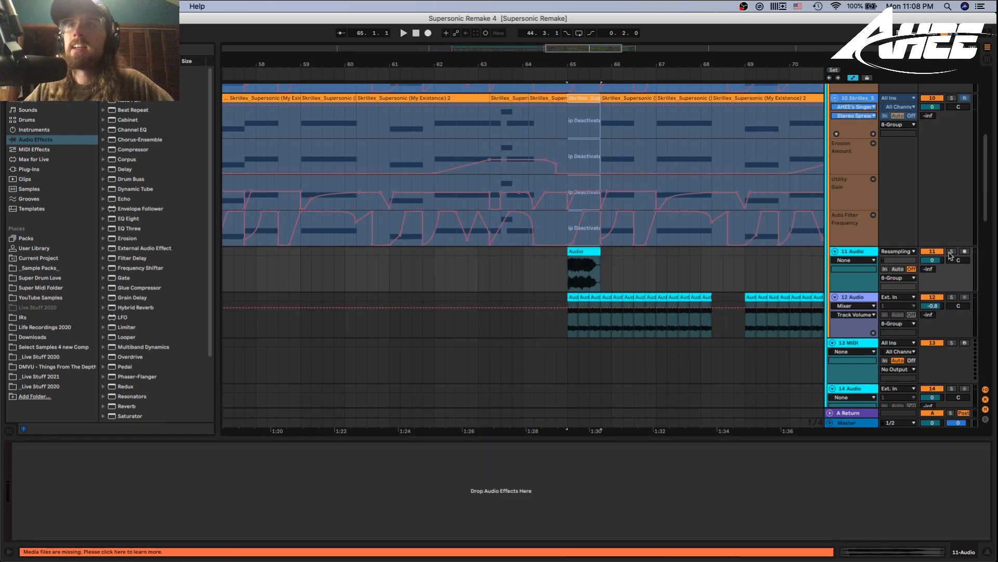
key(space)
click(579, 260)
drag(593, 63, 506, 85)
click(506, 280)
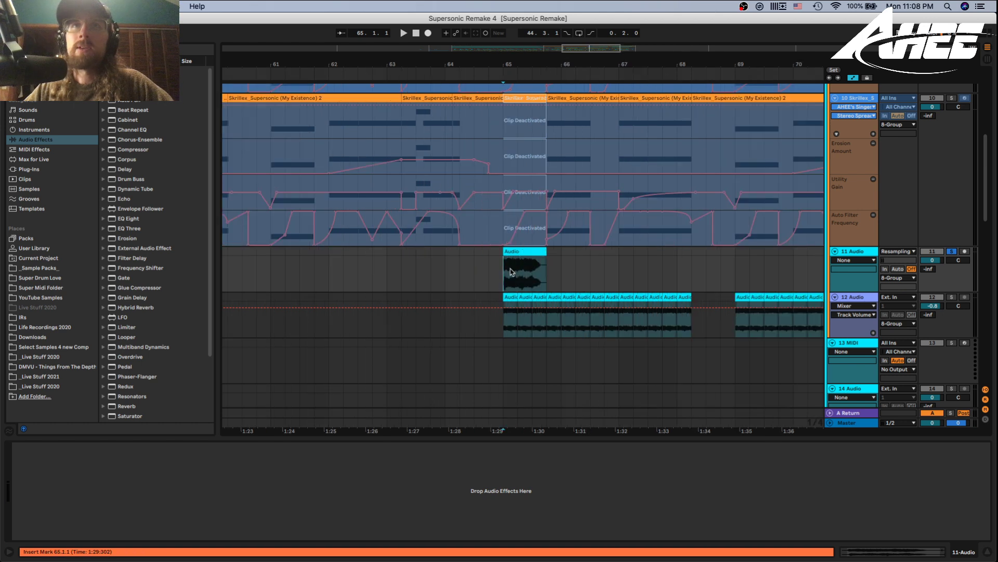
click(954, 252)
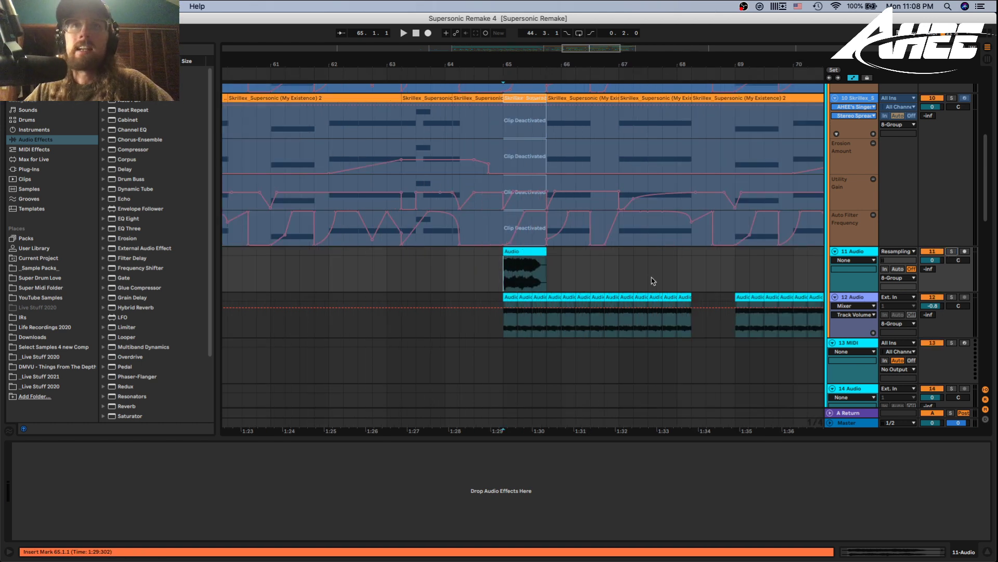
key(space)
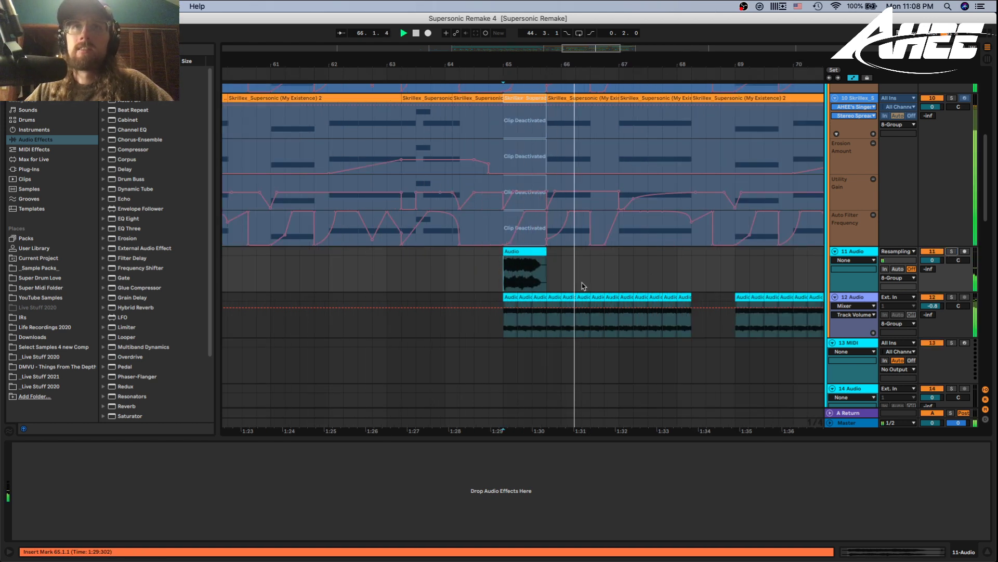
key(space)
Select track 11's audio clip, show track 12's device chain, and play track 12 soloed from 65.1.1.
click(523, 252)
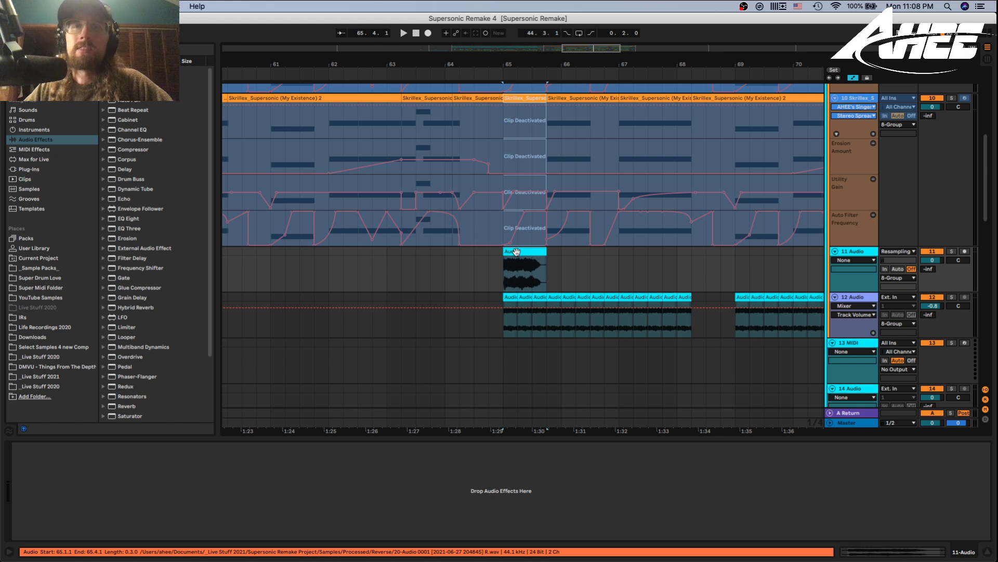
click(952, 298)
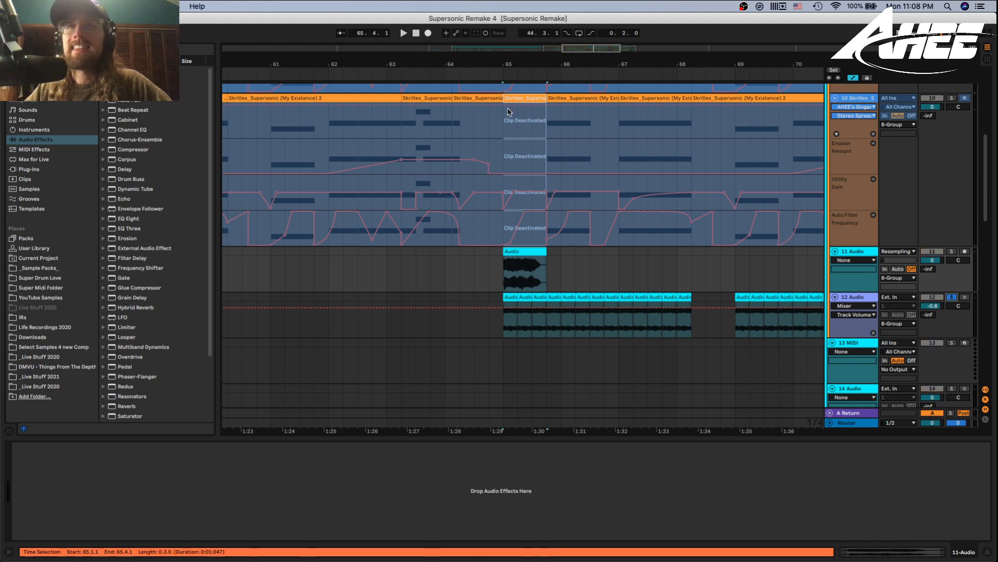
click(580, 309)
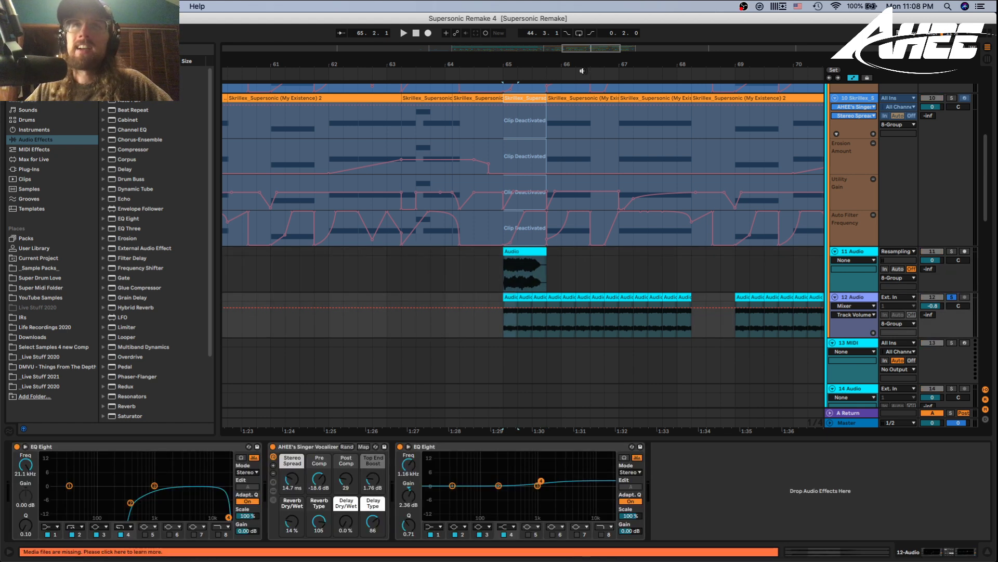
drag(478, 73, 474, 76)
key(space)
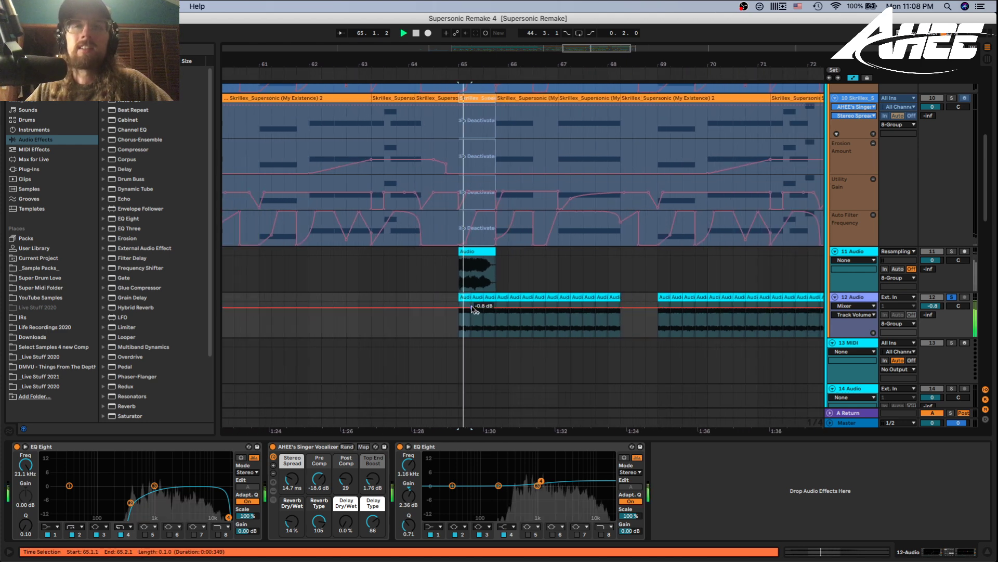
key(space)
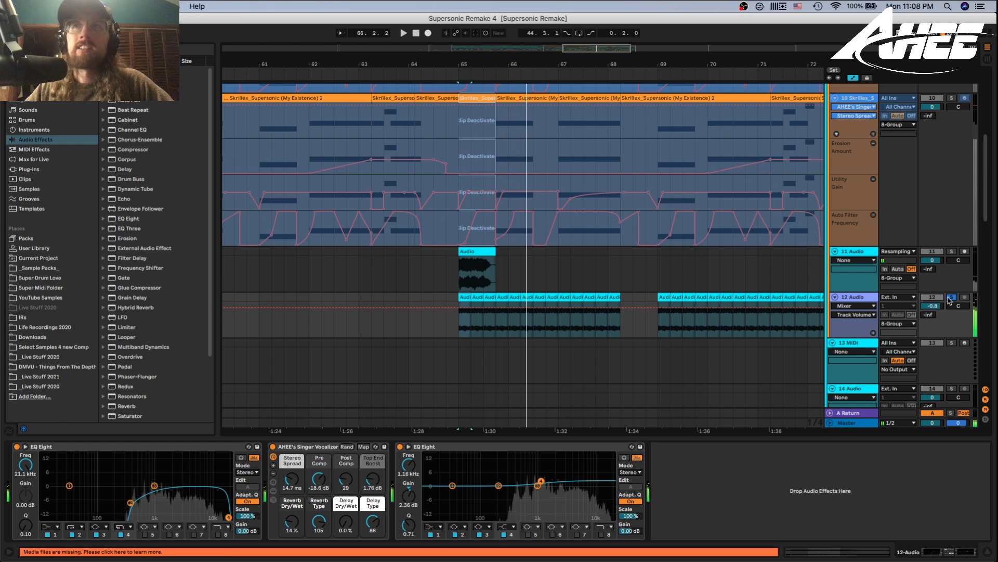
Expand the Basses group and examine the Serum Pitch Bend automation on tracks 20 and 21 in Drop 1.
drag(474, 61, 474, 39)
scroll(481, 297, down, 5)
scroll(481, 294, down, 5)
scroll(731, 223, up, 5)
click(830, 223)
scroll(531, 316, down, 8)
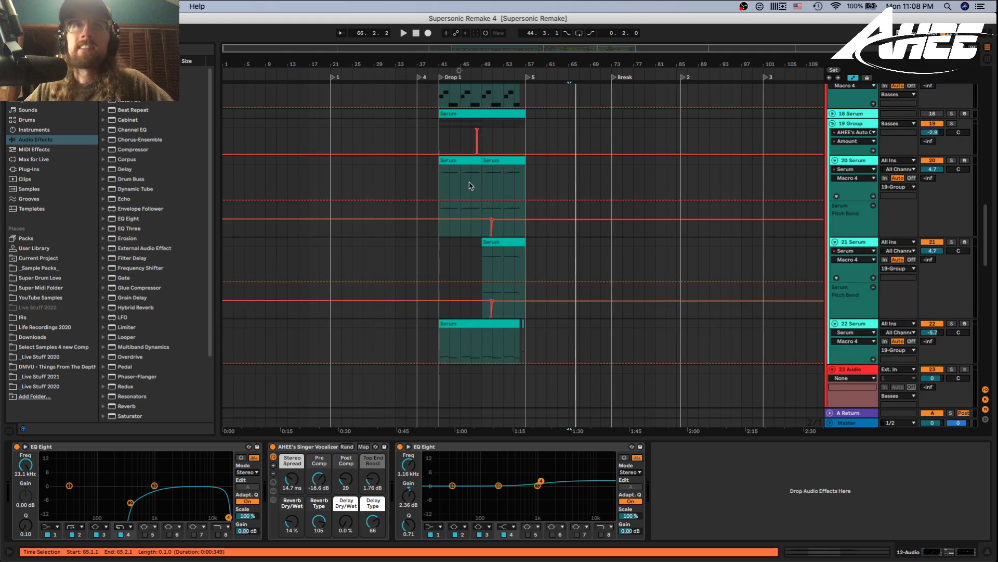
click(494, 258)
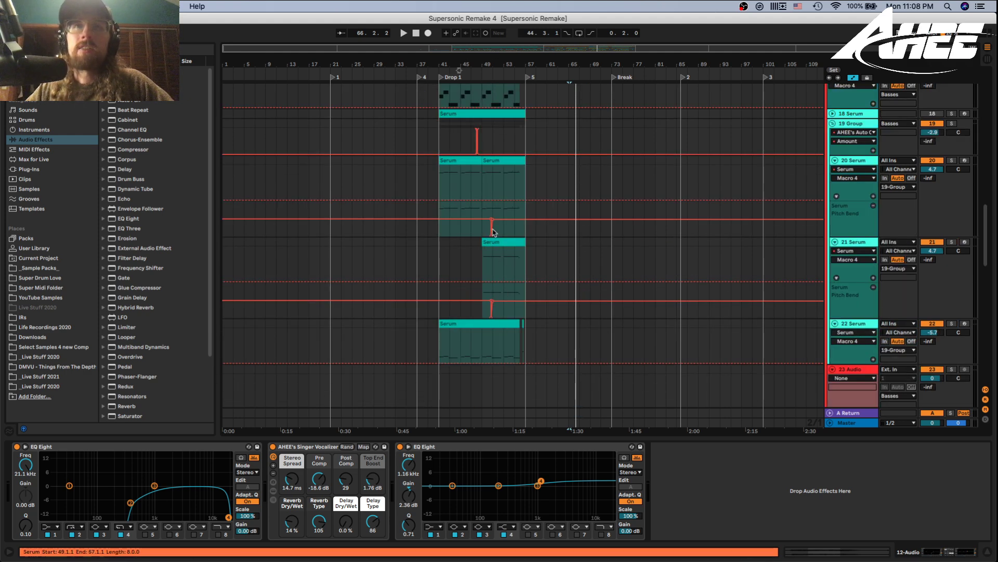
click(575, 176)
Play track 12's audio clips from 65.1.1, solo the track, and set the insert marker to 69.1.1.
scroll(577, 245, up, 10)
click(580, 335)
key(space)
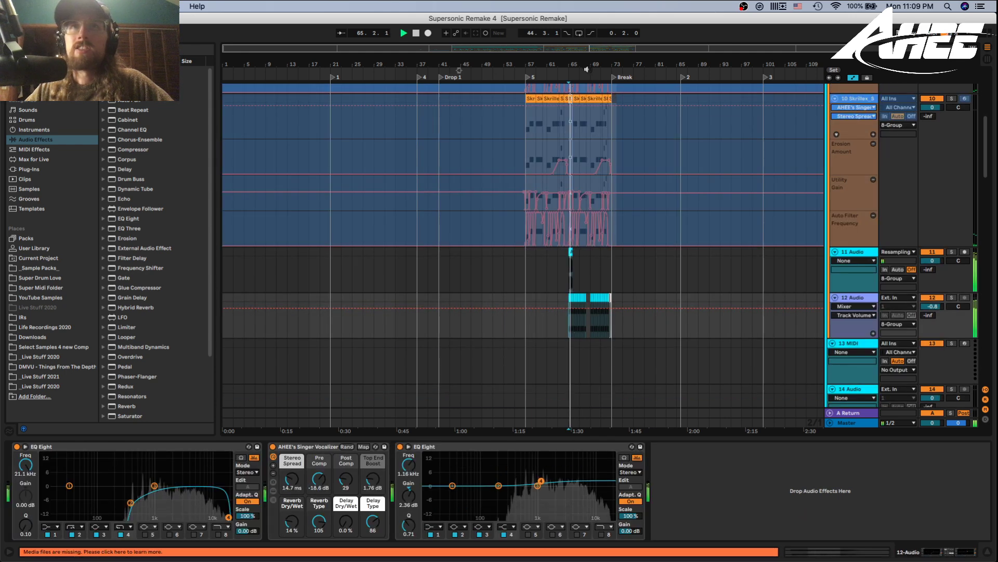
scroll(583, 333, up, 5)
click(952, 297)
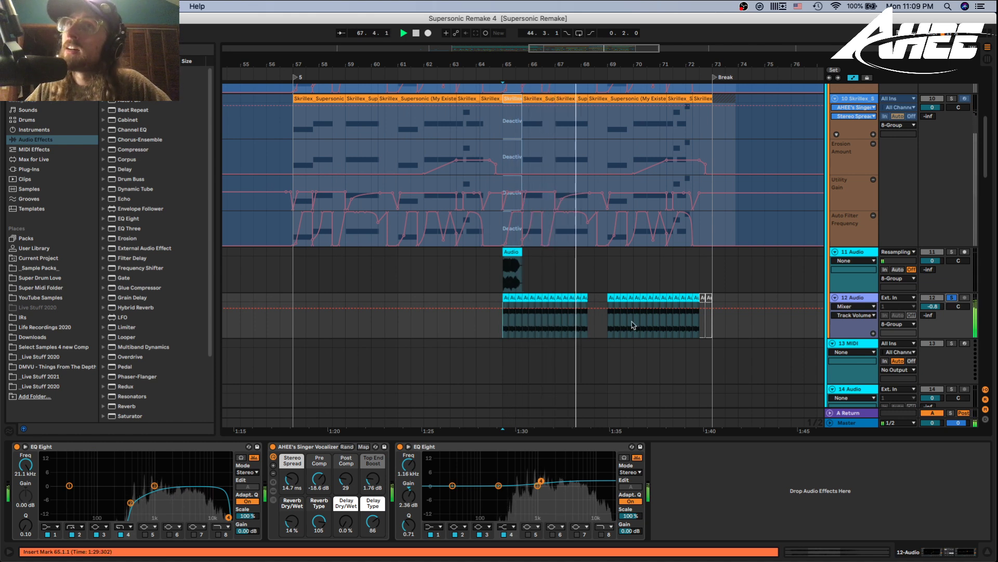
click(604, 325)
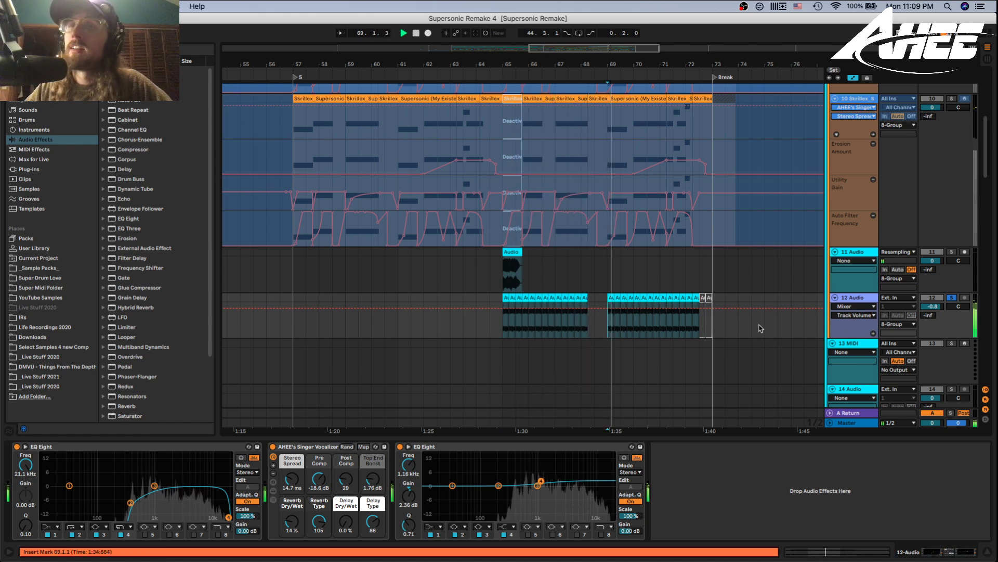
Play track 12's clips soloed from 71.3.1, and play the full mix from 72.1.1 with track 12 unsoloed.
click(679, 326)
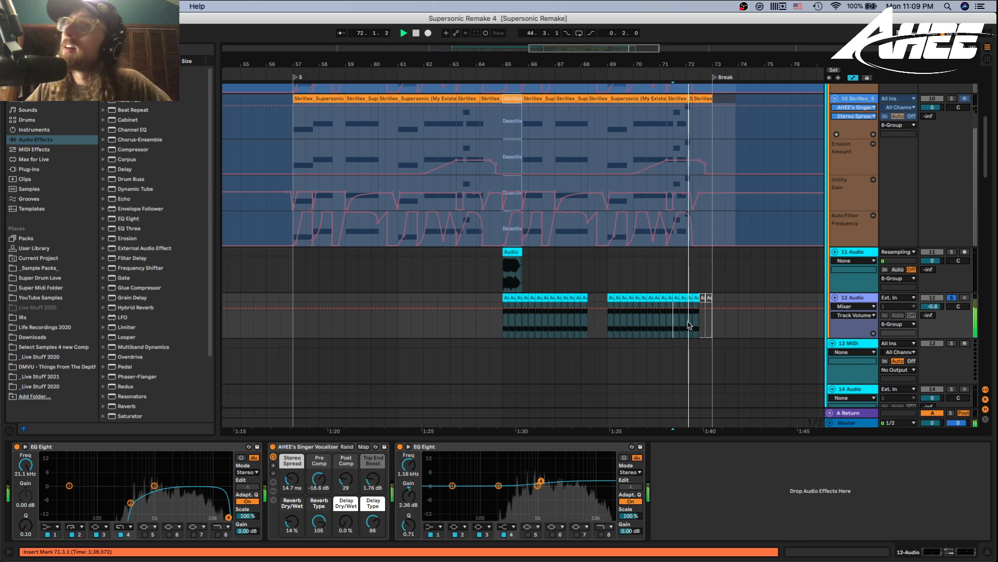
key(space)
click(688, 327)
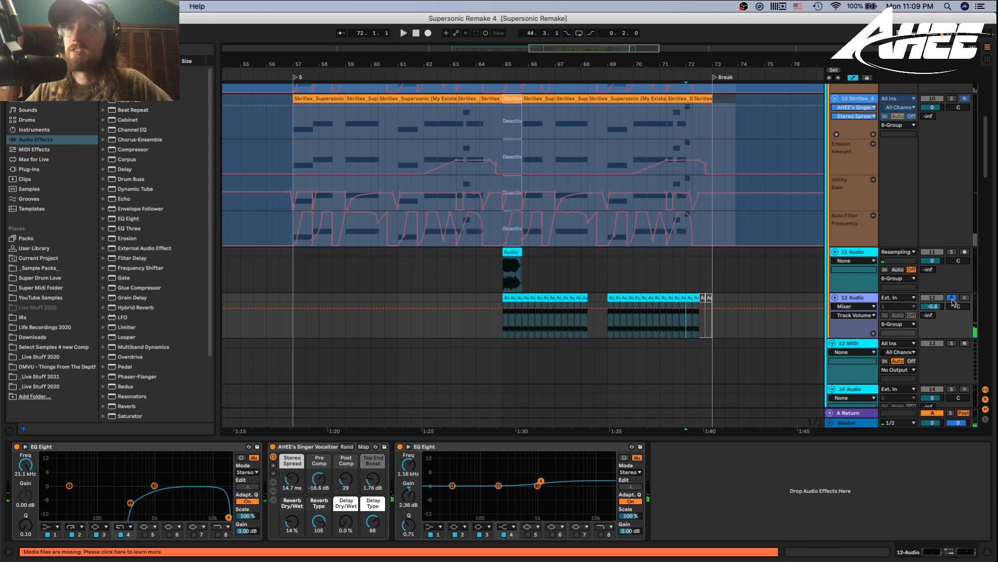
key(space)
key(space)
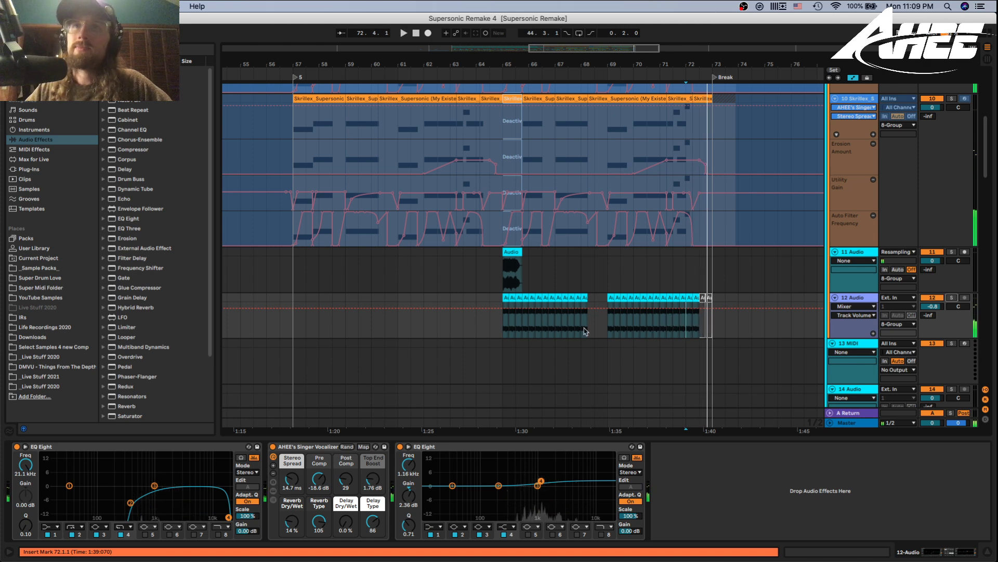
Hide the automation lanes and play the full mix from 71.3.1 on track 9.
drag(503, 329, 611, 334)
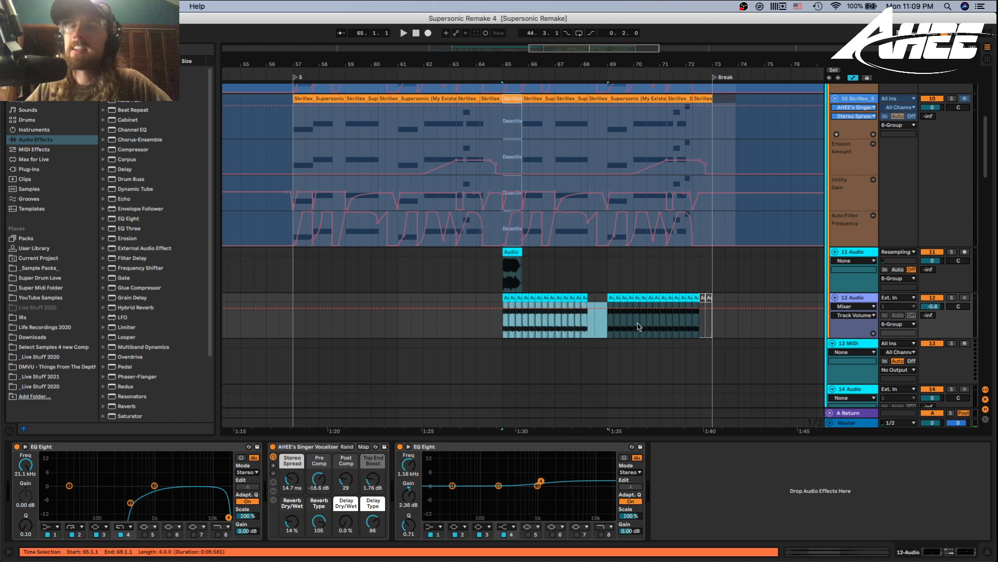
key(a)
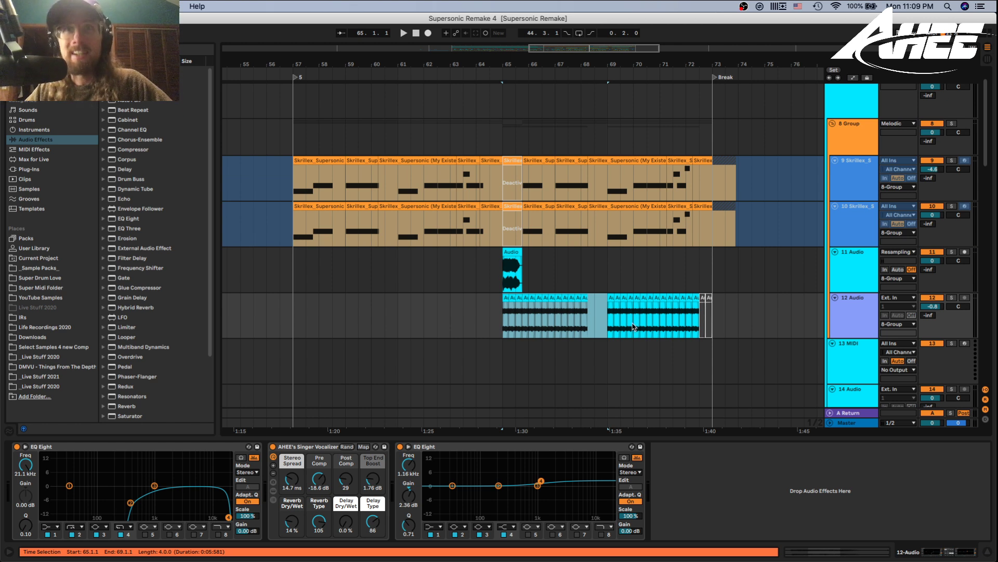
drag(295, 193, 342, 225)
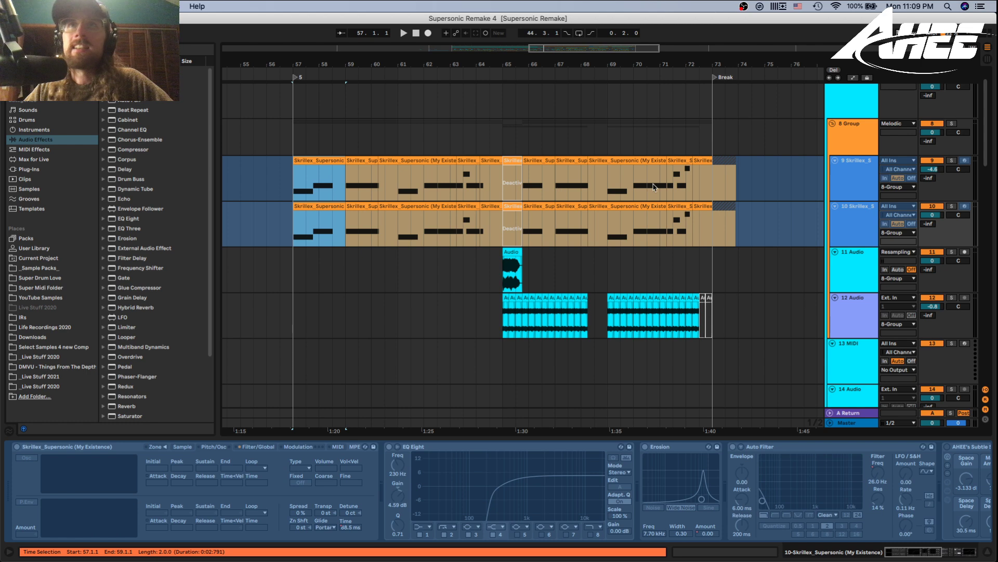
click(674, 190)
key(space)
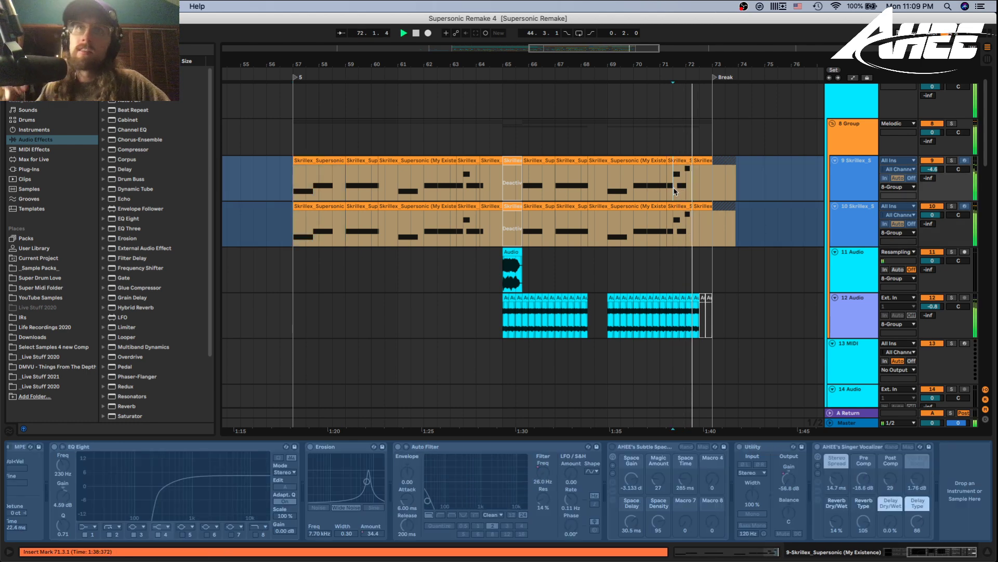
Collapse the Voxes group, expand SC Triggers, and examine the SC Kick trigger clip at bar 61.
scroll(693, 147, up, 2)
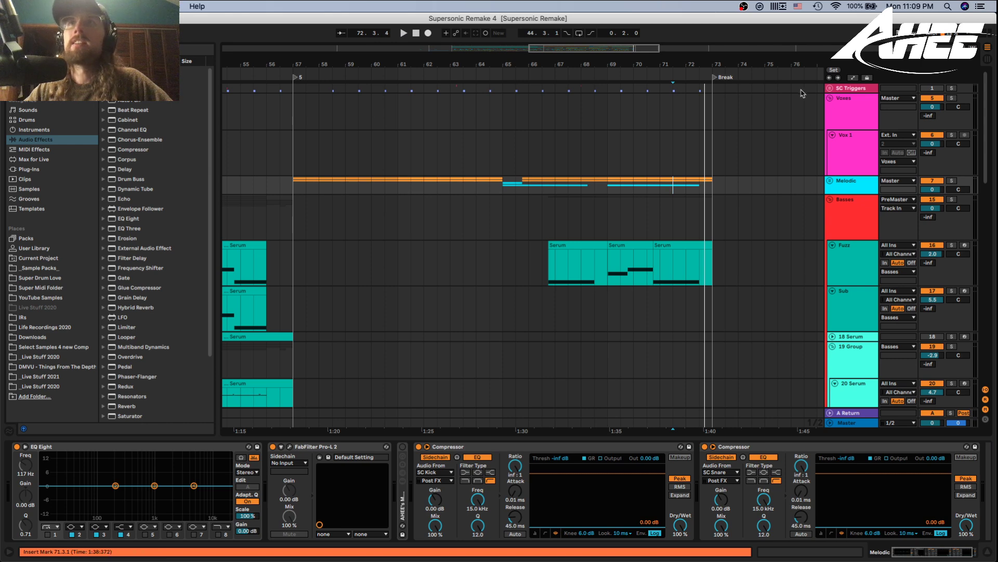
click(830, 98)
click(831, 87)
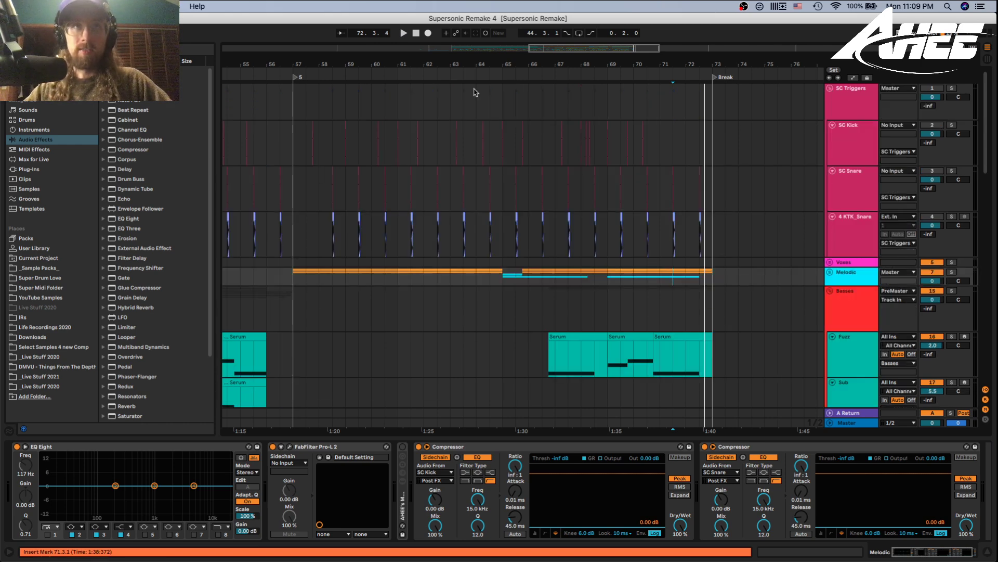
drag(399, 64, 423, 144)
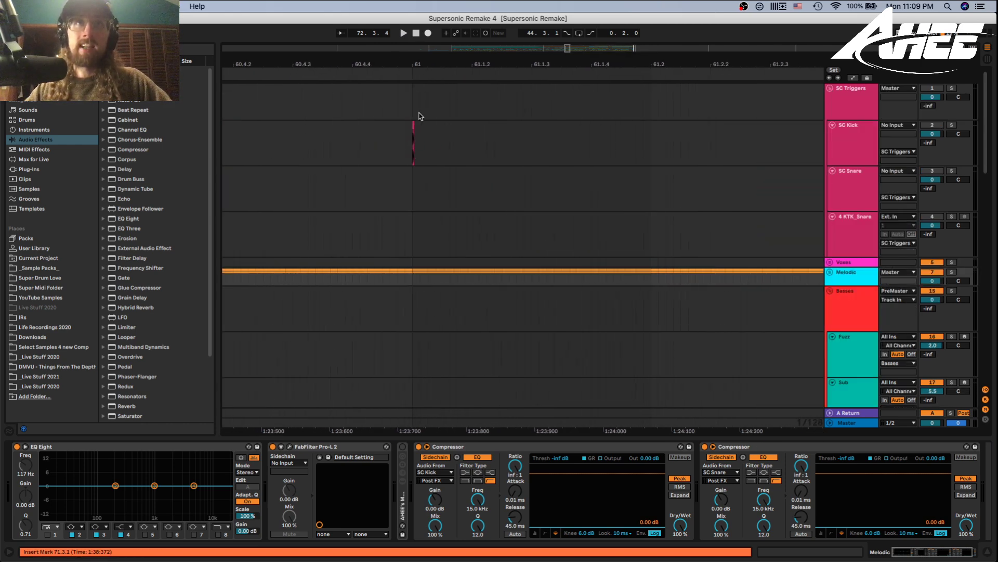
drag(408, 64, 426, 13)
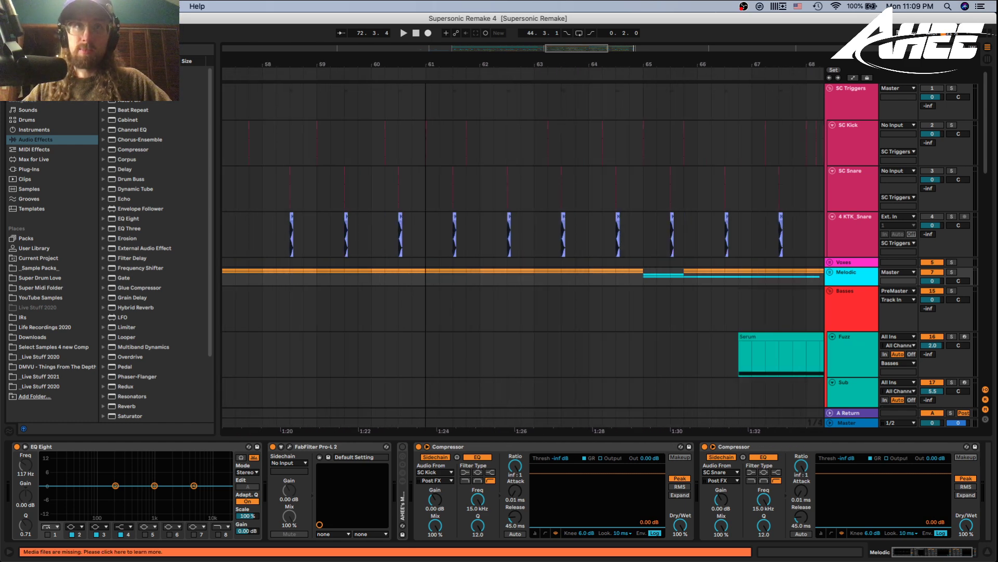
scroll(503, 319, down, 5)
scroll(502, 319, up, 5)
Collapse the SC Triggers, Basses and Drop 2 groups, looking over the remaining tracks.
click(830, 88)
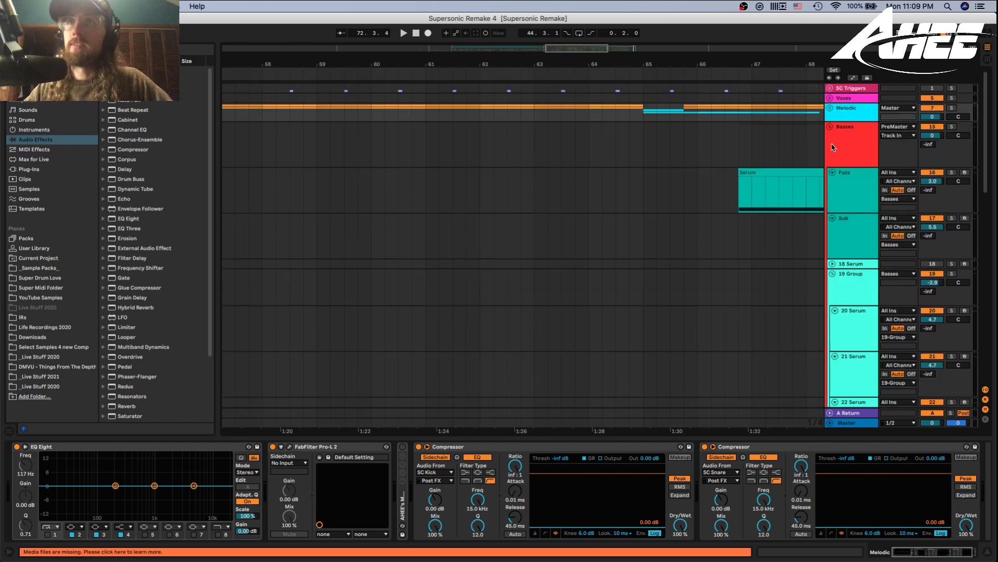
click(830, 126)
scroll(576, 344, down, 5)
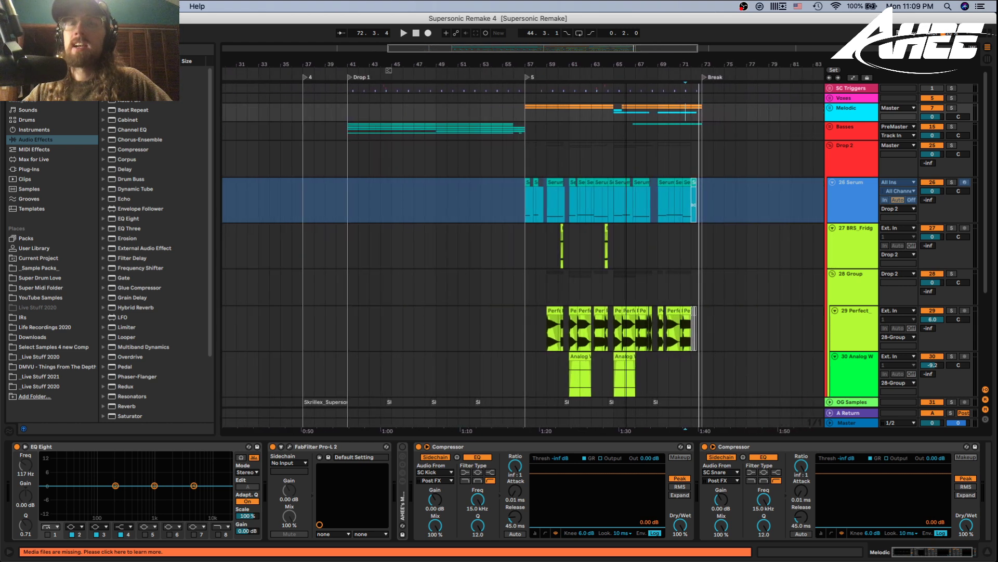
scroll(577, 336, down, 5)
scroll(584, 320, down, 3)
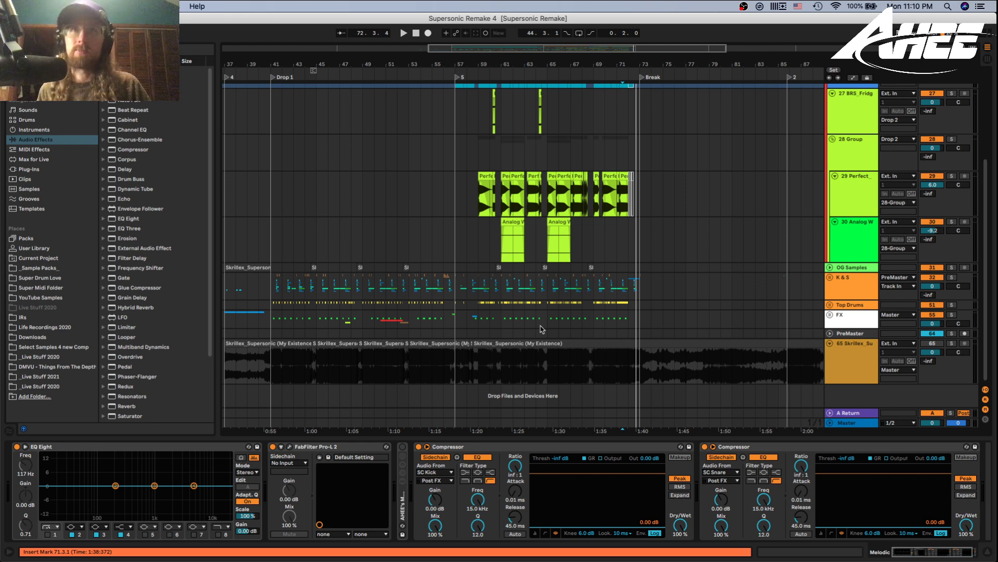
scroll(842, 171, up, 5)
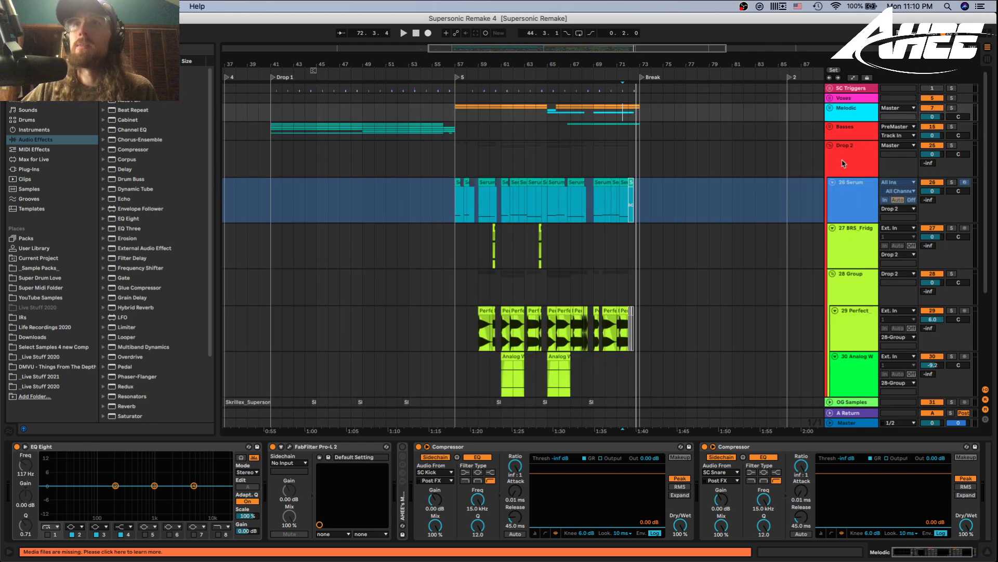
click(831, 145)
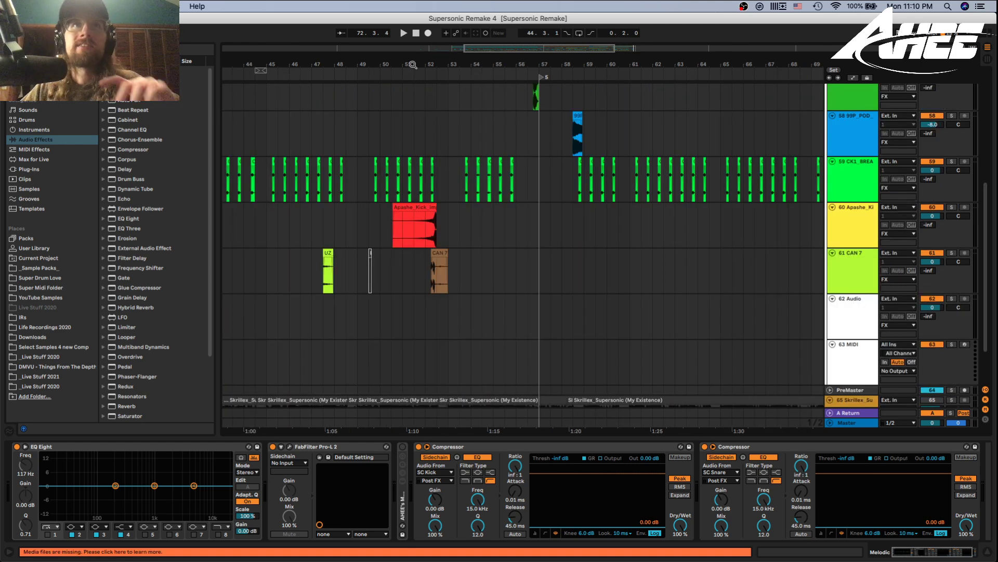
Play track 60's Apashe kick impact clip and track 61's CAN 7 clip, soloing track 61 and clearing the solo.
drag(412, 65, 503, 294)
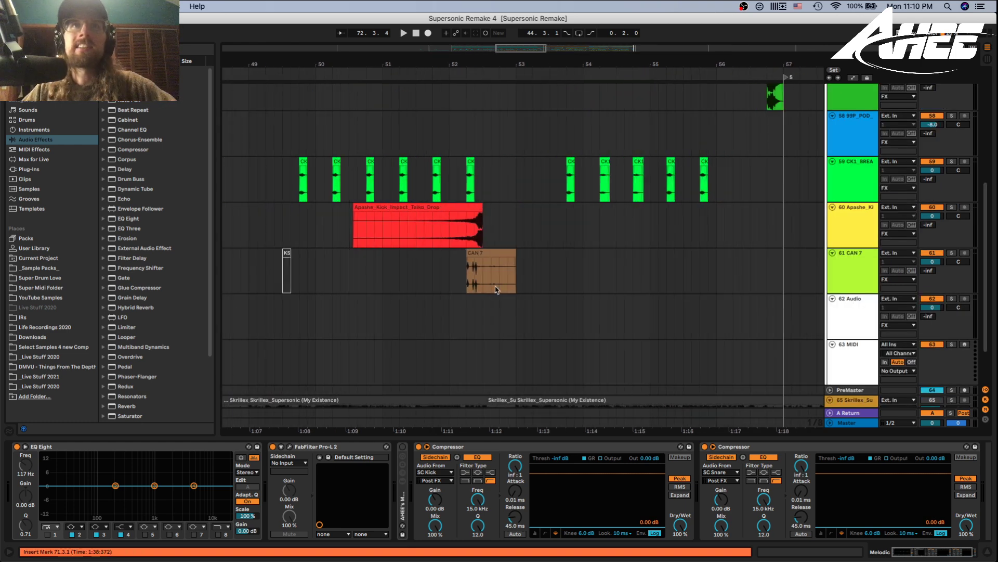
click(436, 226)
click(460, 207)
key(space)
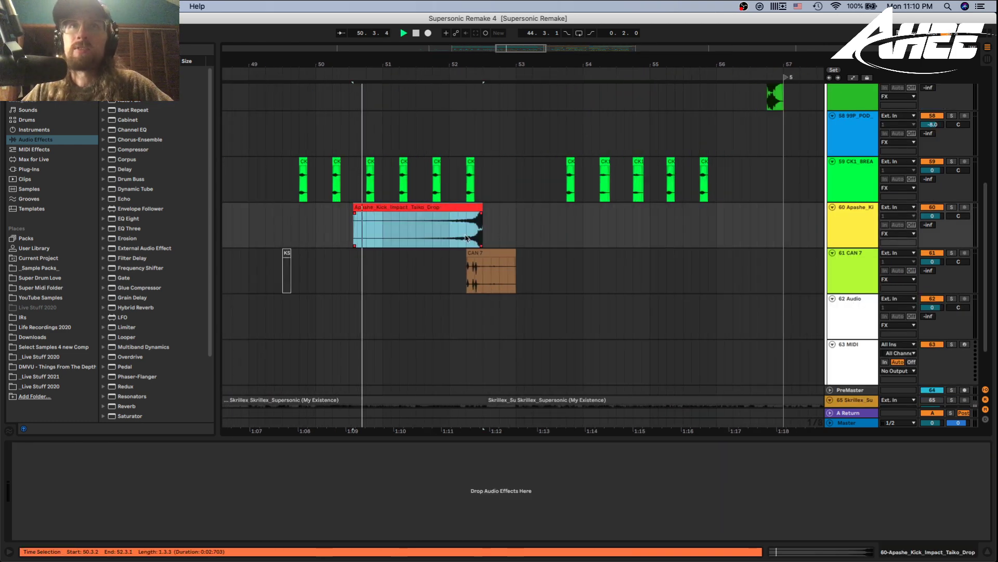
click(485, 252)
key(space)
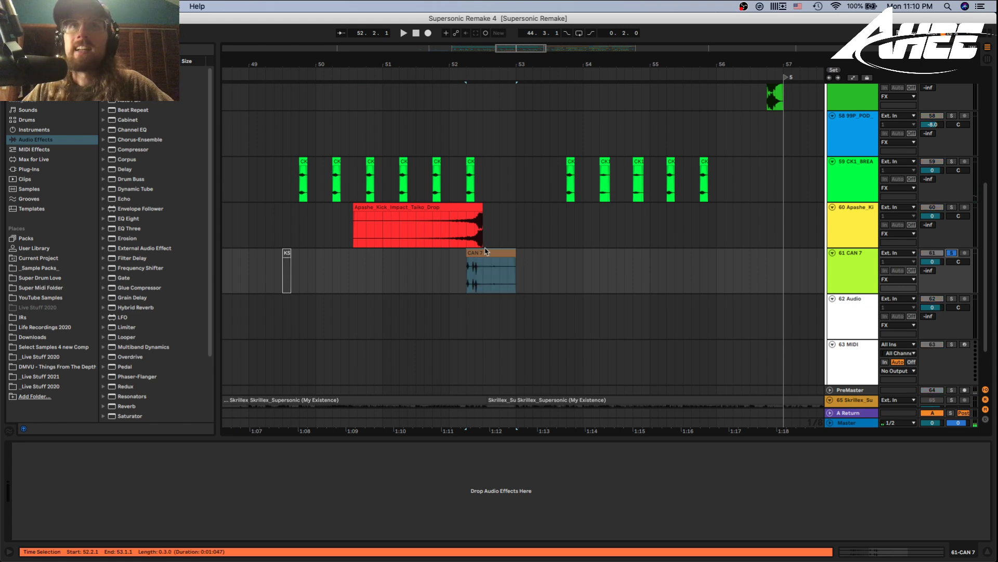
key(space)
click(950, 253)
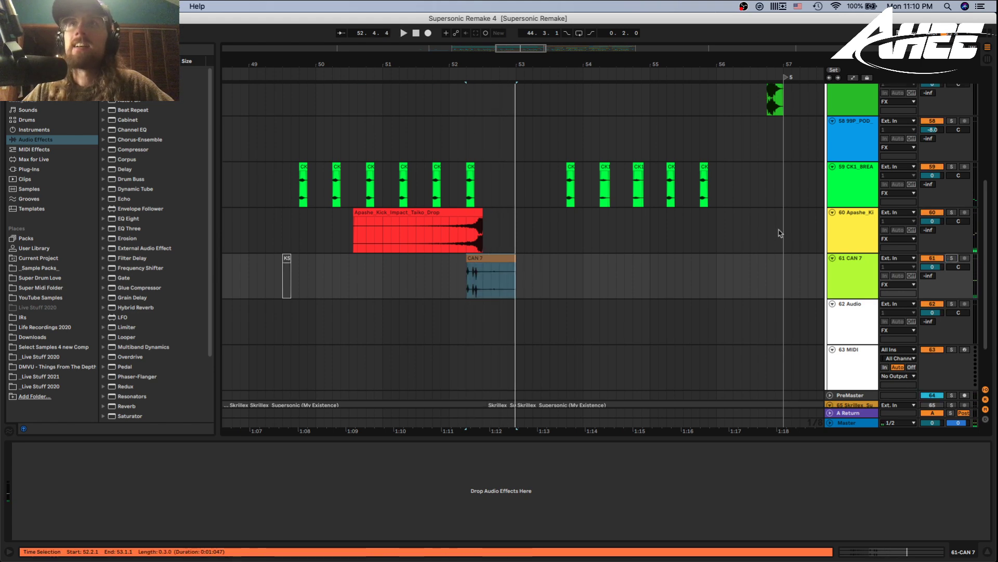
Play track 61's UZ_SS clip near bar 47 with the track soloed.
scroll(780, 182, up, 3)
scroll(301, 56, left, 5)
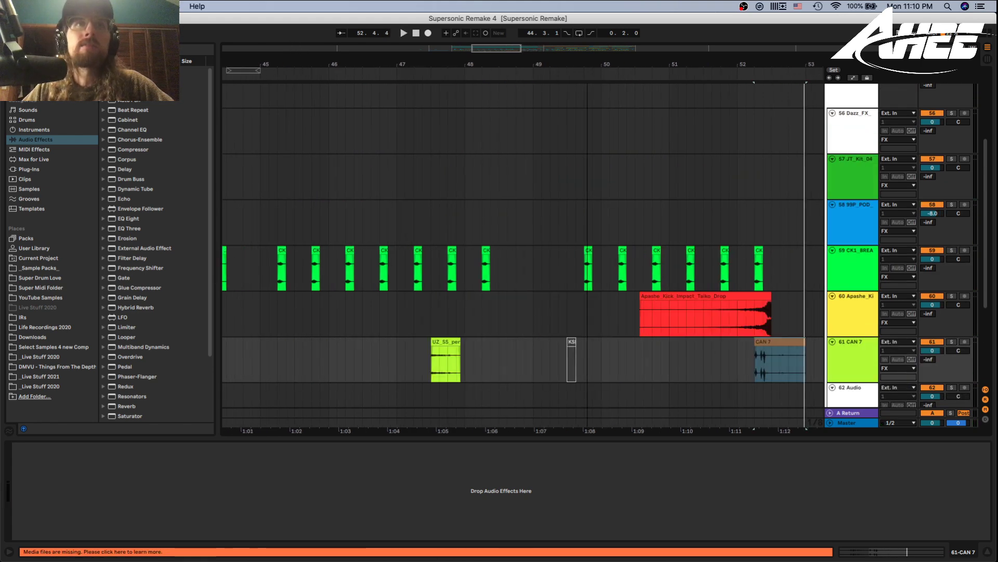
click(437, 363)
key(space)
key(space)
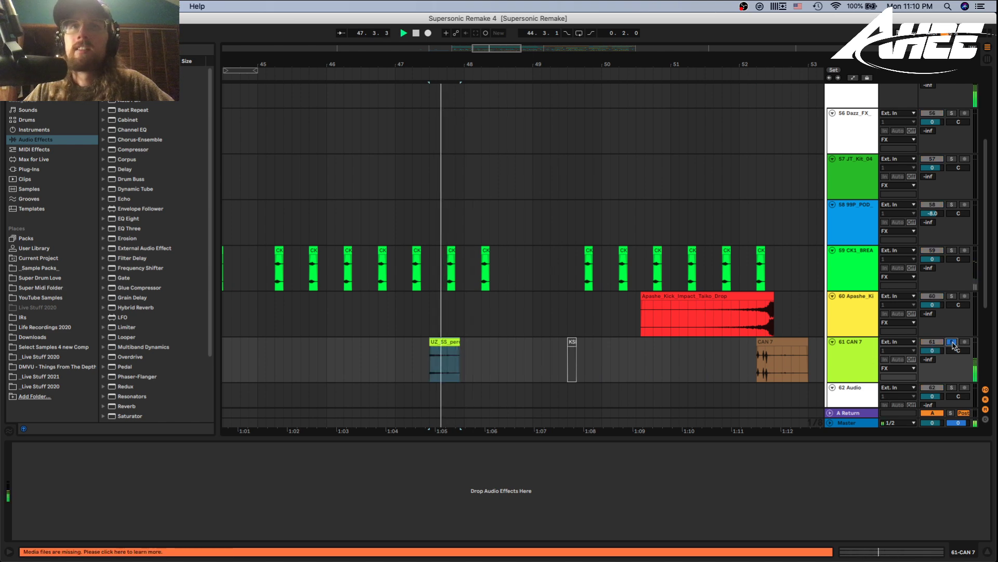
Play track 57's clip before bar 57 and track 58's downlifter near bar 58, soloing each, and open the downlifter's clip details.
drag(605, 68, 465, 58)
click(894, 170)
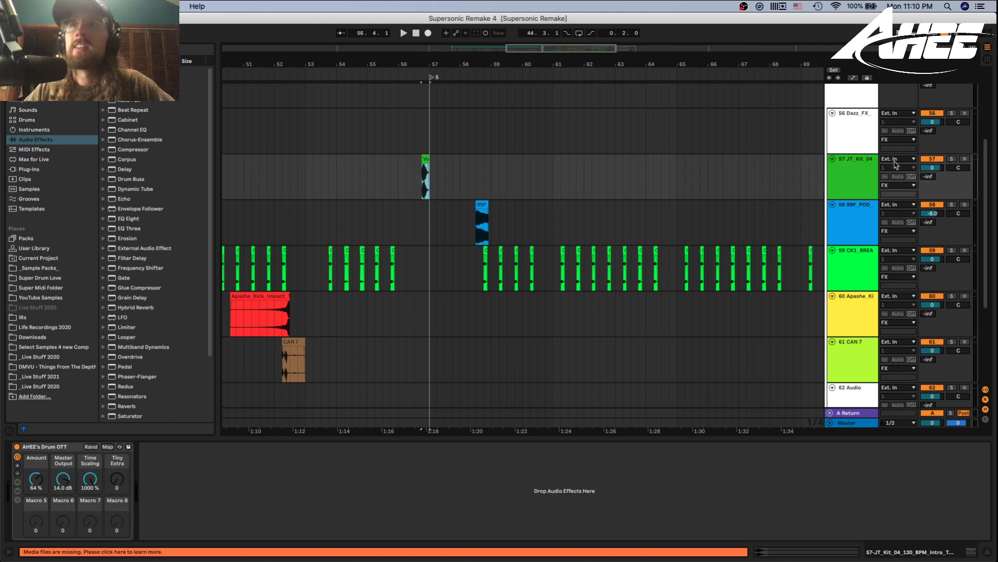
click(952, 159)
click(946, 209)
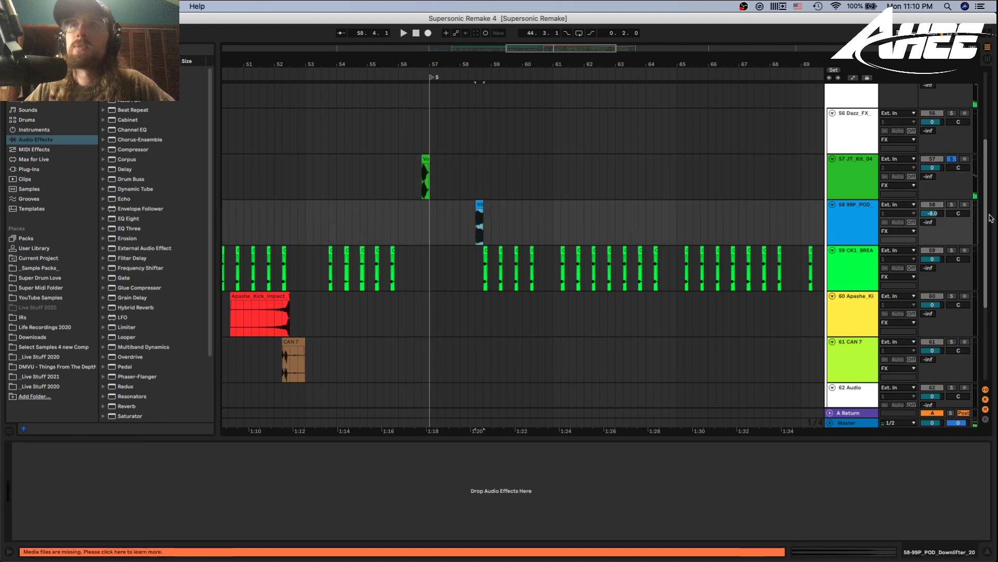
key(space)
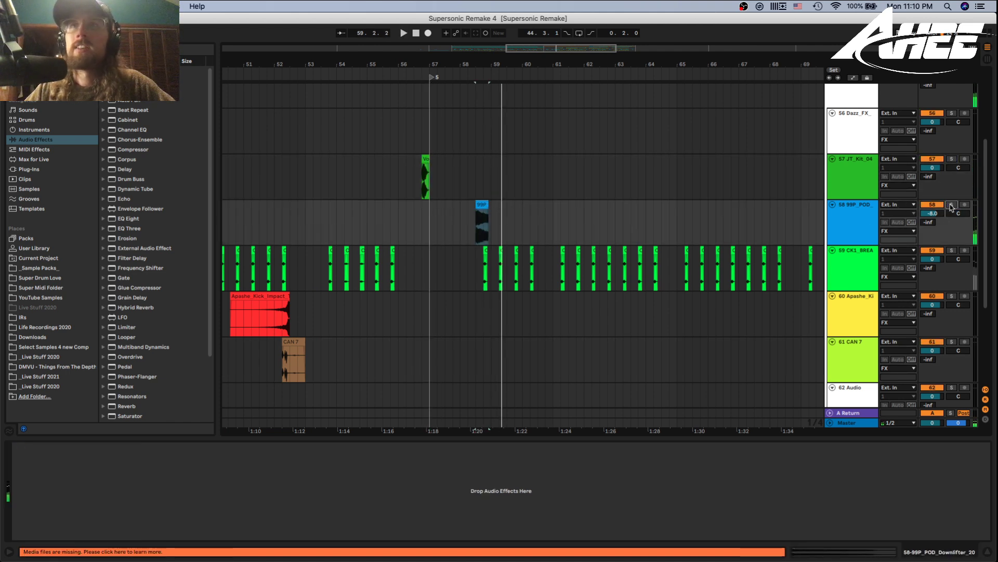
click(478, 204)
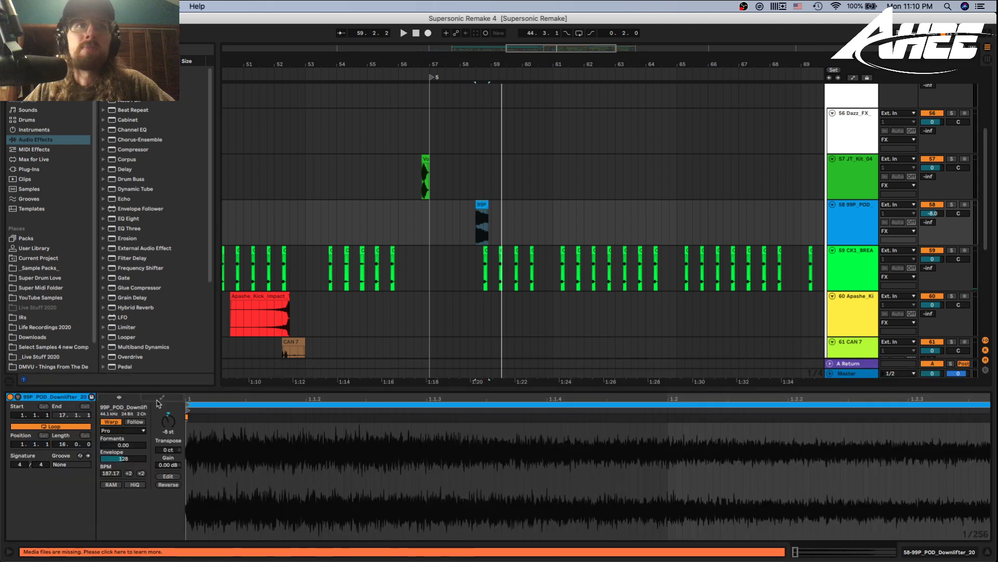
key(space)
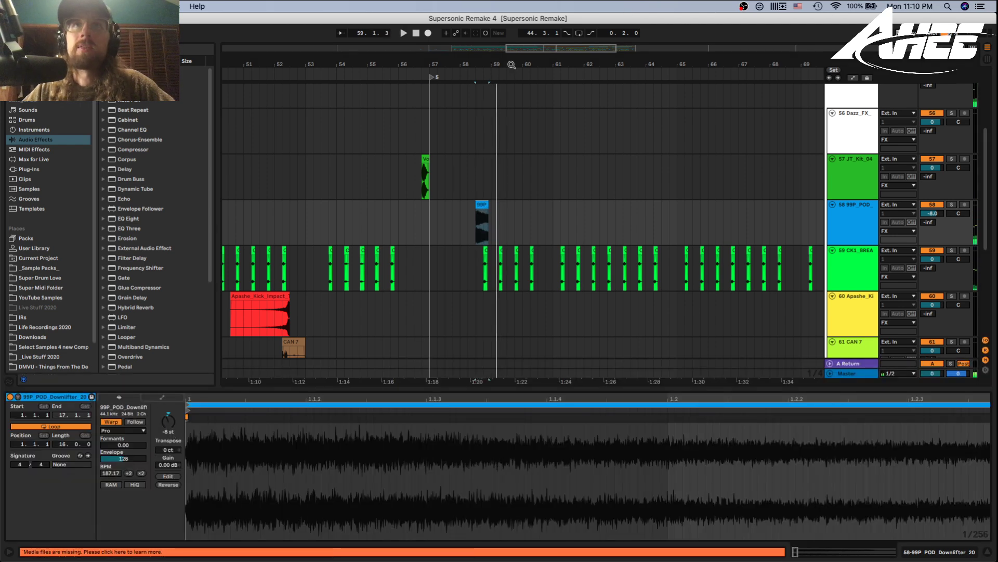
Collapse the FX group to show the whole arrangement overview.
scroll(420, 71, down, 5)
scroll(698, 280, up, 5)
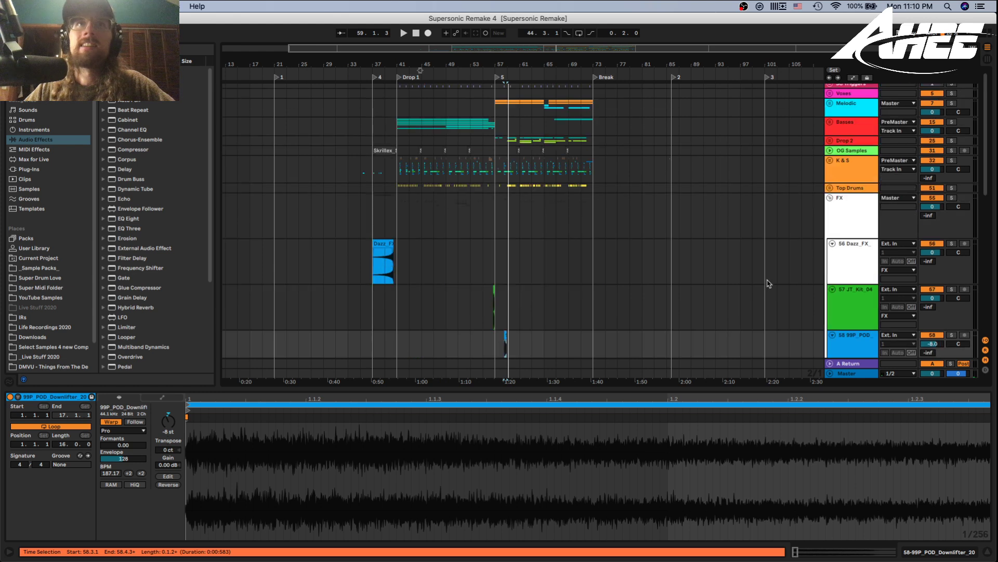
click(831, 198)
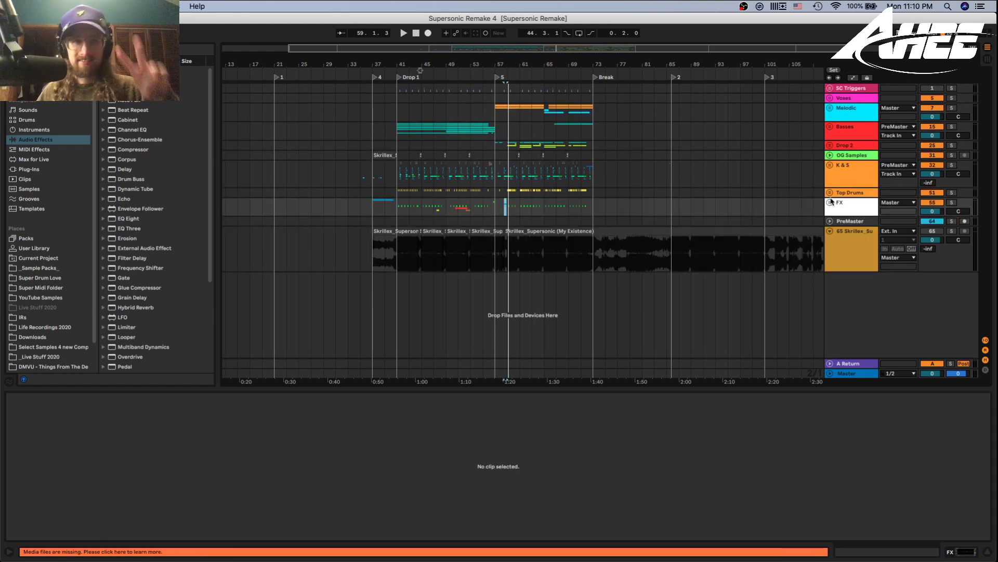